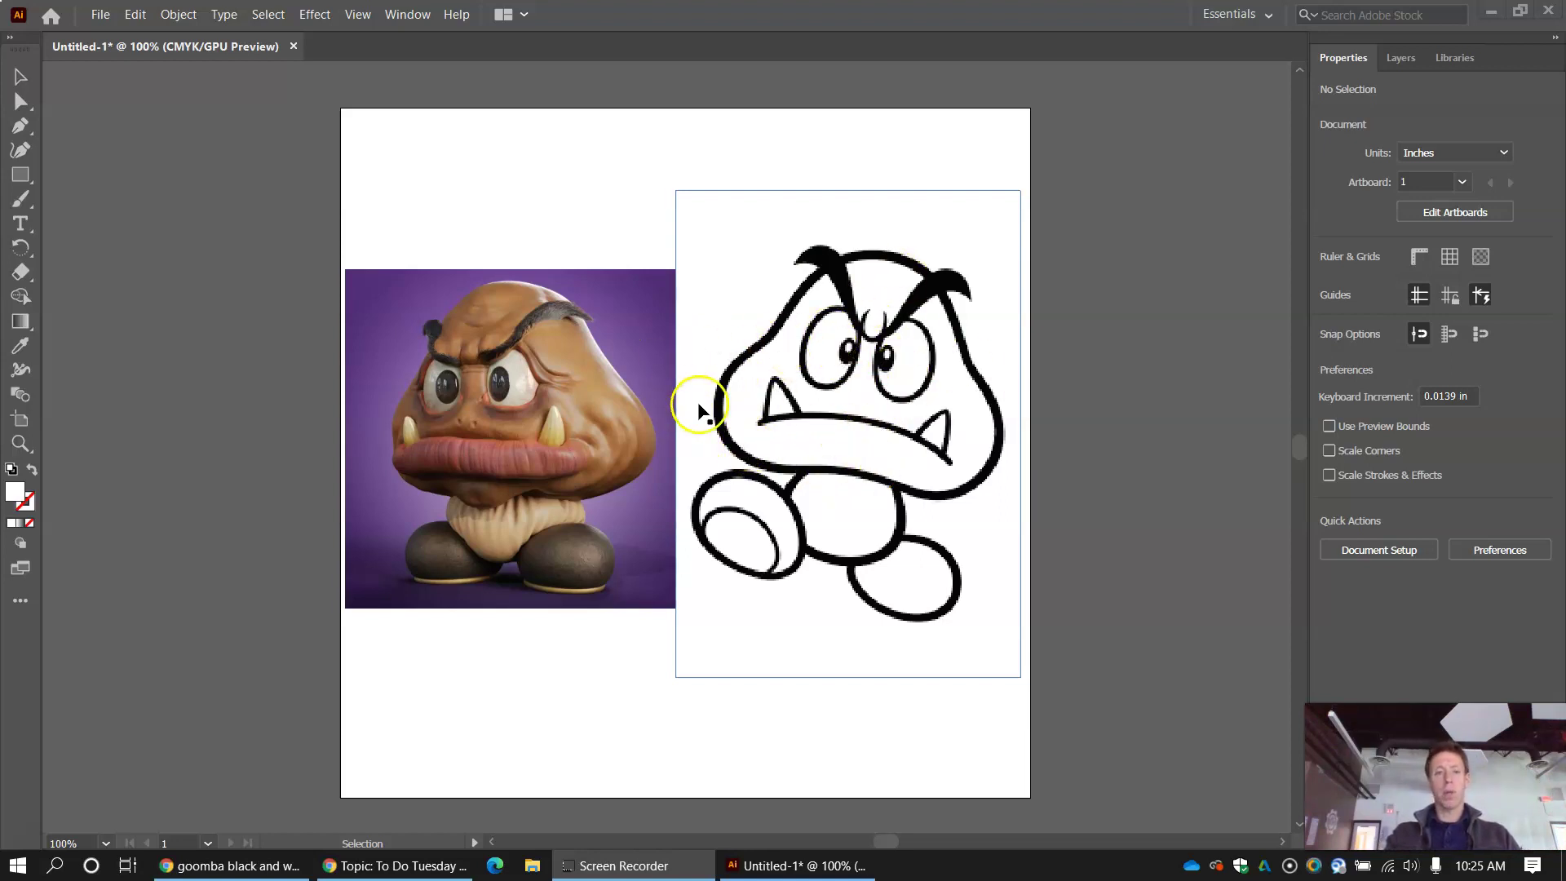
- Delete the colour Goomba picture with the purple background from the artboard
{"action": "left_click", "coordinate": [530, 425]}
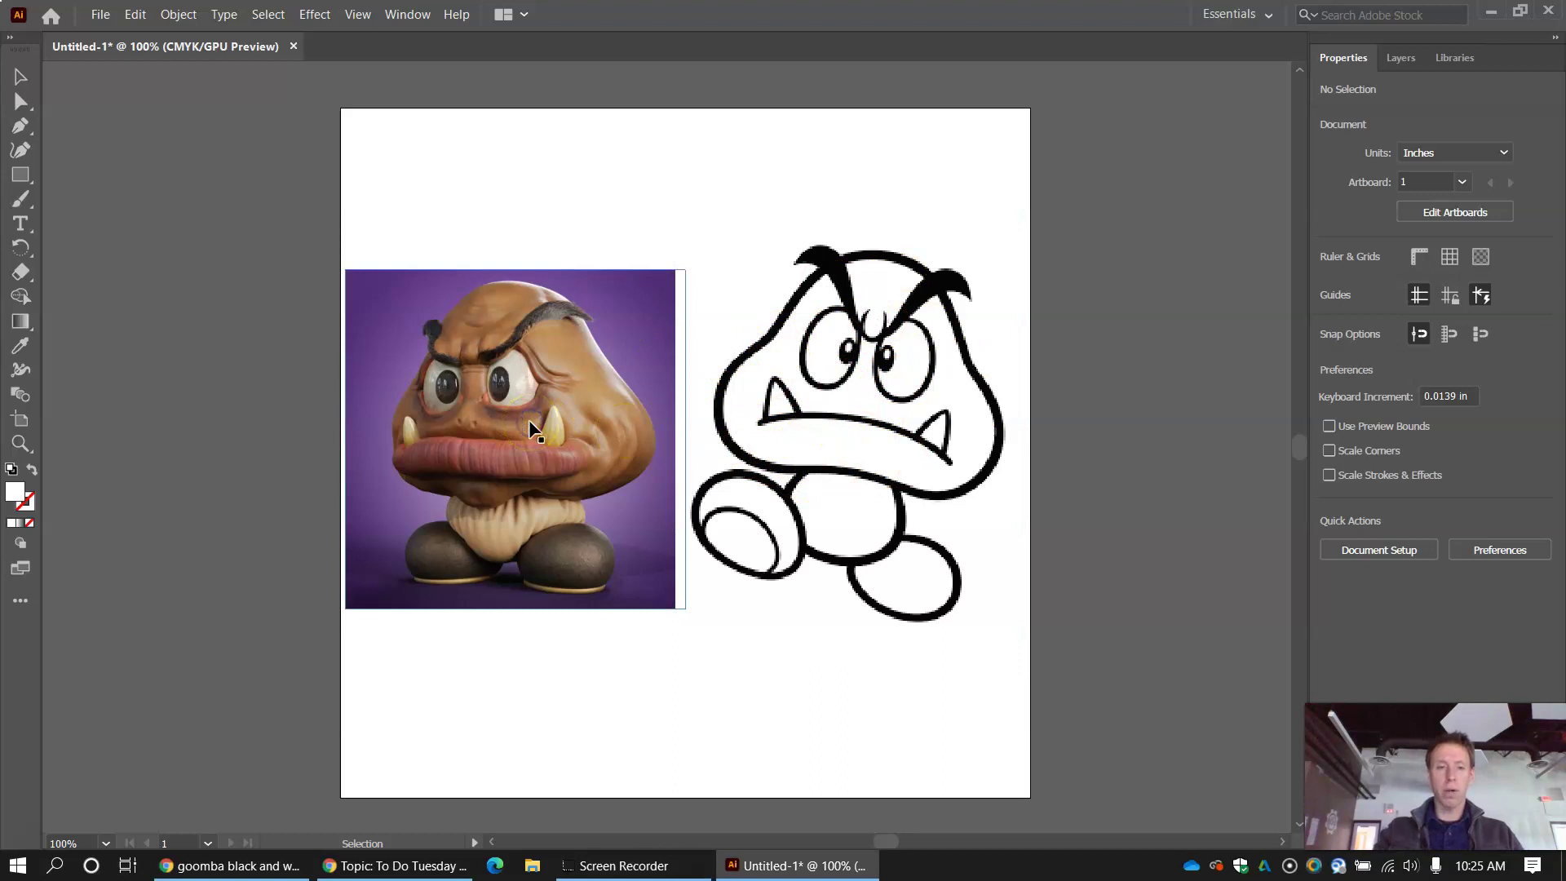
{"action": "left_click", "coordinate": [515, 450]}
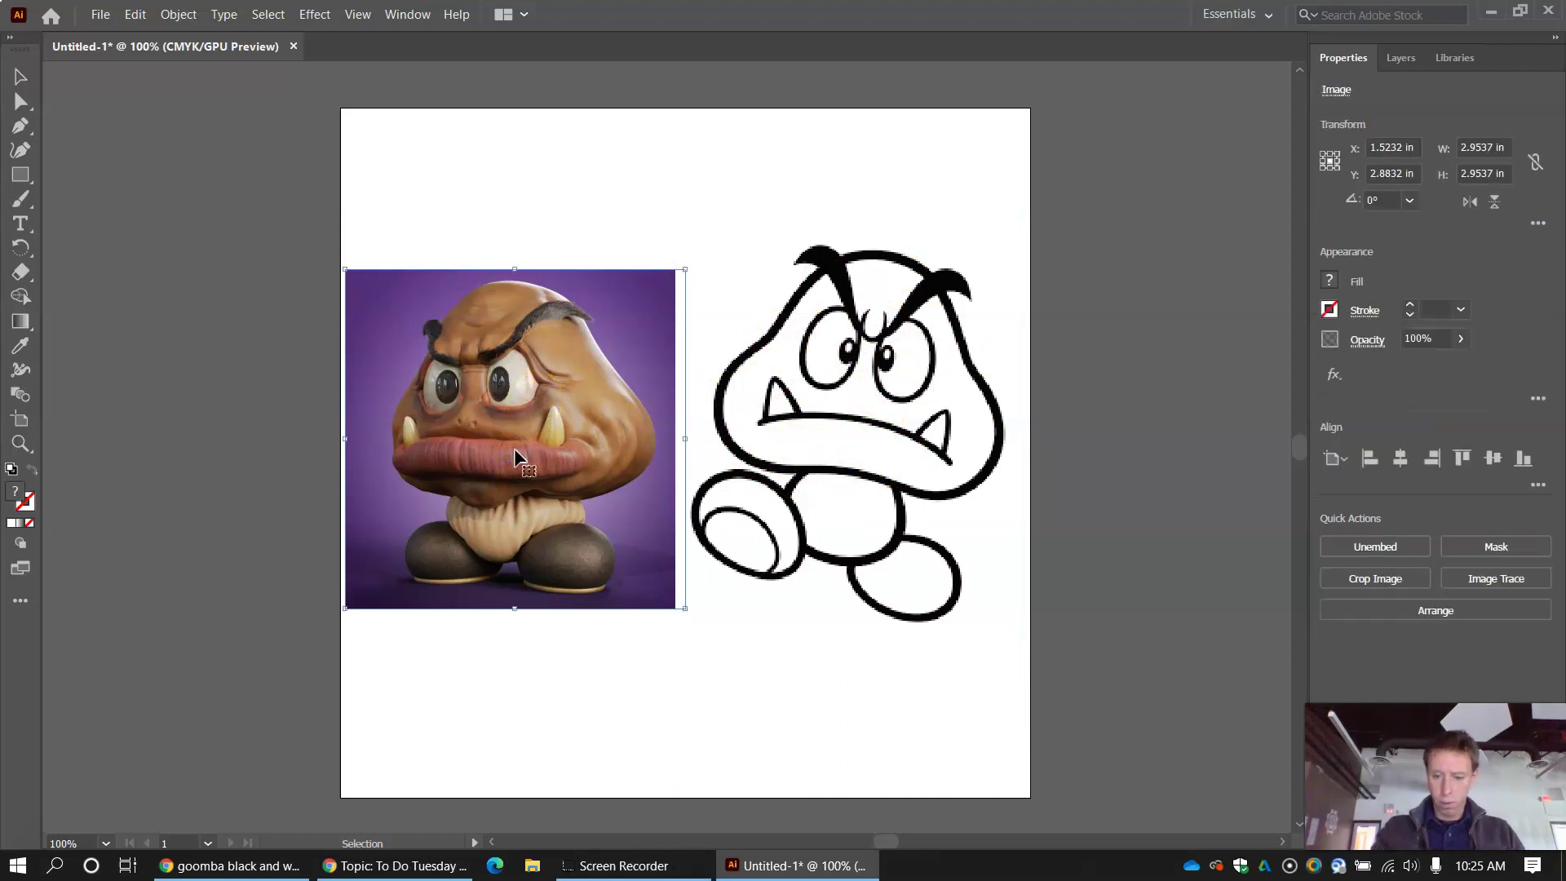
{"action": "key", "text": "Delete"}
- Move the black-and-white Goomba image toward the artboard's middle and enlarge it proportionally to about 3.52 by 4.97 in
{"action": "mouse_move", "coordinate": [747, 466]}
{"action": "left_mouse_down"}
{"action": "mouse_move", "coordinate": [718, 479]}
{"action": "mouse_move", "coordinate": [624, 449]}
{"action": "left_mouse_up"}
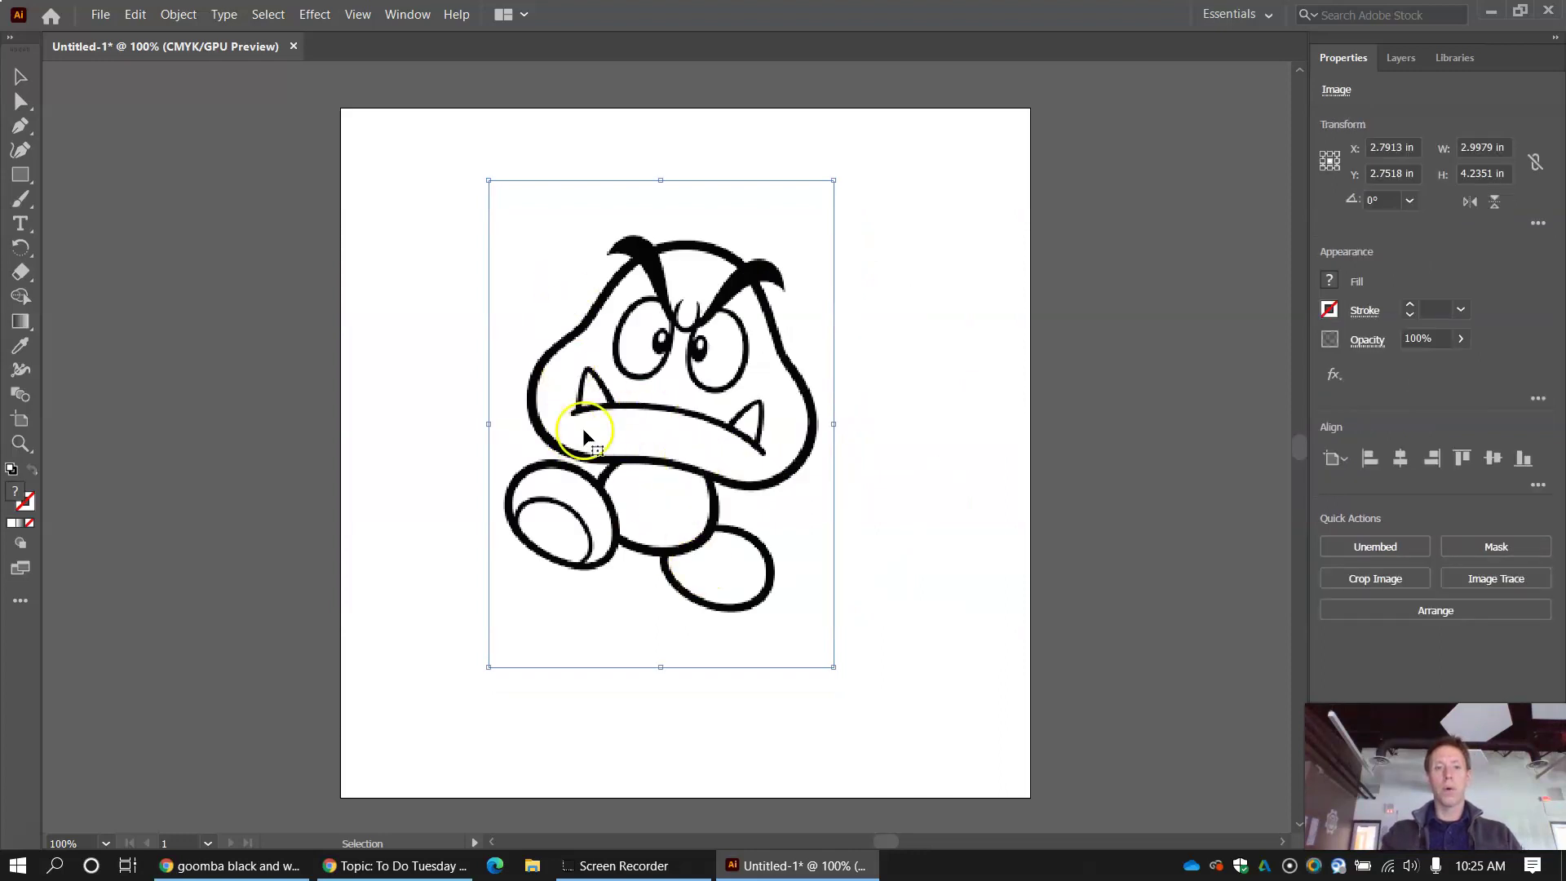
{"action": "left_click_drag", "start_coordinate": [833, 667], "coordinate": [934, 724]}
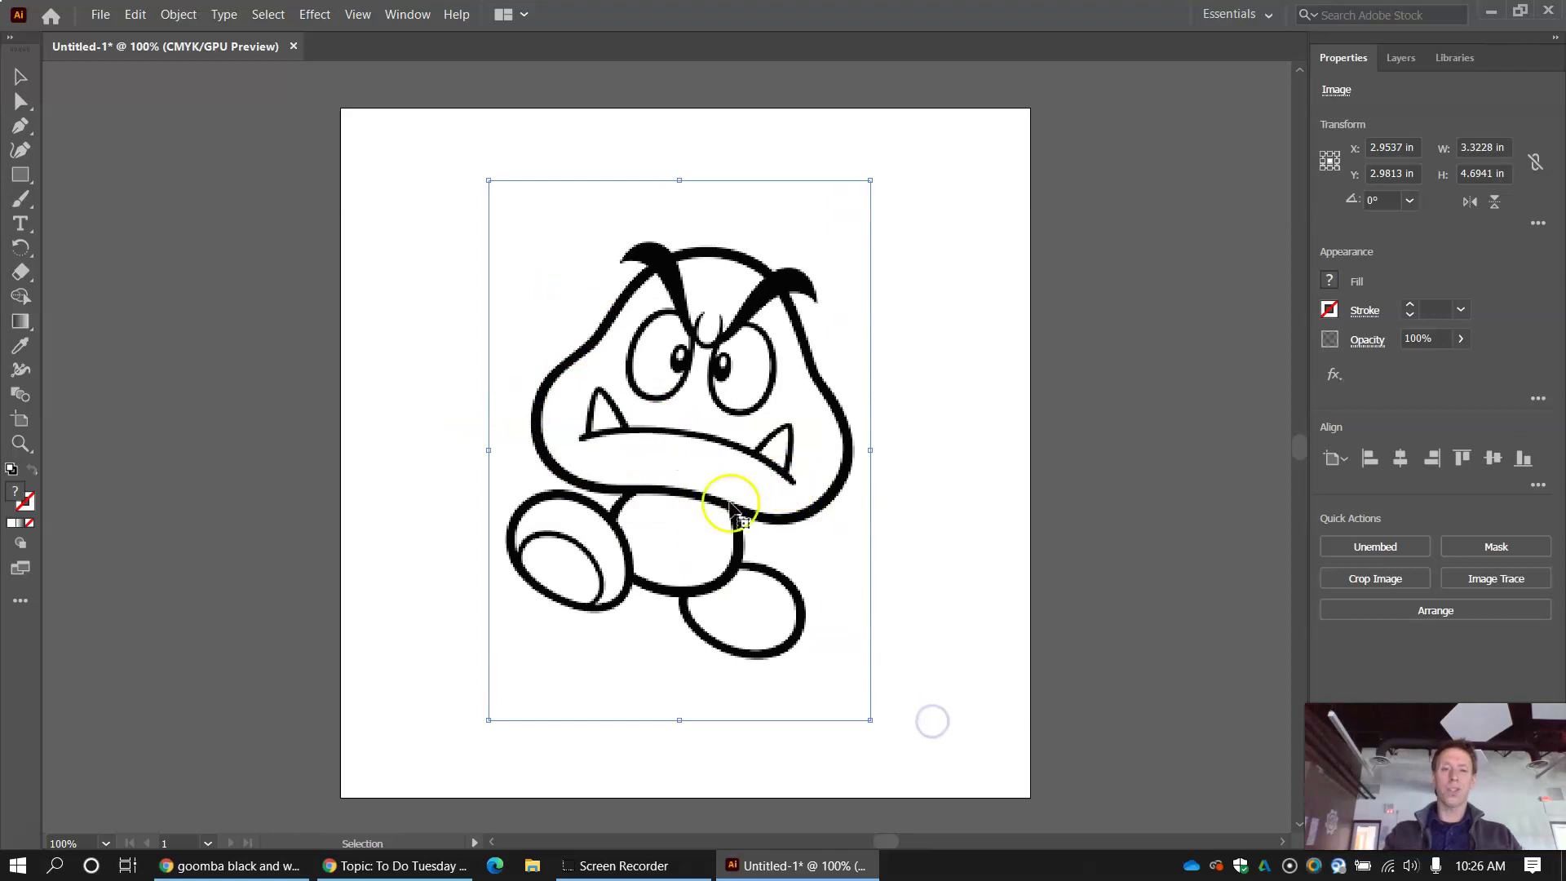
{"action": "left_click_drag", "start_coordinate": [690, 492], "coordinate": [703, 492]}
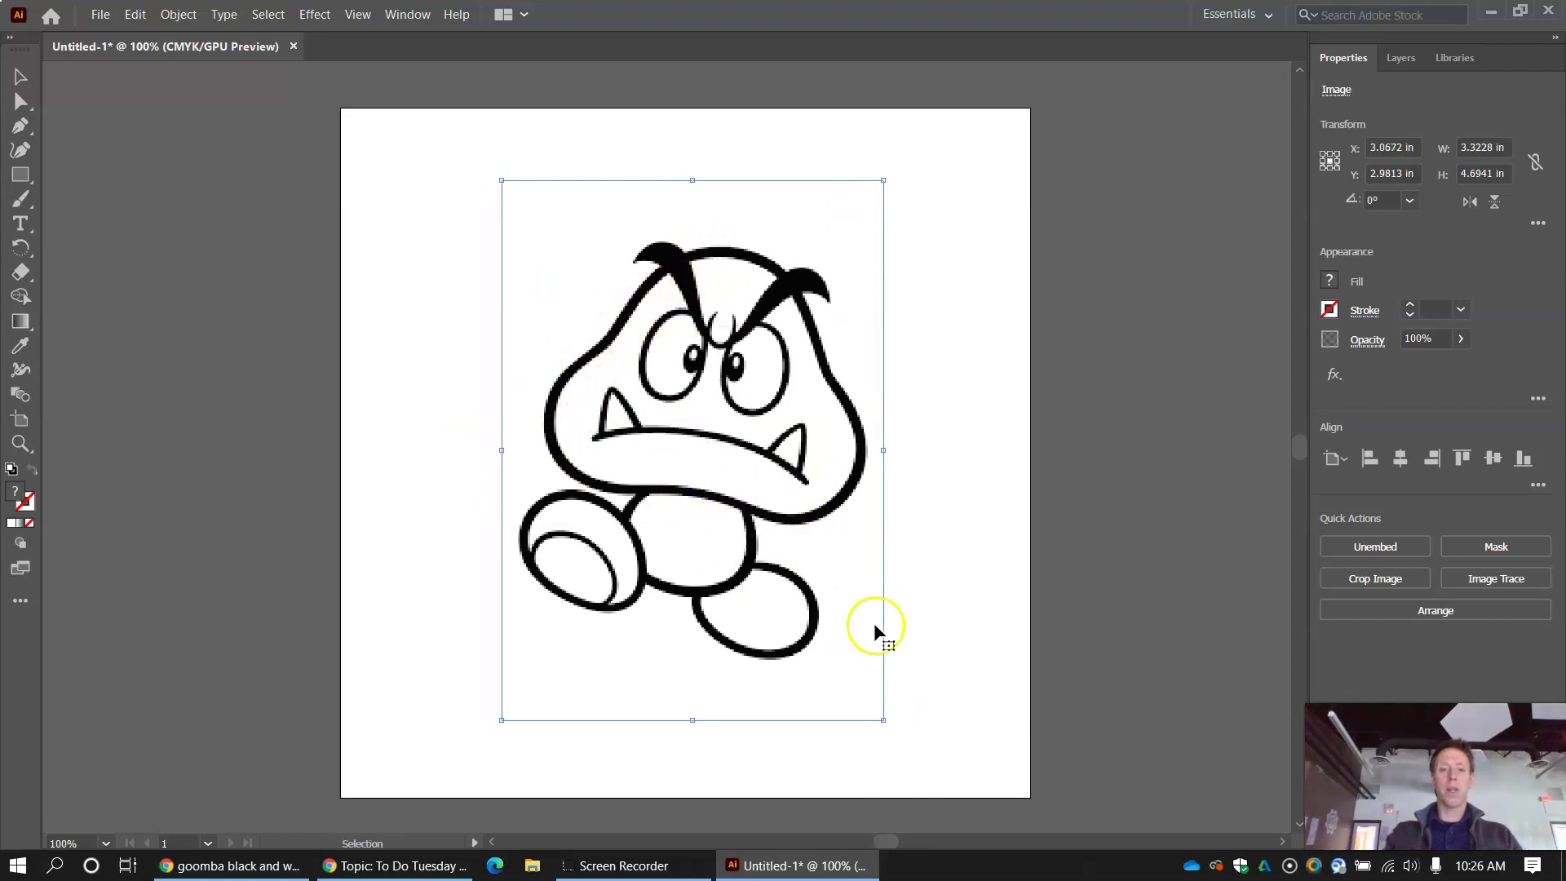
{"action": "left_click_drag", "start_coordinate": [884, 718], "coordinate": [941, 752]}
{"action": "left_click_drag", "start_coordinate": [755, 549], "coordinate": [764, 503]}
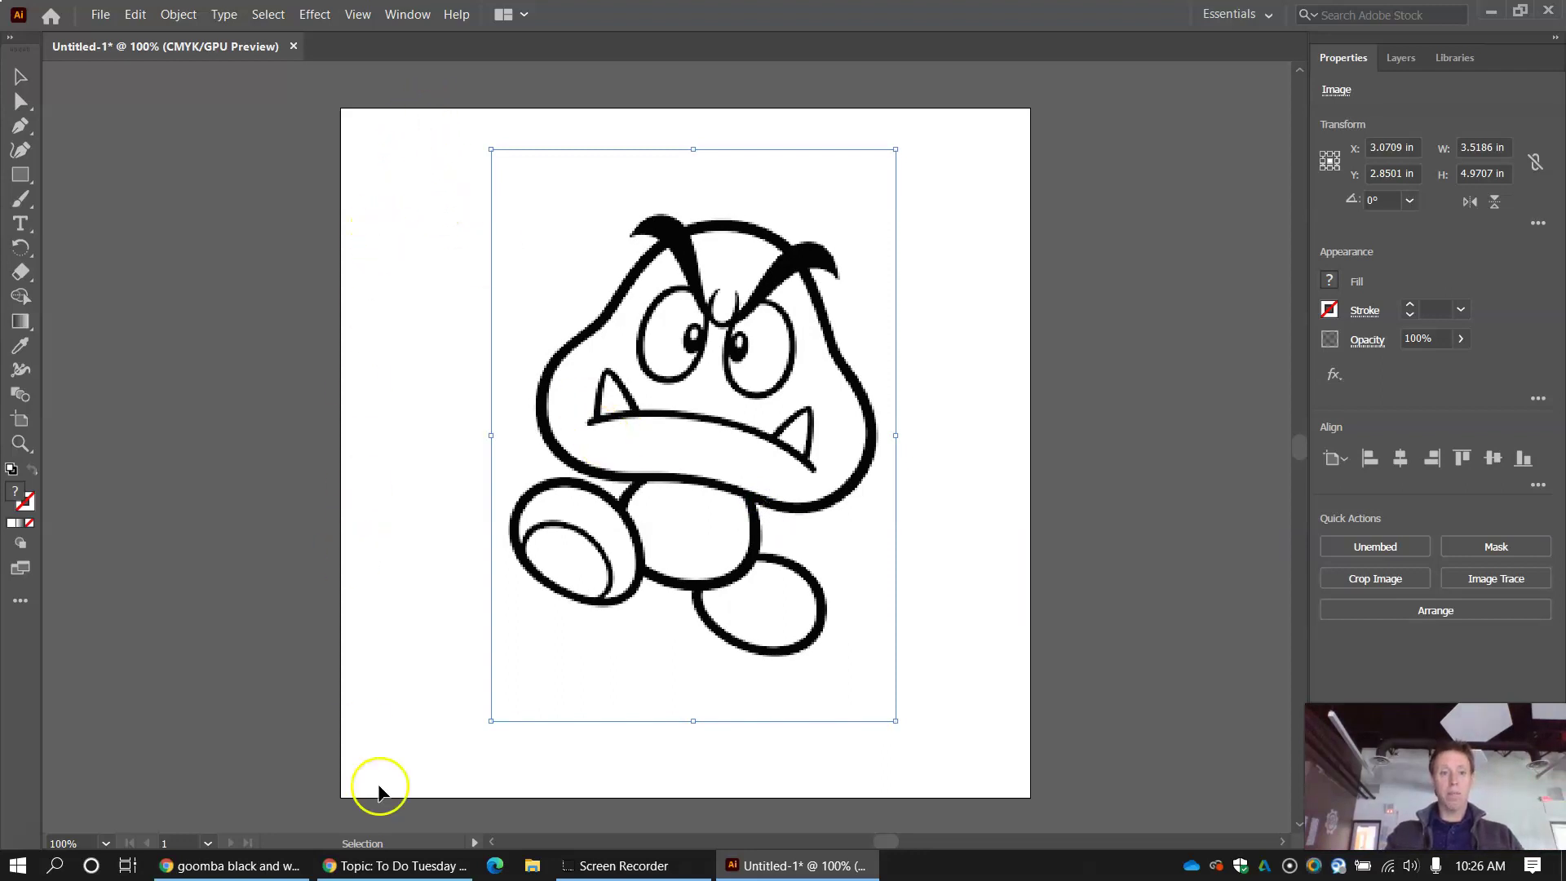
- Reposition the Goomba image to the artboard's centre at X 3 in and Y about 3.05 in, leaving it deselected
{"action": "left_click_drag", "start_coordinate": [829, 495], "coordinate": [831, 514]}
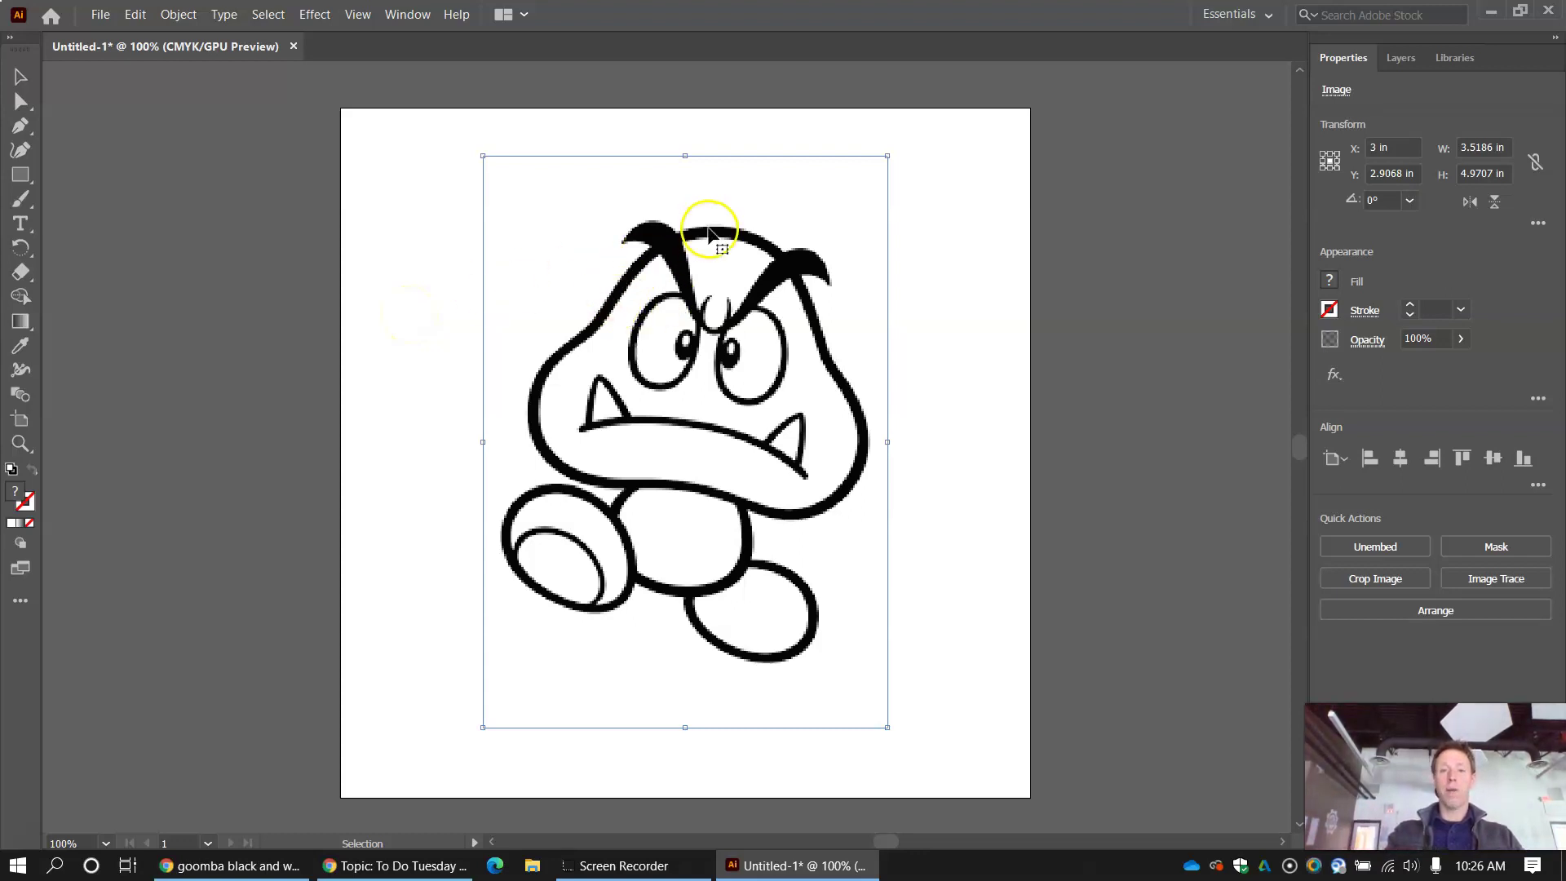
{"action": "left_click_drag", "start_coordinate": [750, 248], "coordinate": [737, 264]}
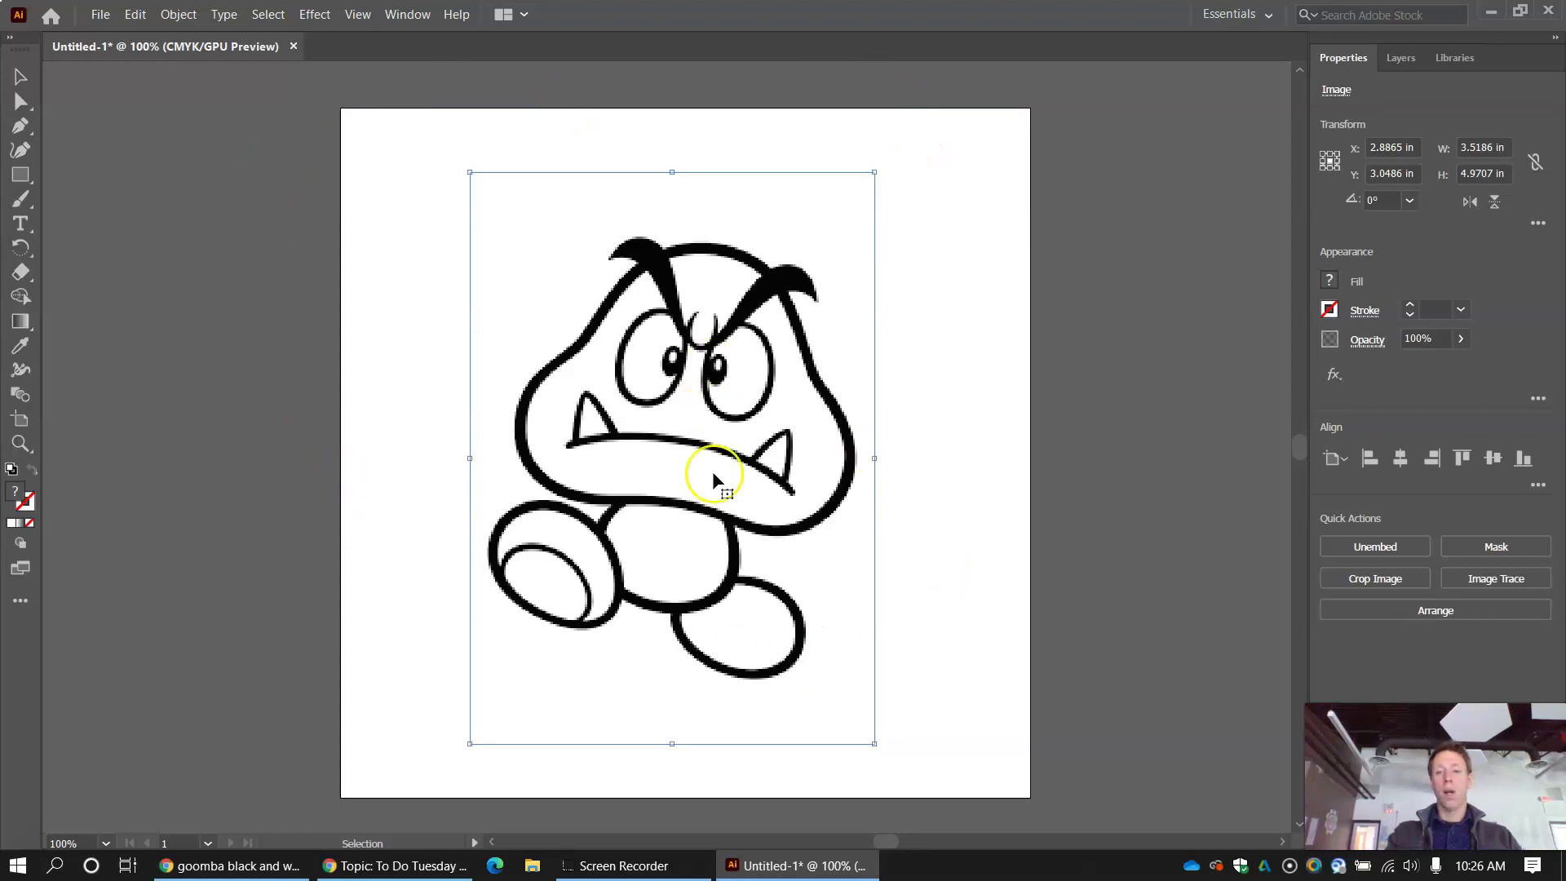
{"action": "left_click_drag", "start_coordinate": [788, 524], "coordinate": [801, 525]}
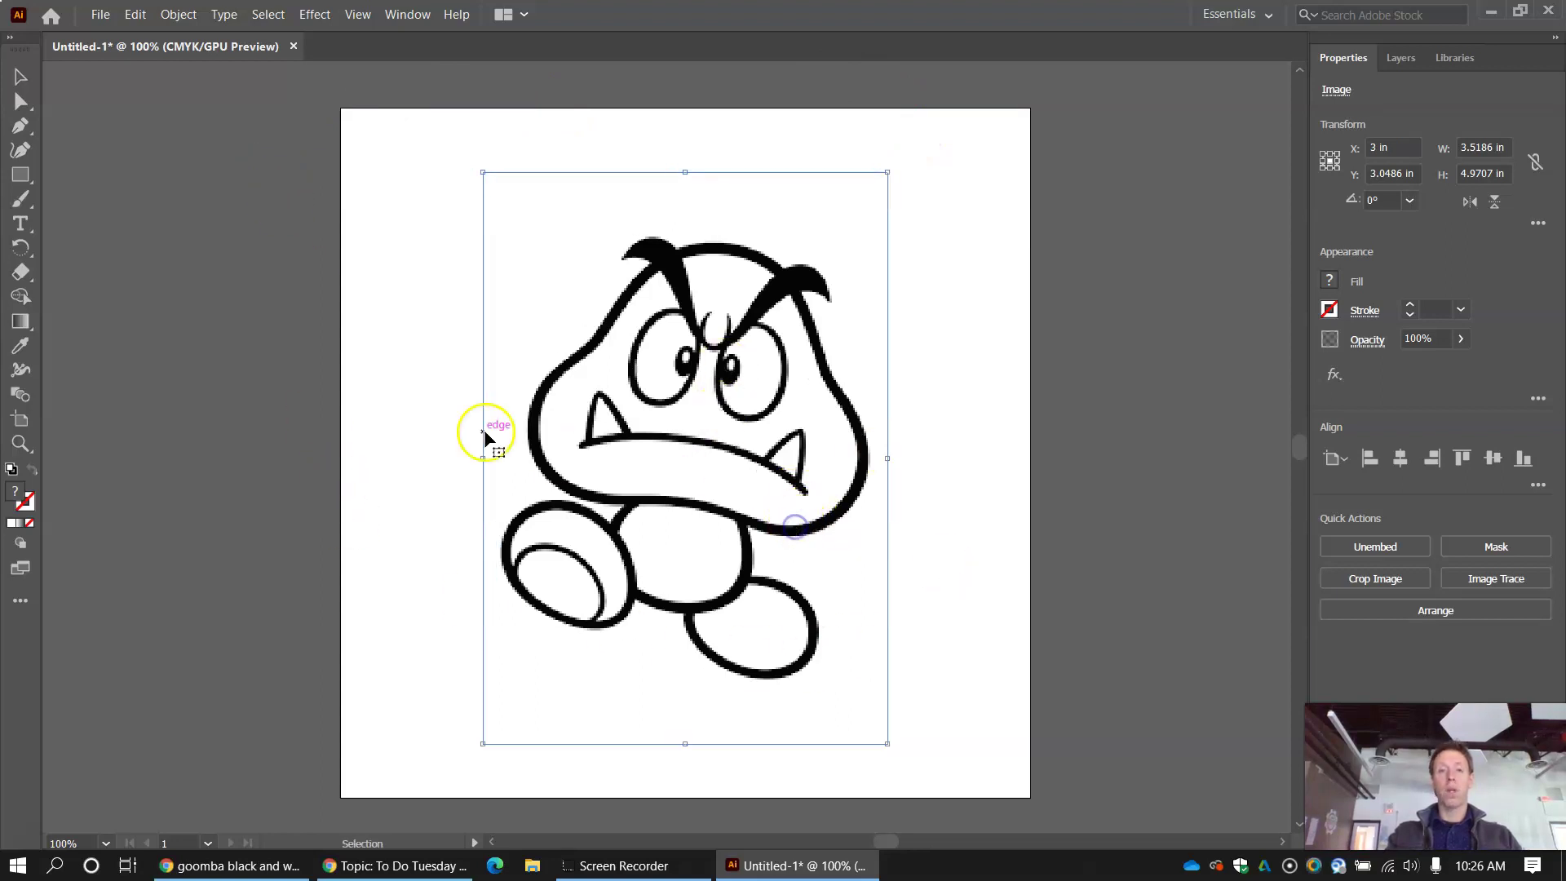
{"action": "left_click", "coordinate": [390, 250]}
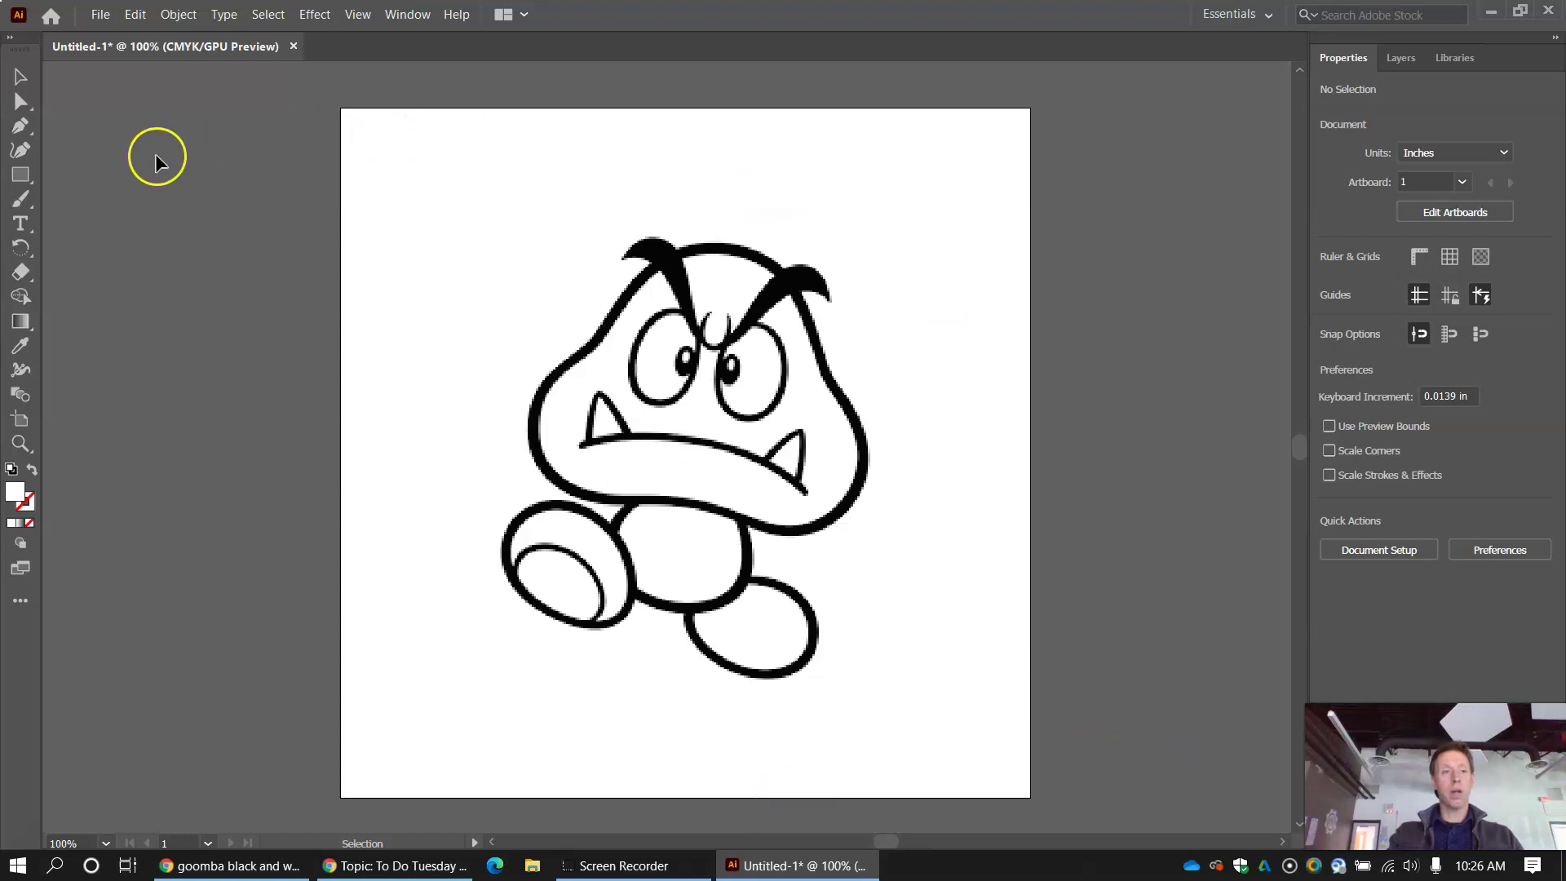
- Draw a 6 by 6 in rectangle that covers the whole artboard, aligning its top edge with the artboard
{"action": "left_click", "coordinate": [26, 174]}
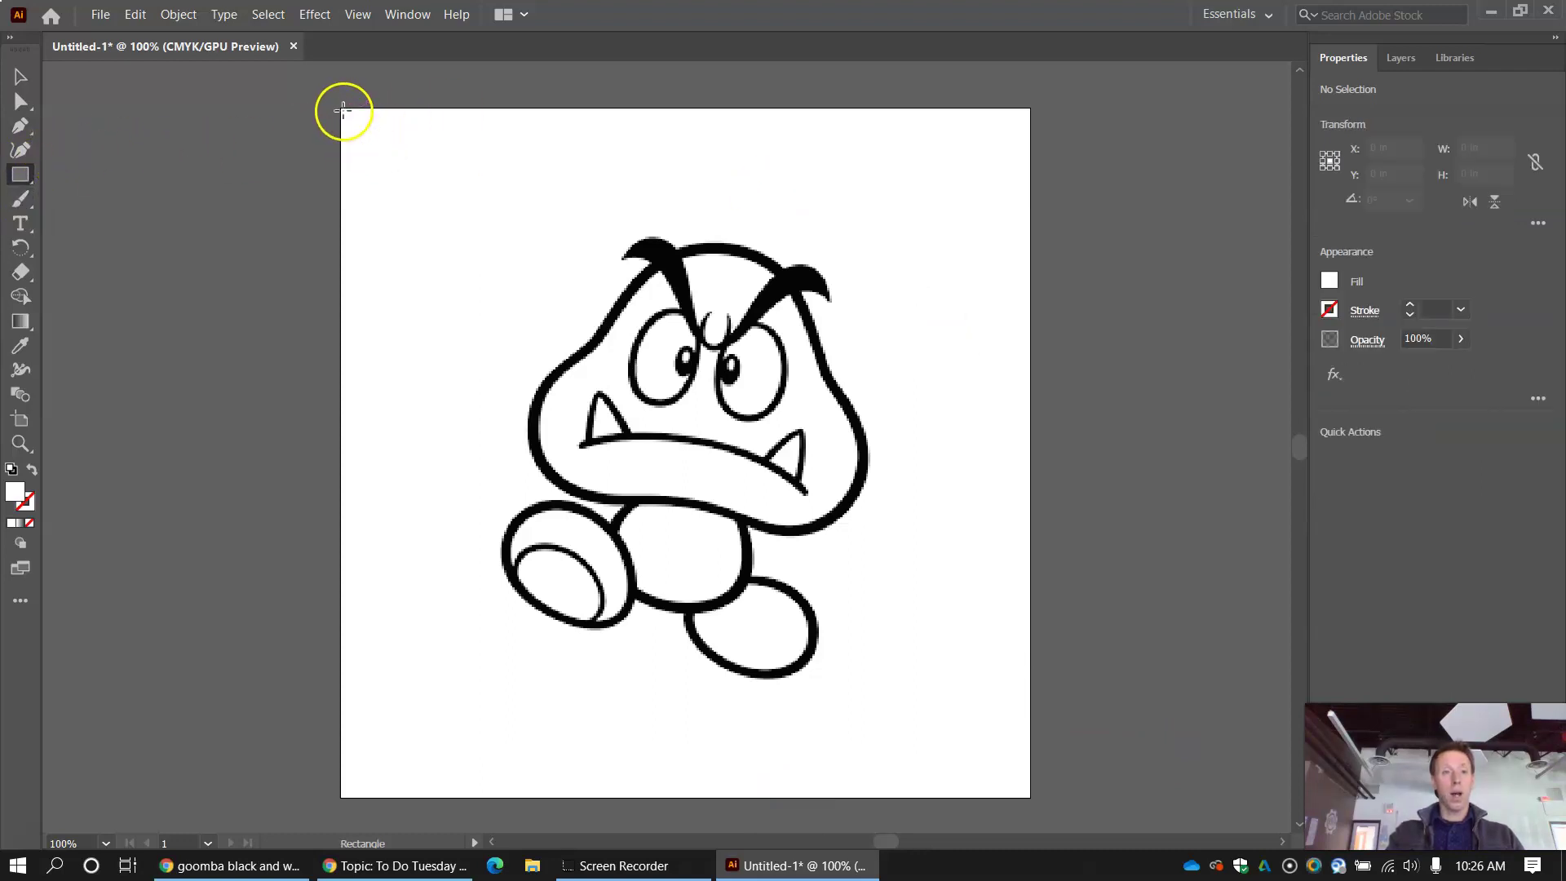
{"action": "left_click_drag", "start_coordinate": [343, 111], "coordinate": [1030, 797]}
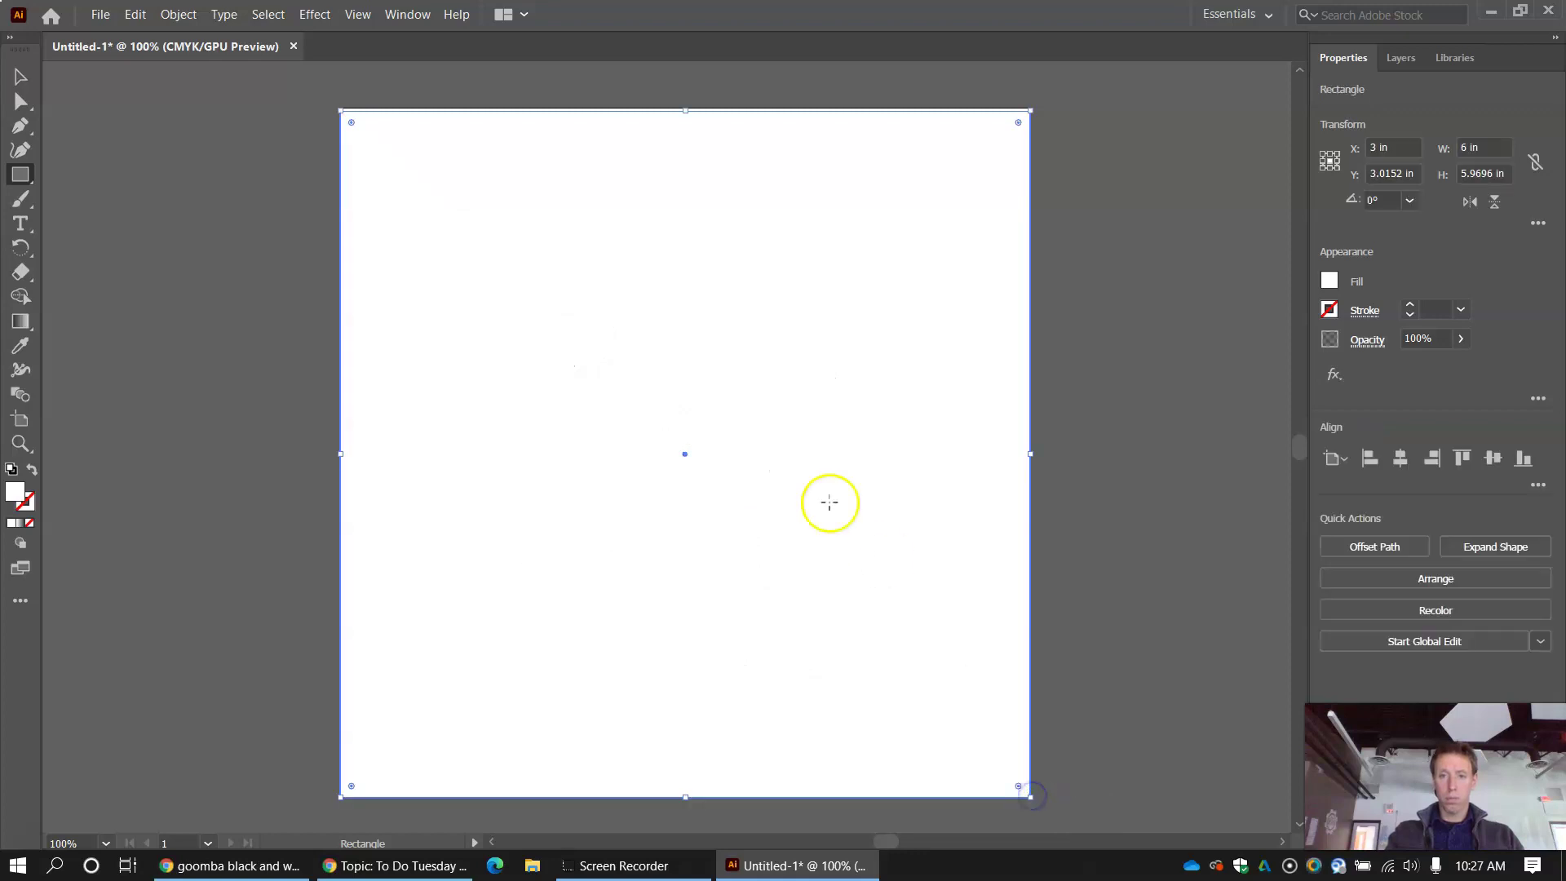
{"action": "left_click", "coordinate": [19, 77]}
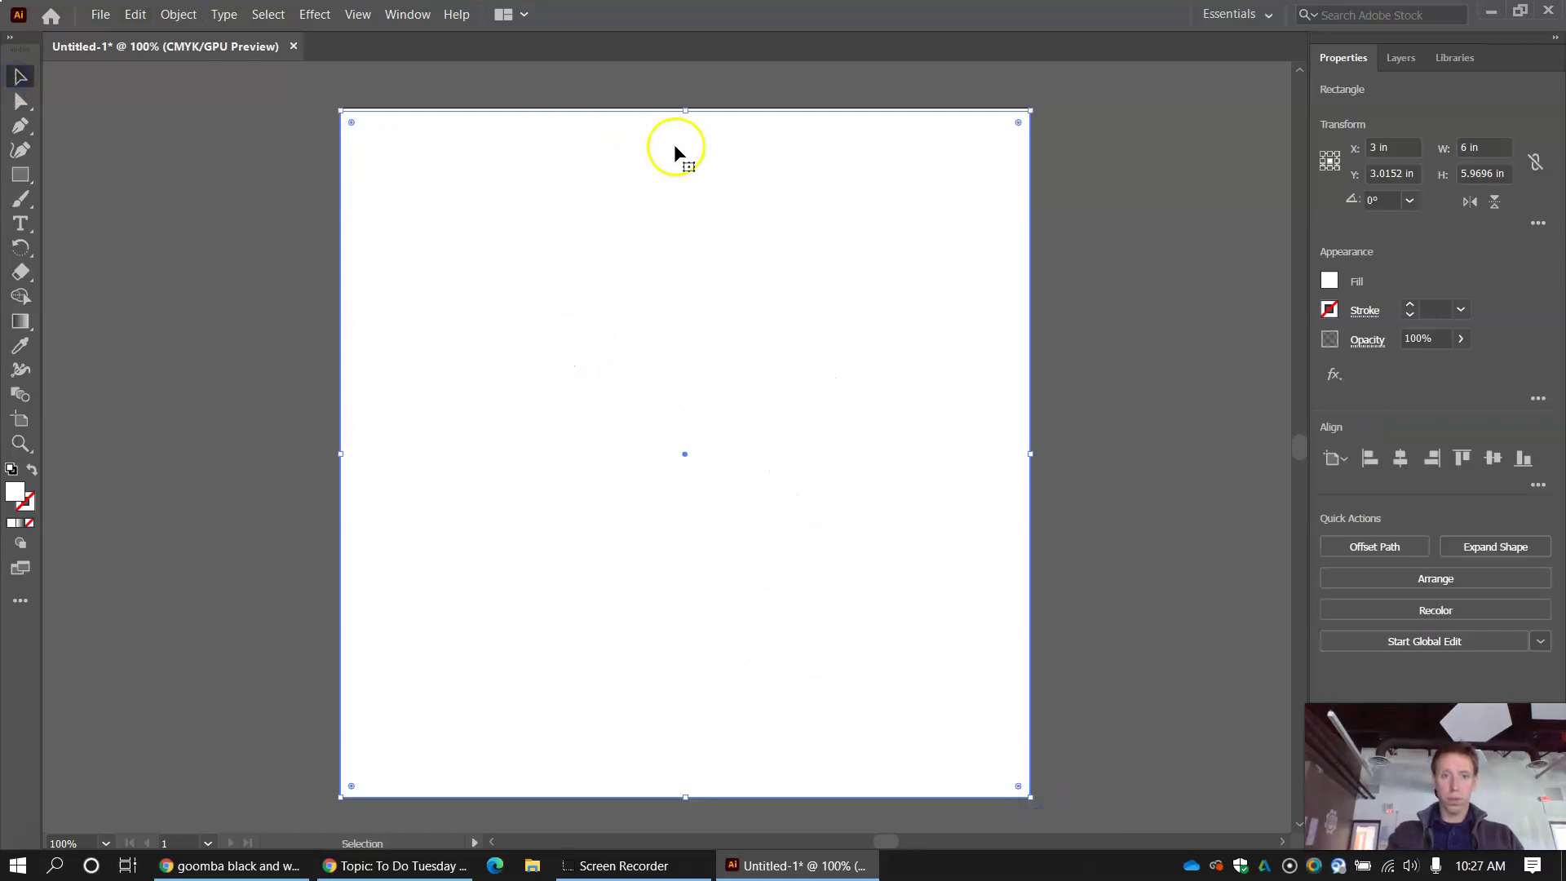
{"action": "left_click_drag", "start_coordinate": [685, 111], "coordinate": [685, 107]}
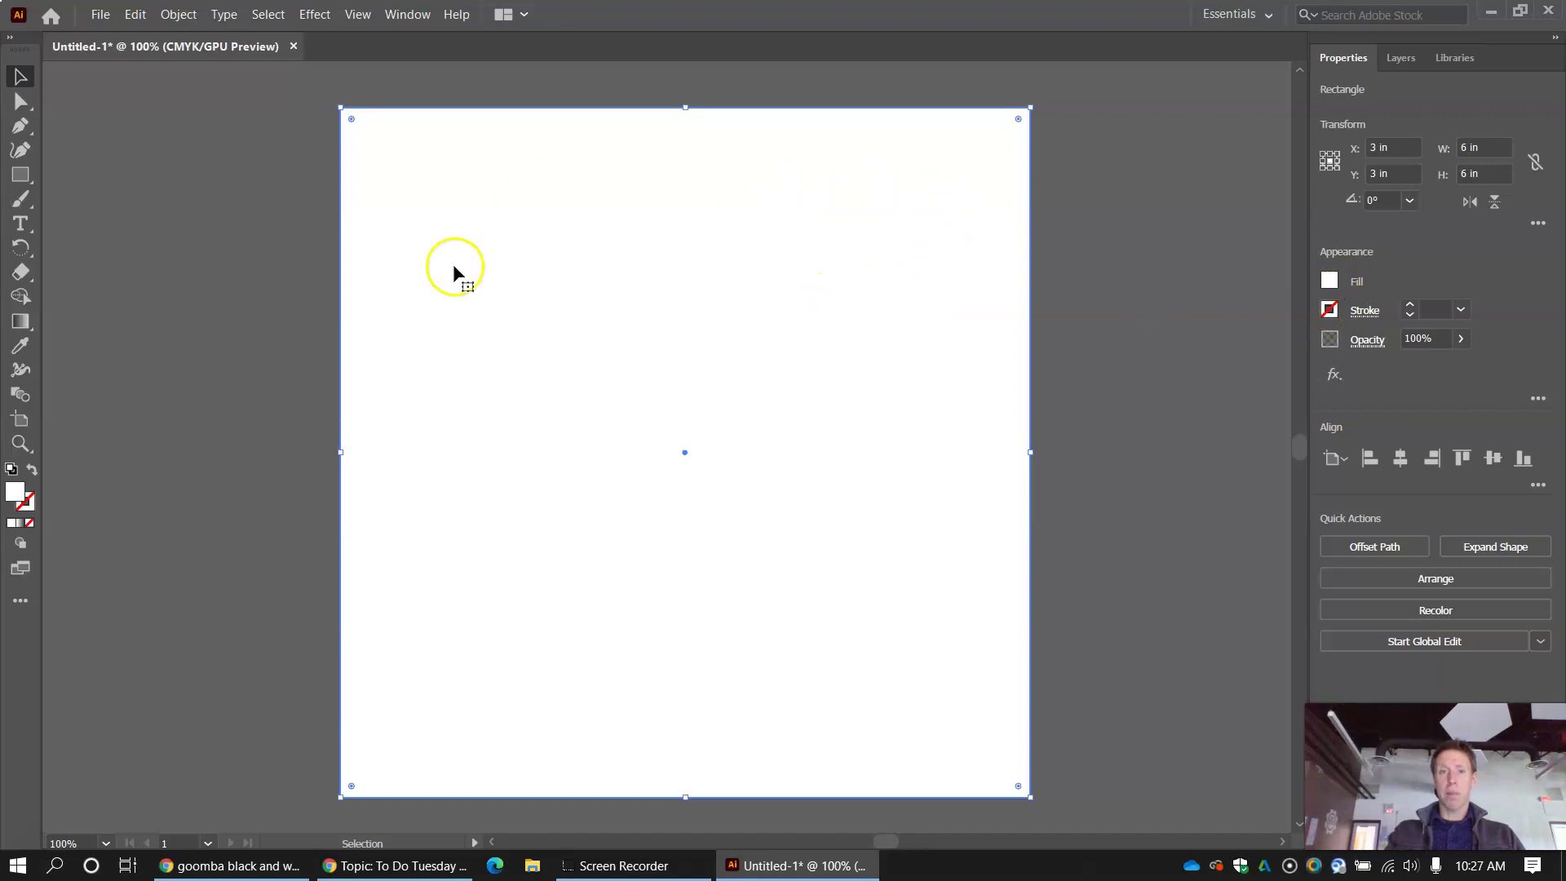
- Set the artboard-sized rectangle's fill to none and its stroke colour to black
{"action": "left_click", "coordinate": [1329, 282]}
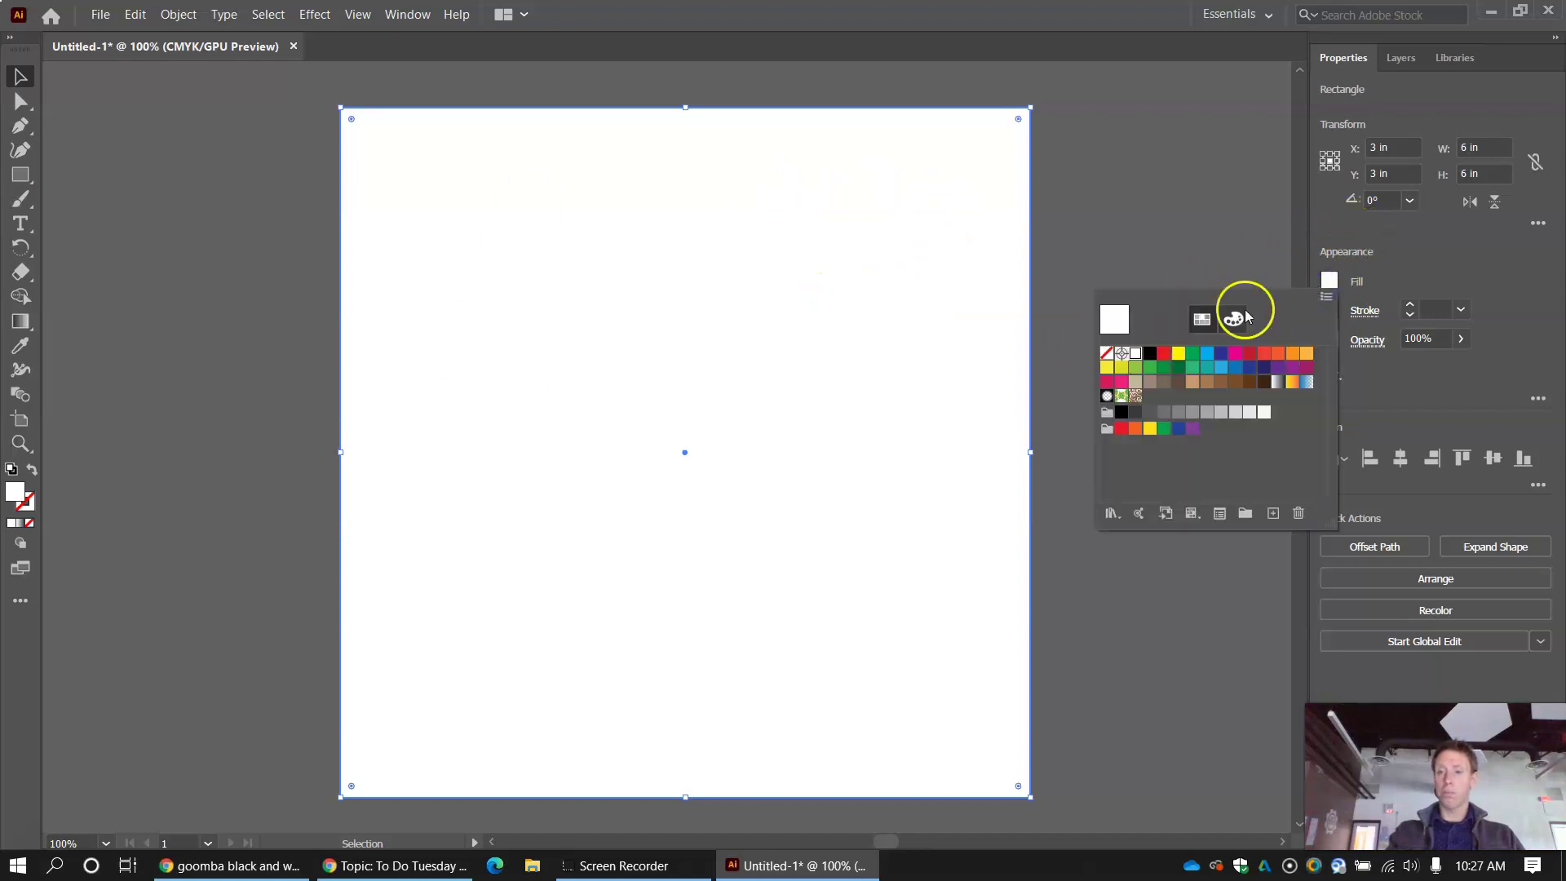
{"action": "left_click", "coordinate": [1106, 359]}
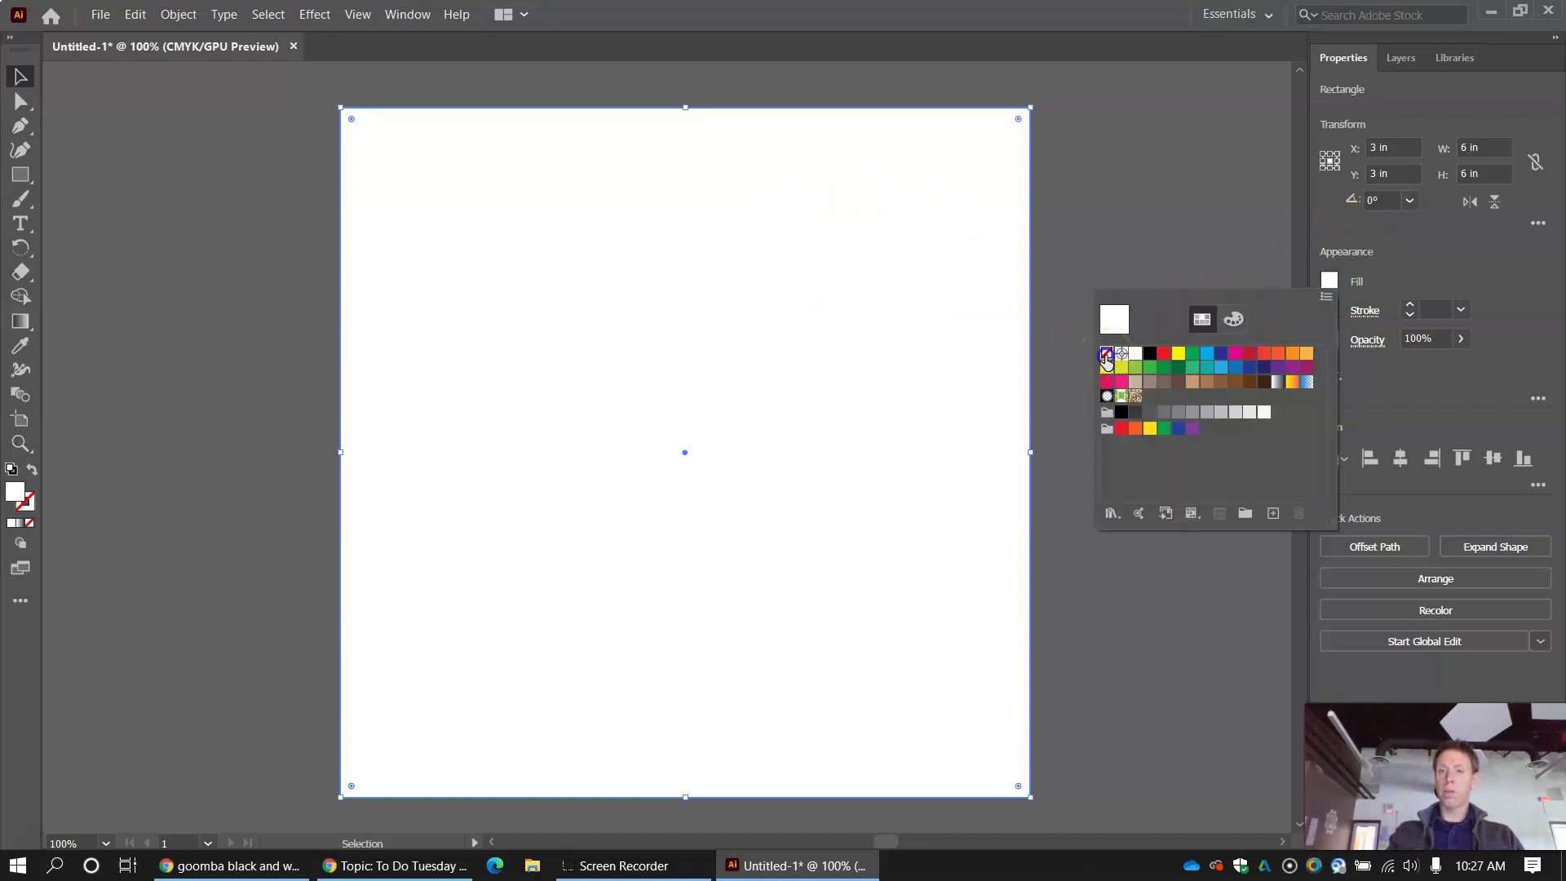
{"action": "left_click", "coordinate": [1439, 258]}
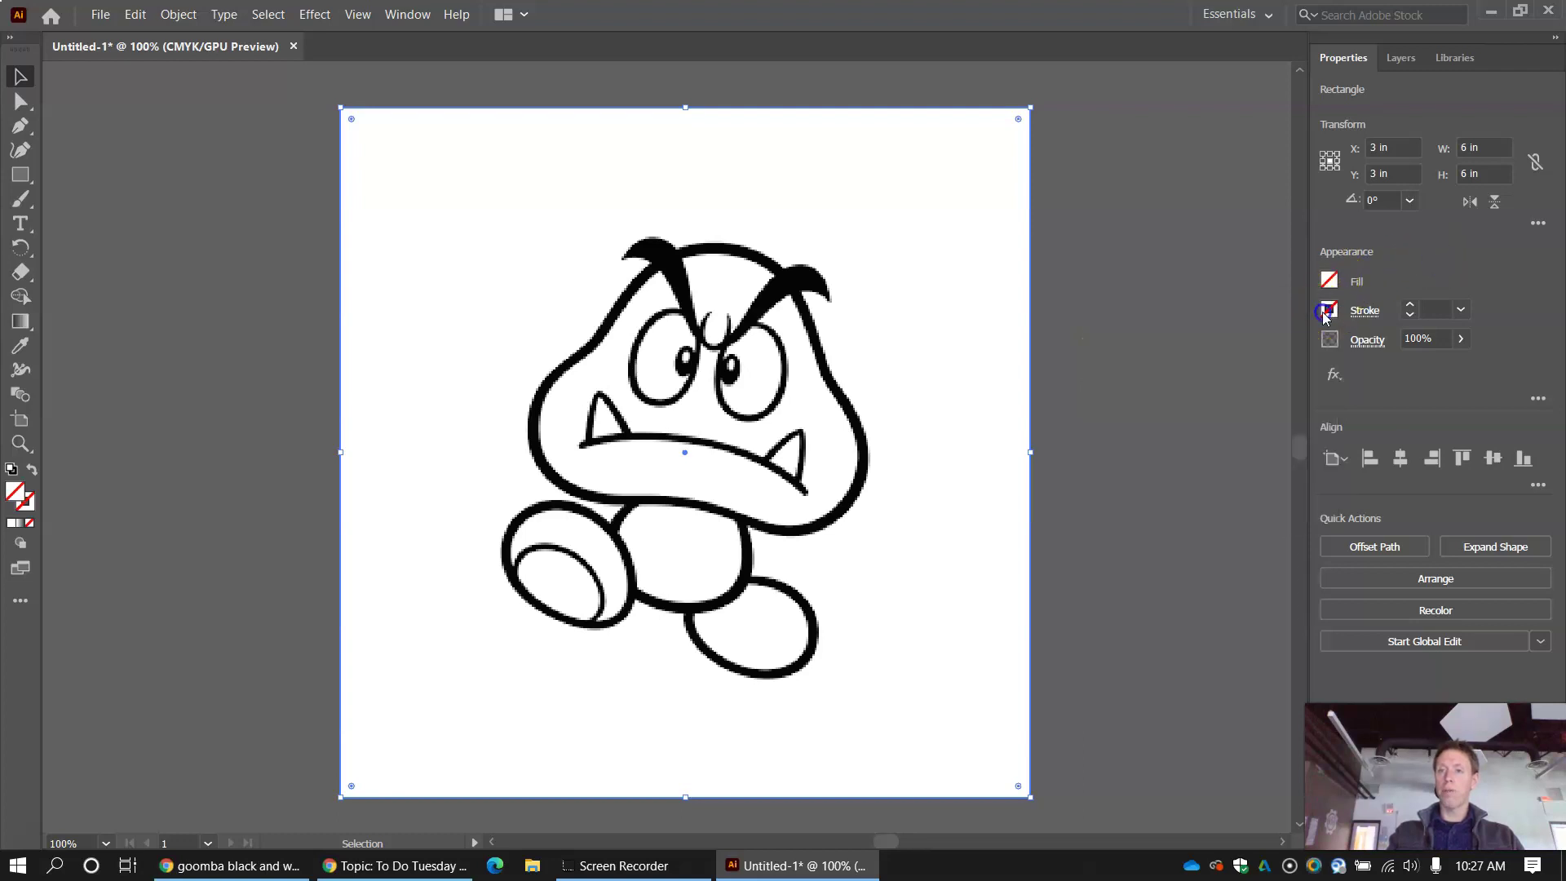
{"action": "left_click", "coordinate": [1326, 313]}
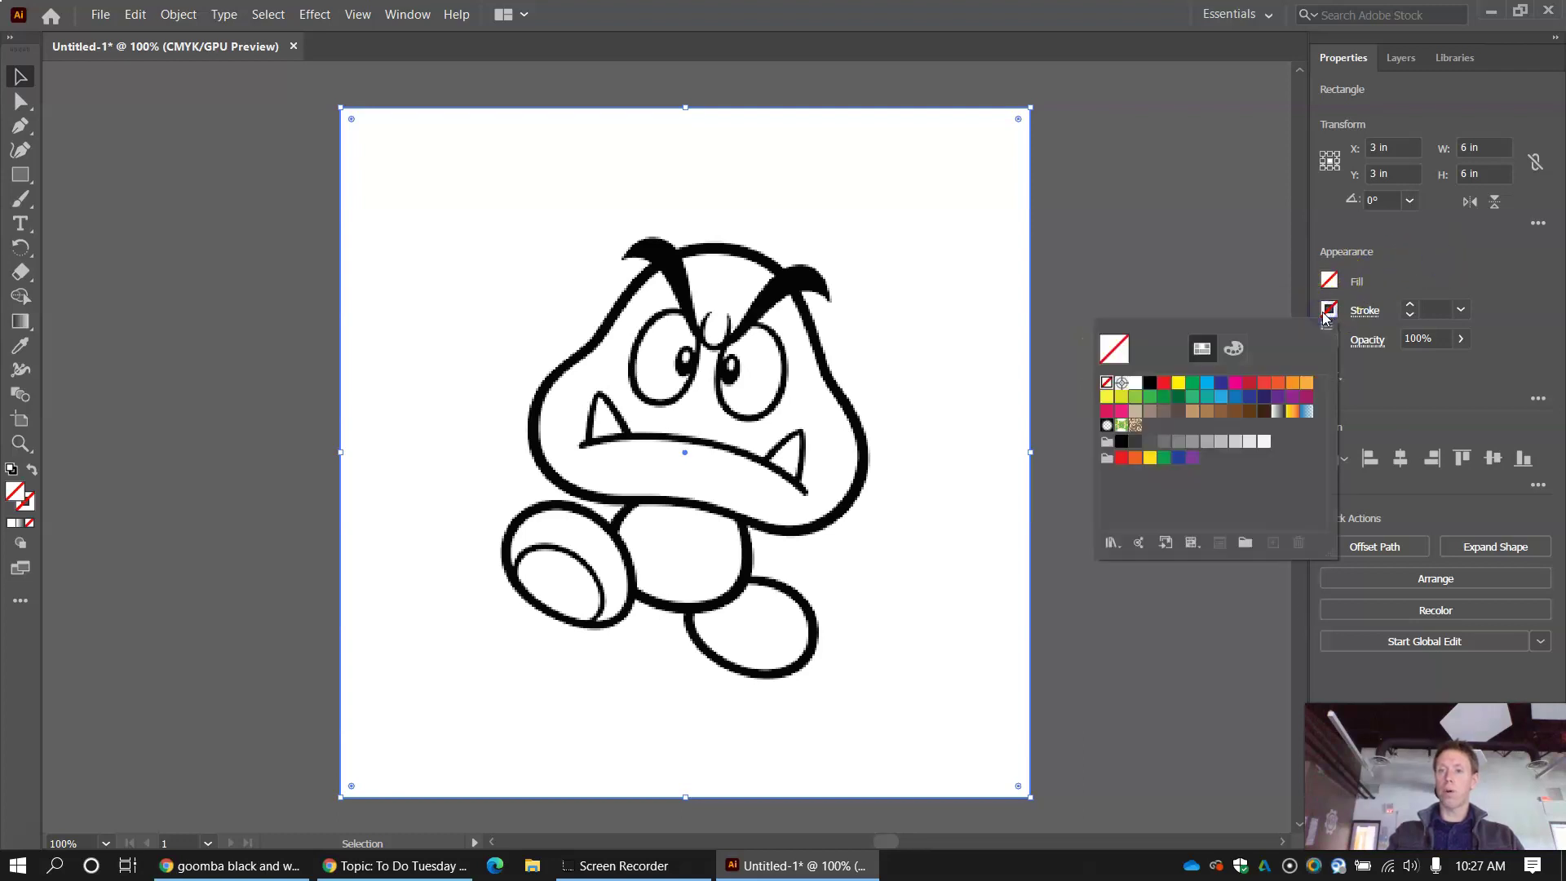
{"action": "left_click", "coordinate": [1150, 383]}
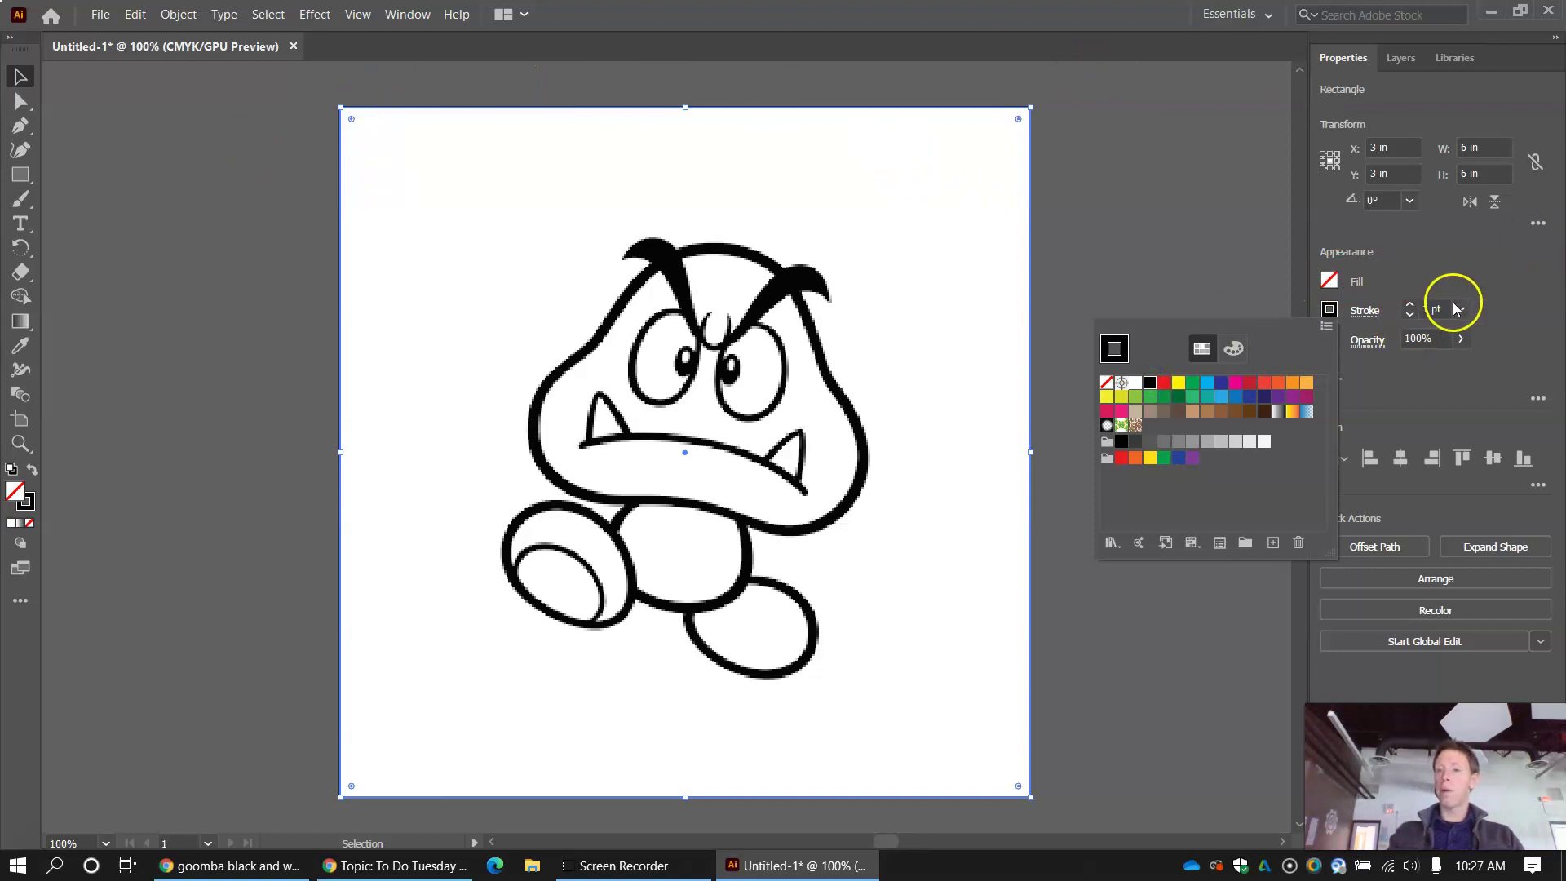
{"action": "left_click", "coordinate": [302, 72]}
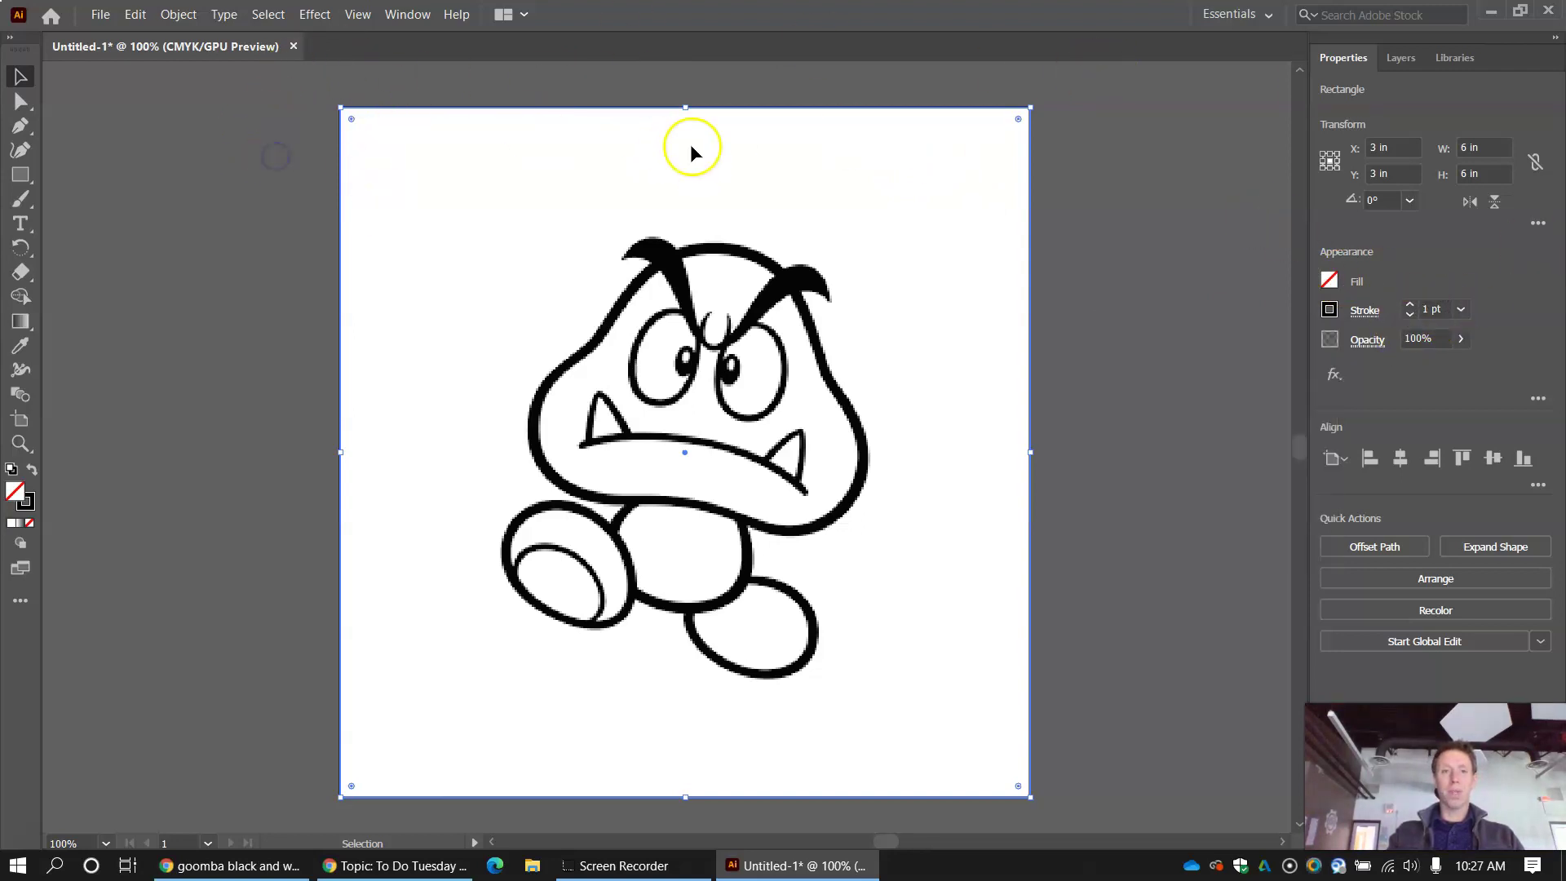
{"action": "left_click", "coordinate": [1141, 278]}
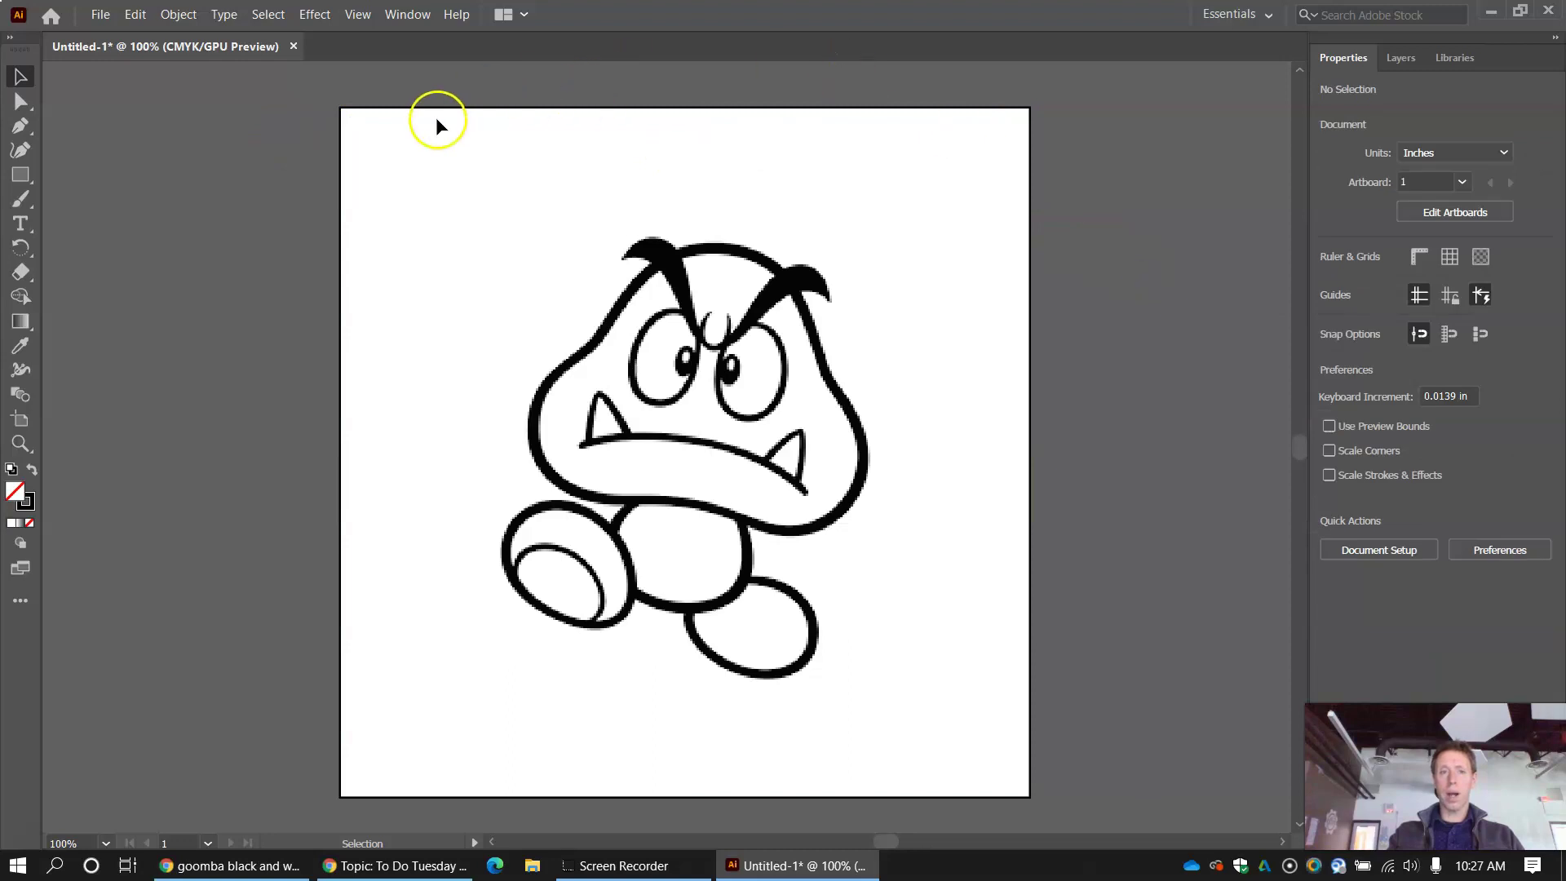
- Set the border rectangle's stroke weight to .001 pt and deselect it
{"action": "left_click", "coordinate": [531, 110]}
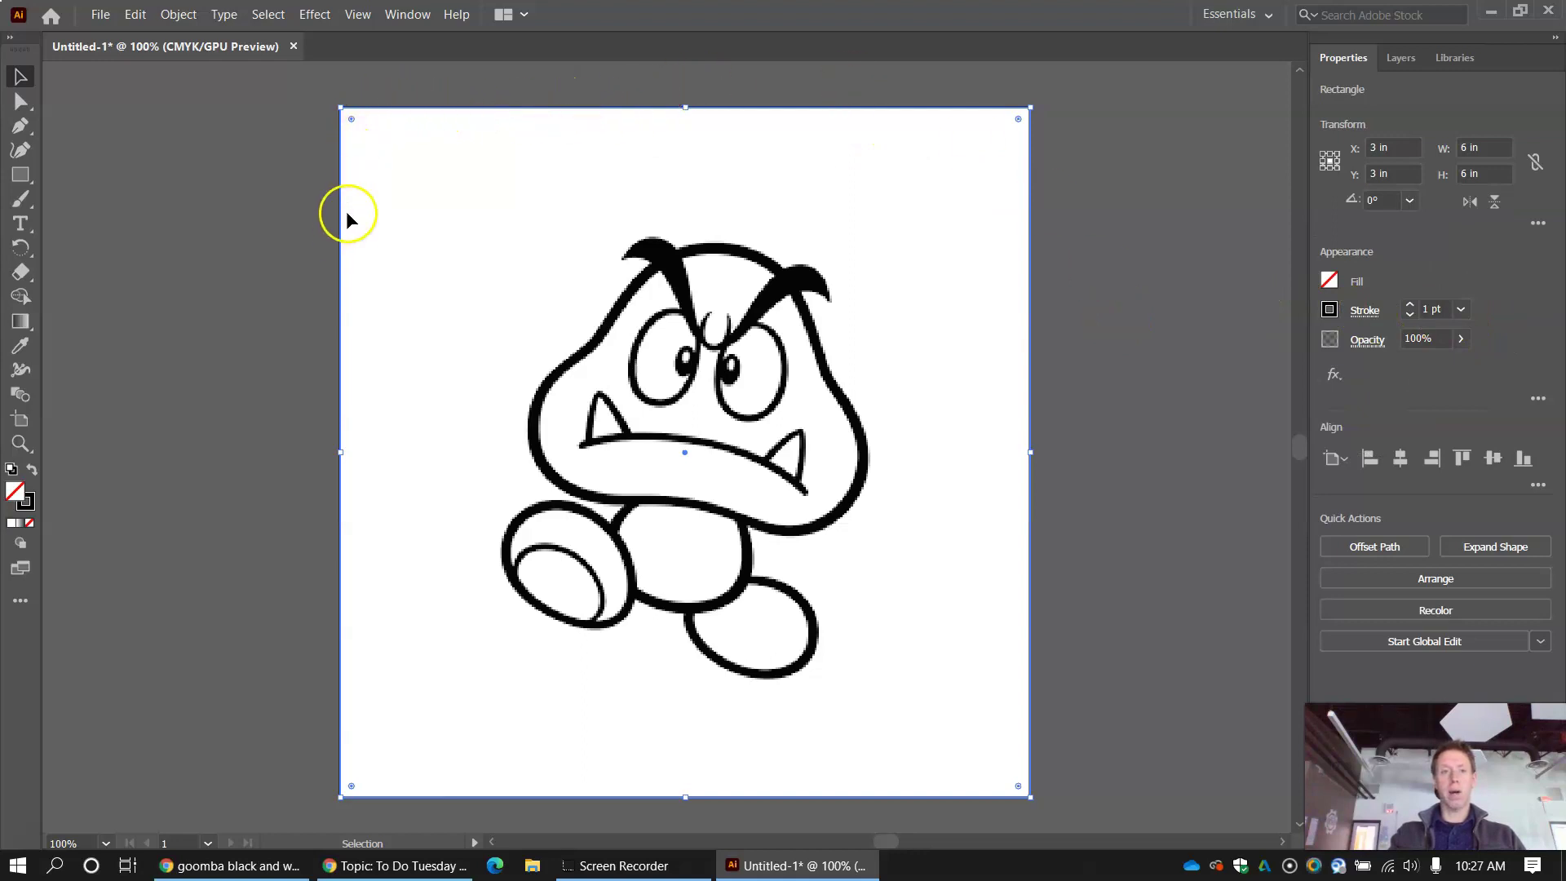
{"action": "left_click", "coordinate": [1034, 241]}
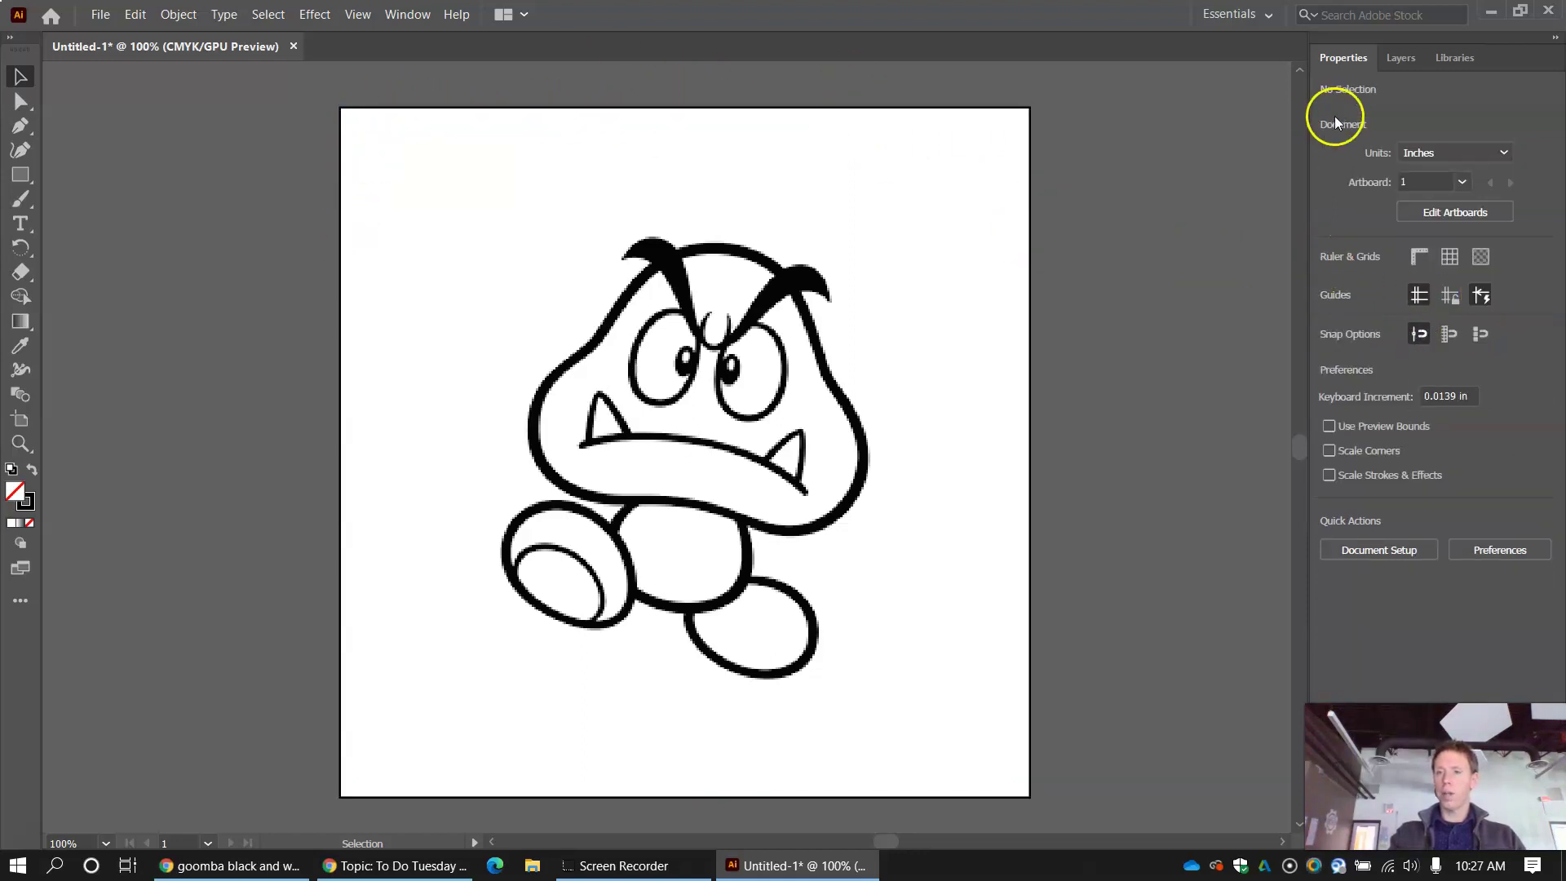
{"action": "left_click", "coordinate": [463, 107]}
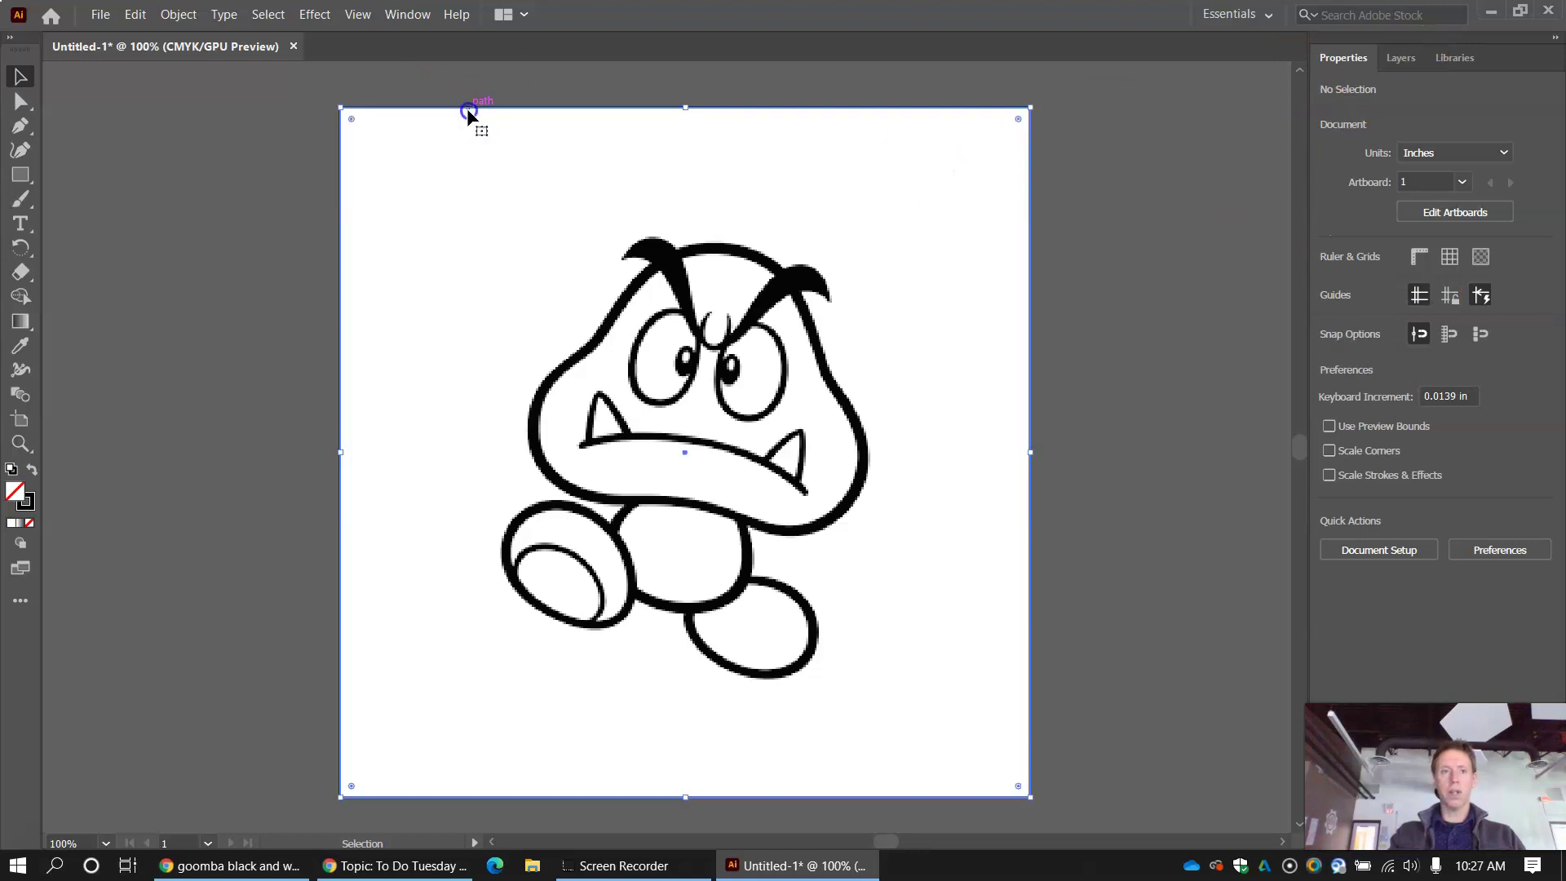
{"action": "left_click", "coordinate": [1442, 312]}
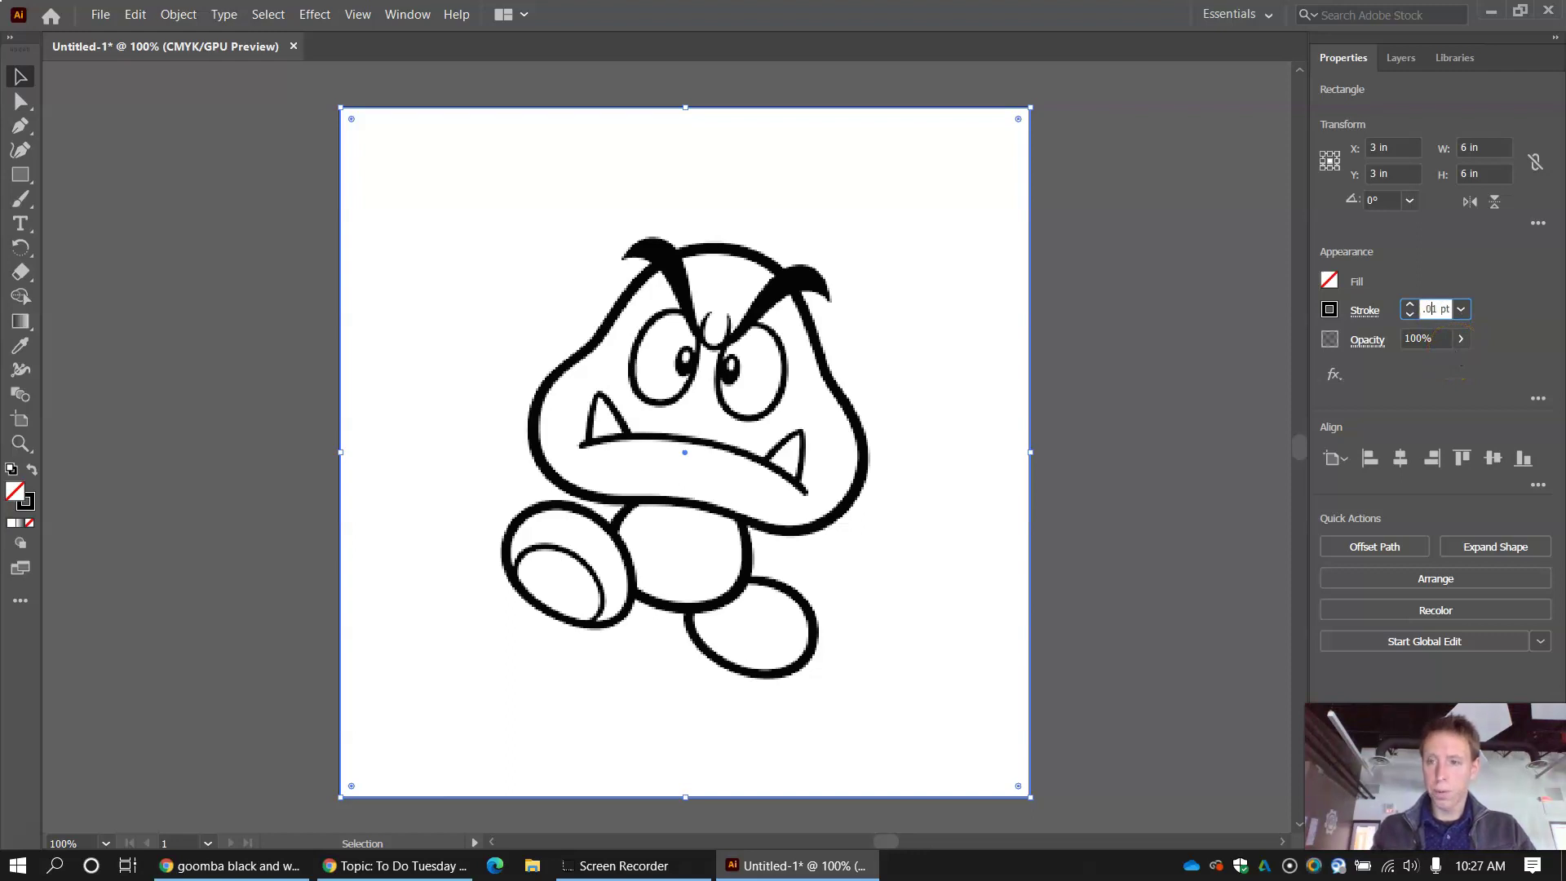
{"action": "key", "text": "End"}
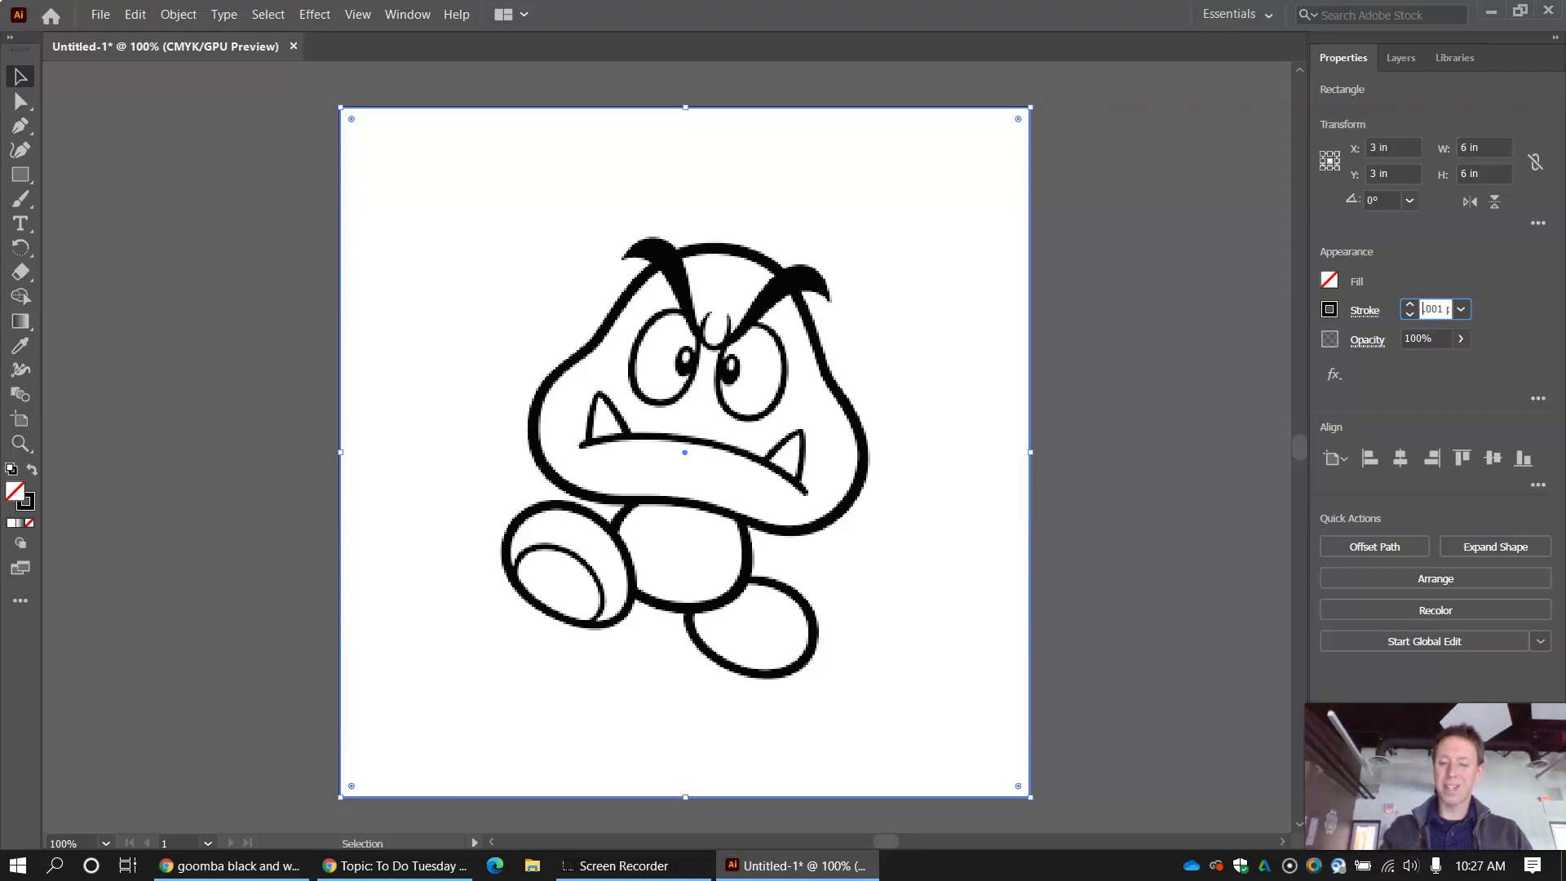
{"action": "left_click", "coordinate": [757, 124]}
{"action": "left_click", "coordinate": [282, 104]}
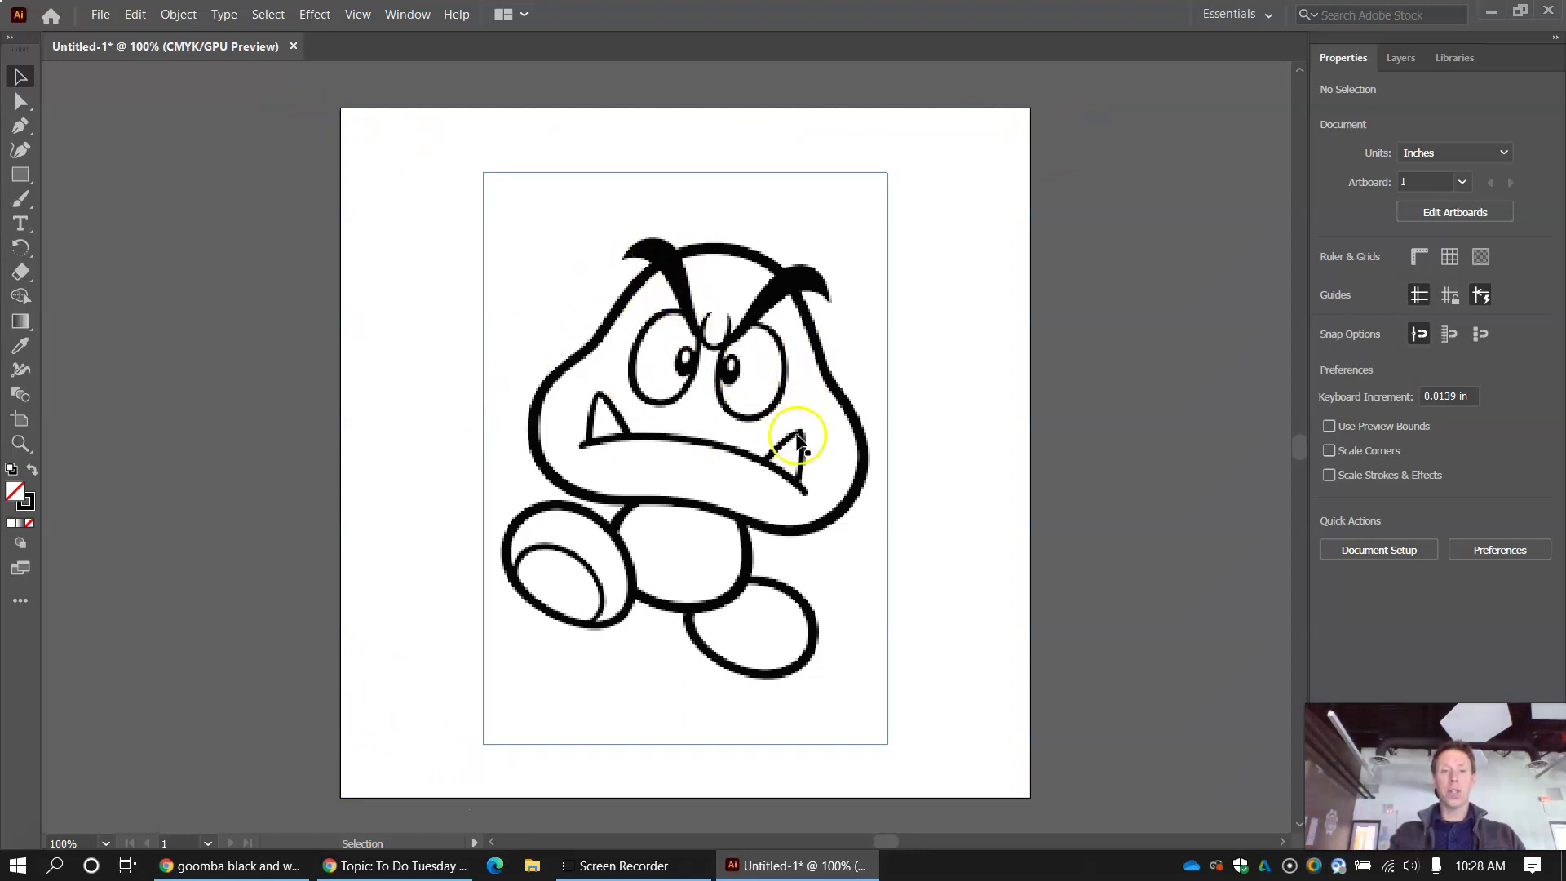
- Shift the Goomba image slightly right and down to about X 3.23 in, Y 3.08 in
{"action": "mouse_move", "coordinate": [741, 360]}
{"action": "left_mouse_down"}
{"action": "mouse_move", "coordinate": [756, 346]}
{"action": "mouse_move", "coordinate": [751, 360]}
{"action": "left_mouse_up"}
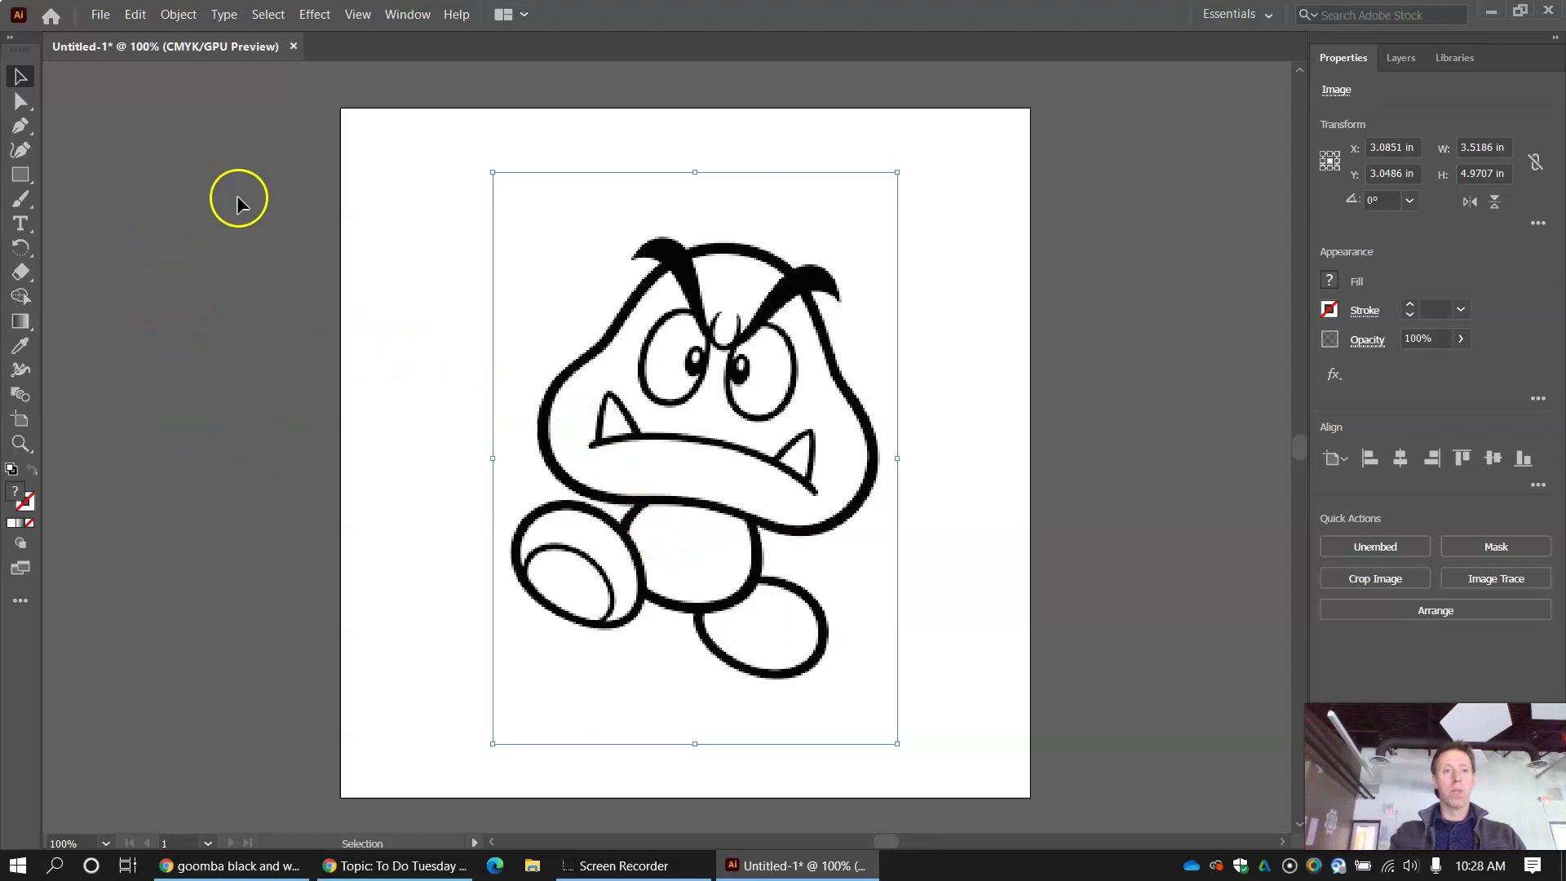
{"action": "left_click", "coordinate": [217, 331]}
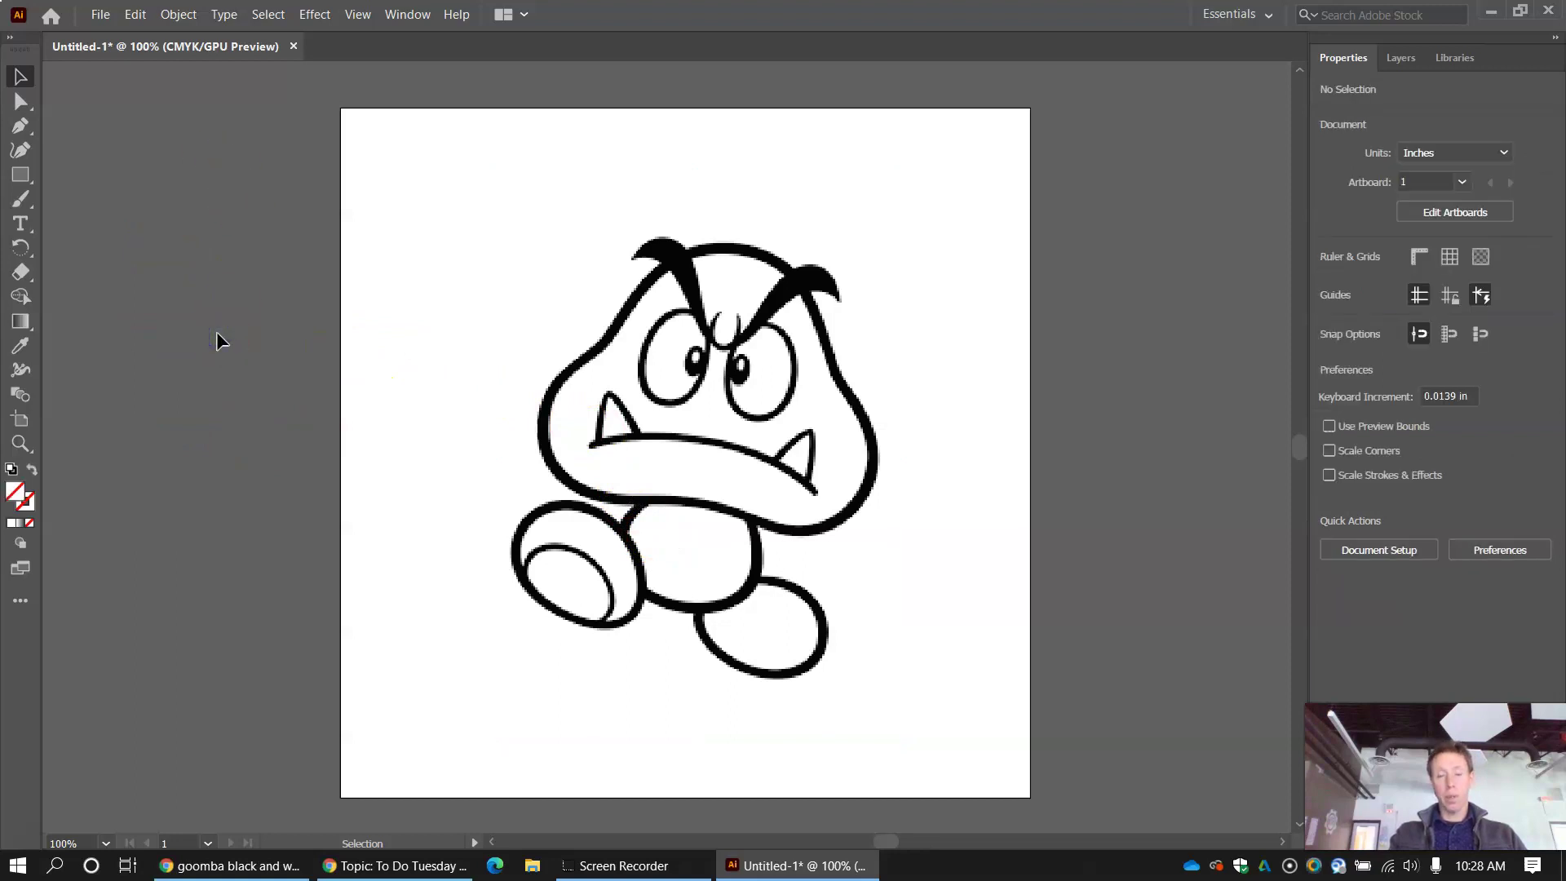
{"action": "mouse_move", "coordinate": [722, 333]}
{"action": "left_mouse_down"}
{"action": "mouse_move", "coordinate": [640, 281]}
{"action": "mouse_move", "coordinate": [739, 338]}
{"action": "left_mouse_up"}
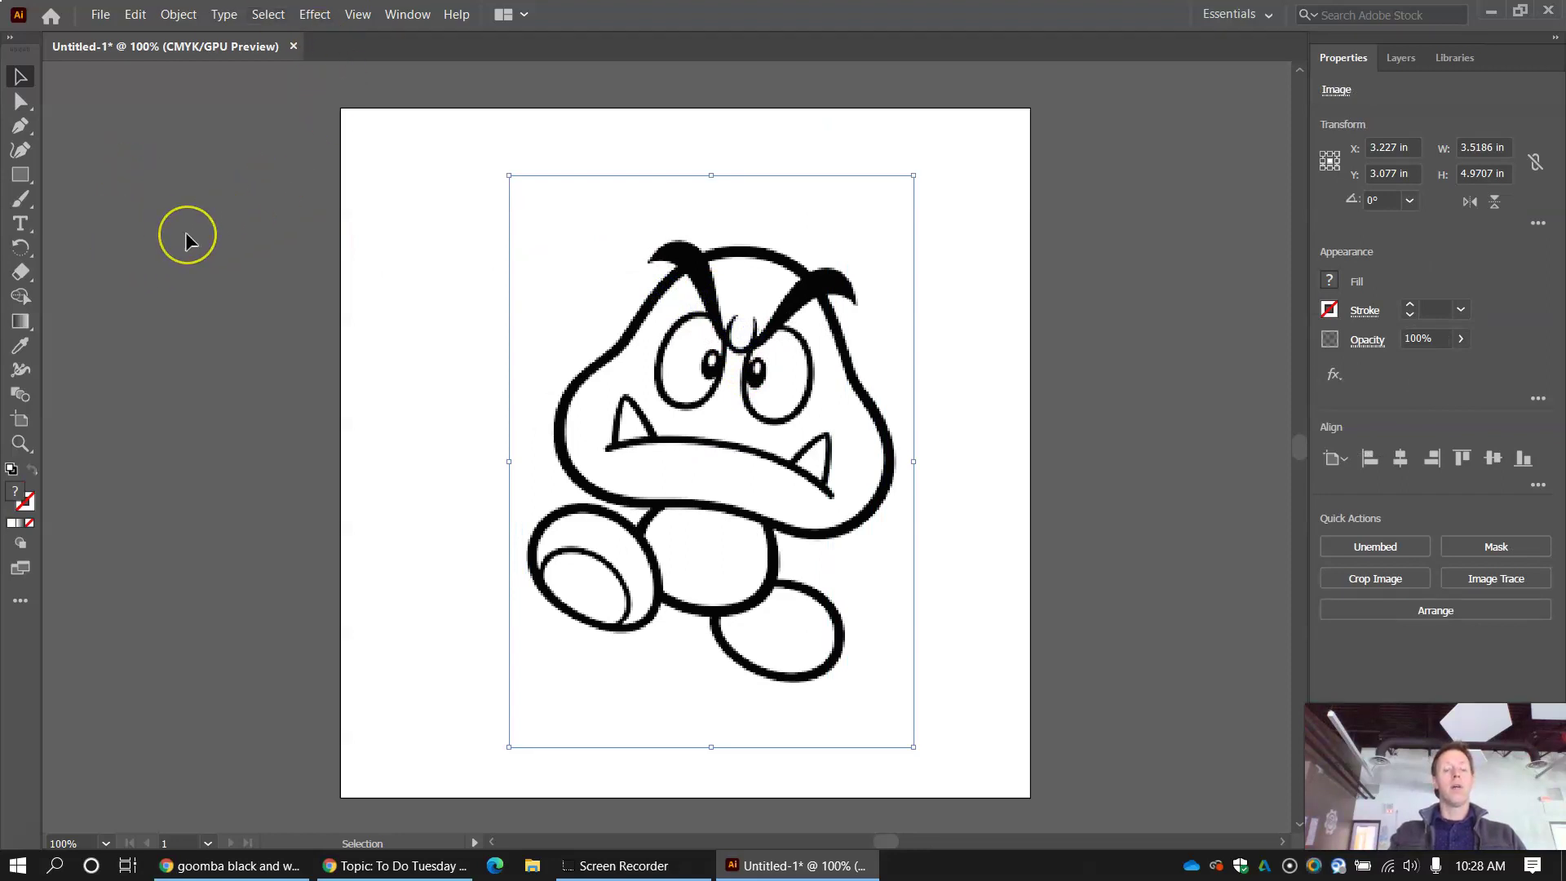
- Show the grid and nudge the Goomba image horizontally to about X 3.02 in to centre it on the artboard
{"action": "left_click", "coordinate": [357, 15]}
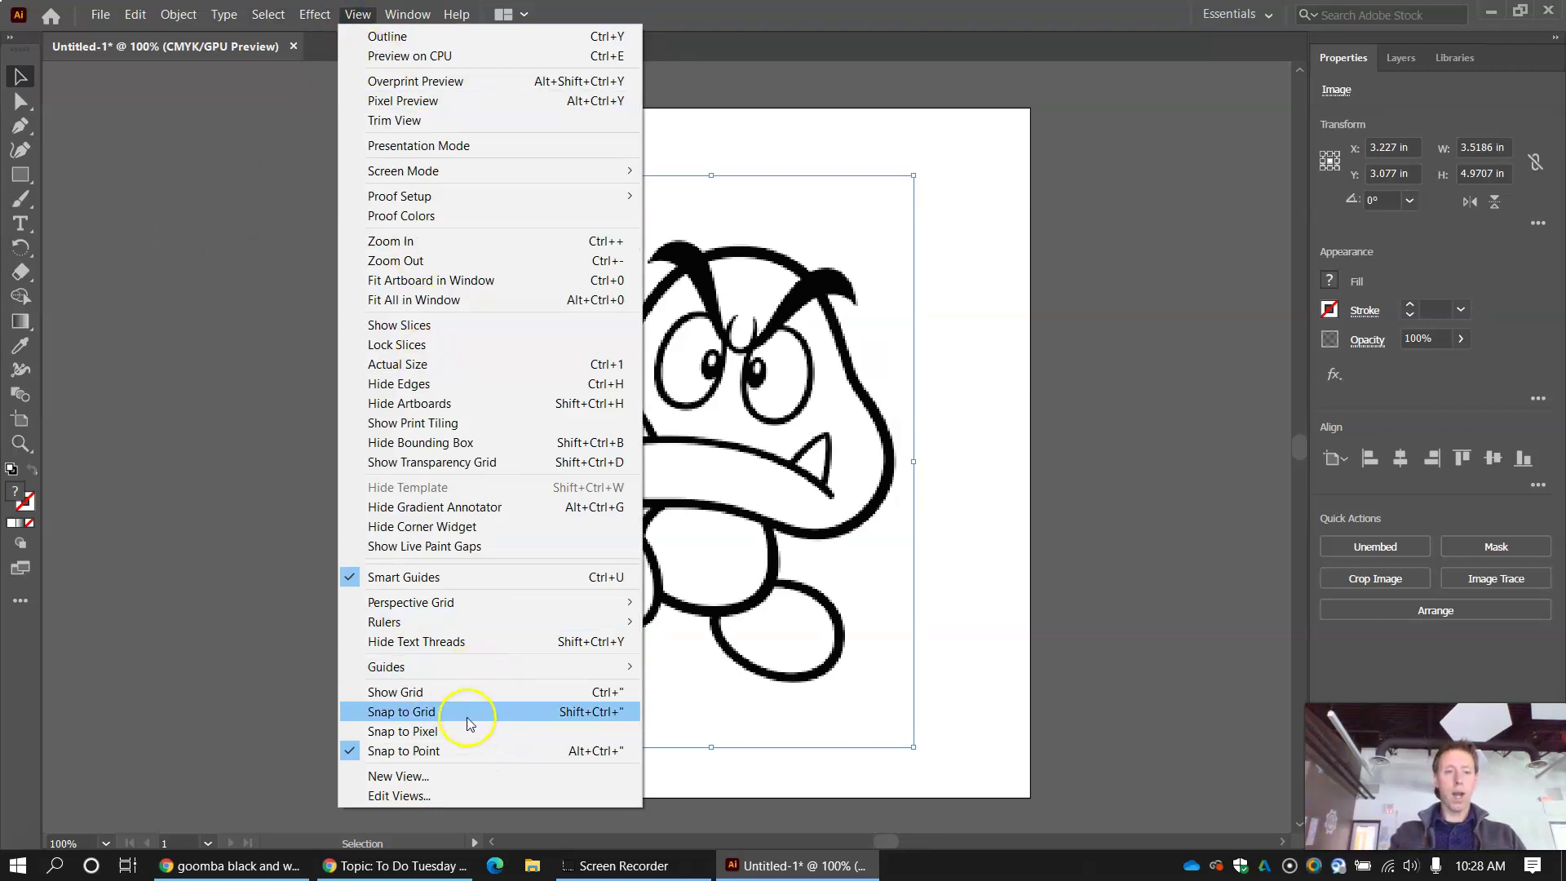
{"action": "left_click", "coordinate": [399, 692]}
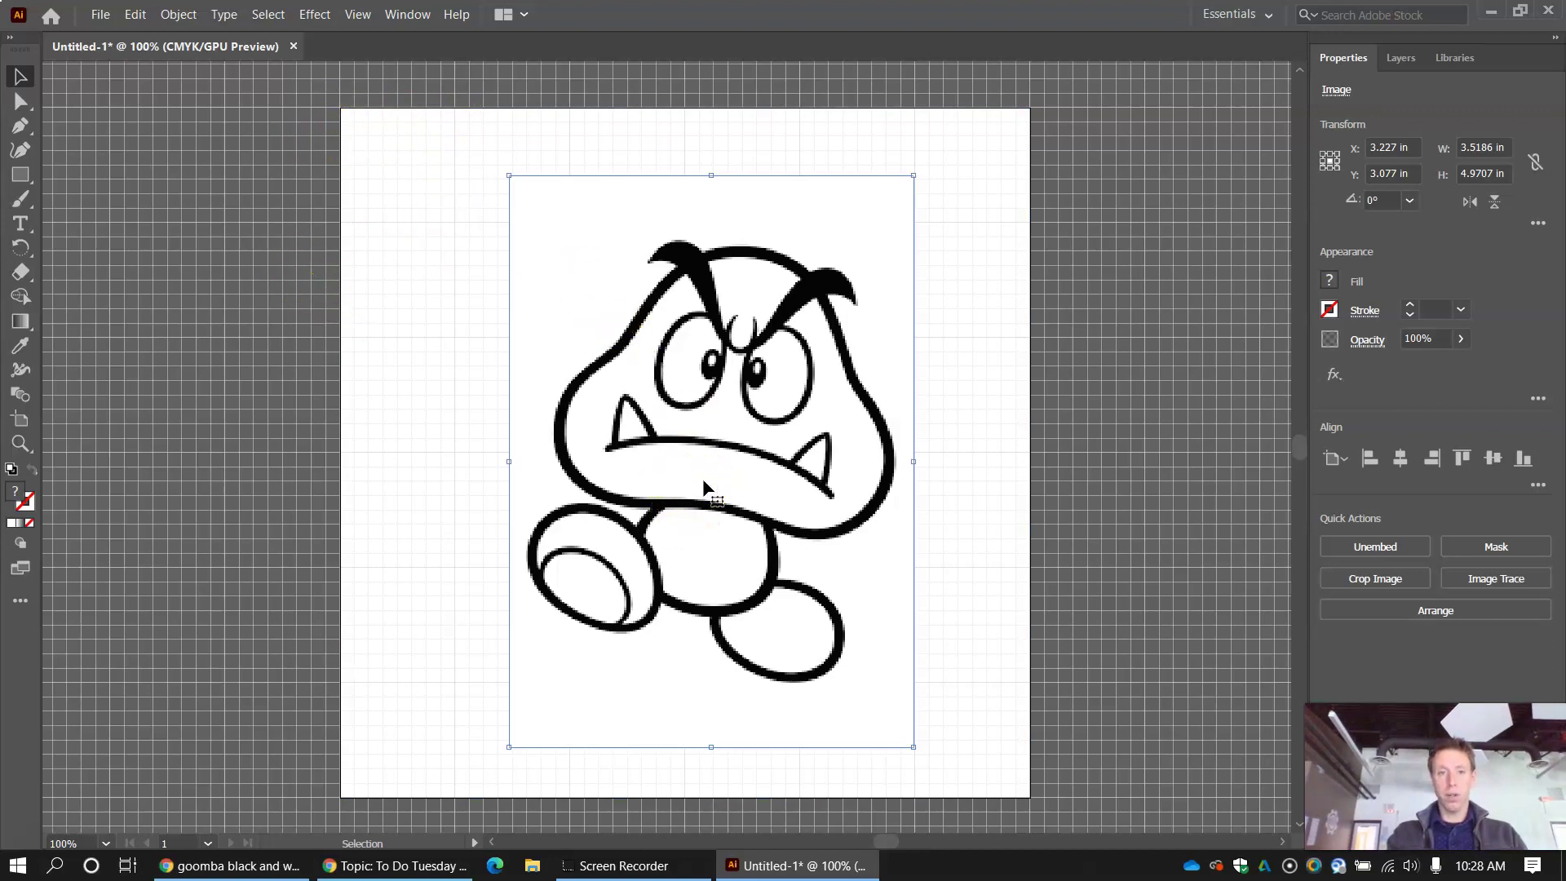
{"action": "key", "text": "Left"}
{"action": "key", "text": "Left"}
{"action": "key", "text": "Left"}
{"action": "key", "text": "Left"}
{"action": "key", "text": "Left"}
{"action": "key", "text": "Left"}
{"action": "key", "text": "Left"}
{"action": "key", "text": "Left"}
{"action": "key", "text": "Left"}
{"action": "key", "text": "Left"}
{"action": "key", "text": "Left"}
{"action": "key", "text": "Left"}
{"action": "key", "text": "Left"}
{"action": "key", "text": "Left"}
{"action": "key", "text": "Left"}
{"action": "key", "text": "Left"}
{"action": "key", "text": "Left"}
{"action": "key", "text": "Left"}
{"action": "key", "text": "Left"}
{"action": "key", "text": "Left"}
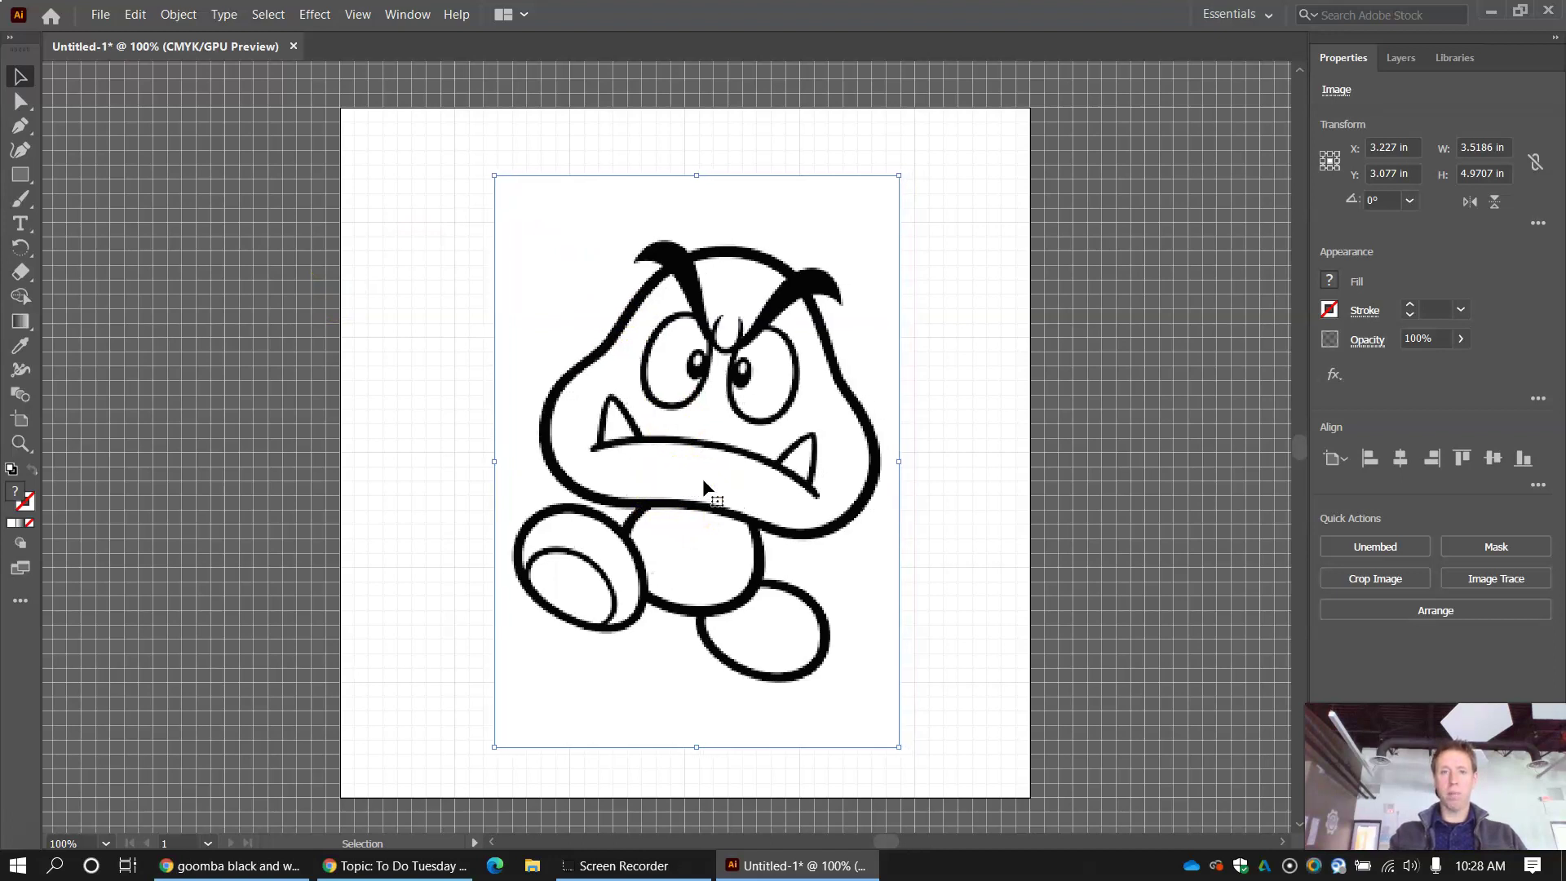
{"action": "key", "text": "Left"}
{"action": "key", "text": "Left"}
{"action": "key", "text": "Left"}
{"action": "key", "text": "Left"}
{"action": "key", "text": "Left"}
{"action": "key", "text": "Left"}
{"action": "key", "text": "Left"}
{"action": "key", "text": "Left"}
{"action": "key", "text": "Left"}
{"action": "key", "text": "Left"}
{"action": "key", "text": "Left"}
{"action": "key", "text": "Left"}
{"action": "key", "text": "Left"}
{"action": "key", "text": "Left"}
{"action": "key", "text": "Left"}
{"action": "key", "text": "Left"}
{"action": "key", "text": "Left"}
{"action": "key", "text": "Left"}
{"action": "key", "text": "Left"}
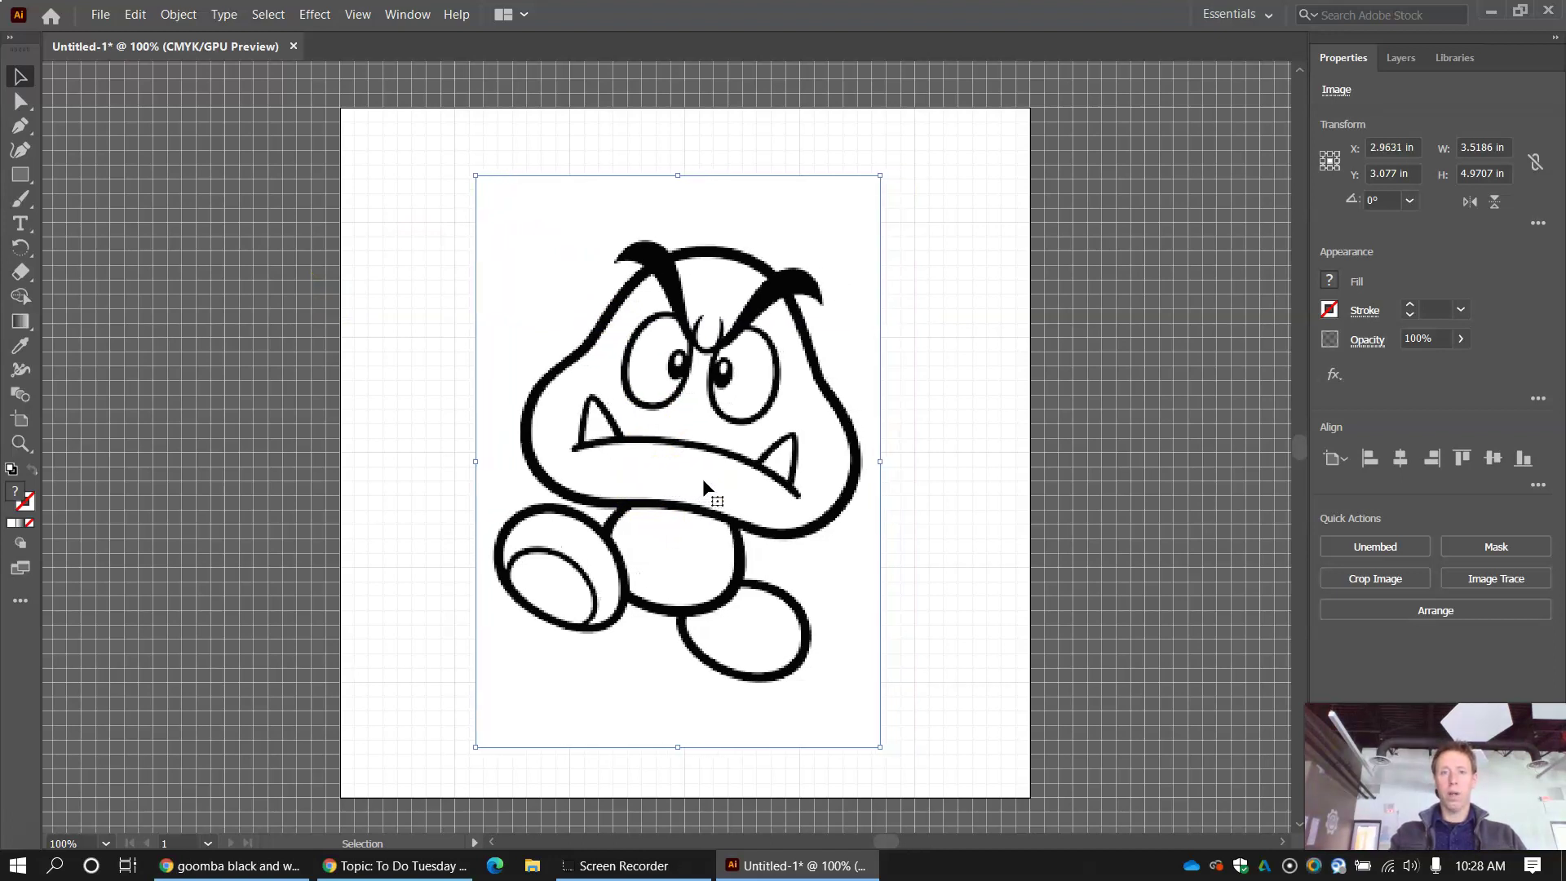
{"action": "key", "text": "Right"}
{"action": "key", "text": "Right"}
{"action": "key", "text": "Right"}
{"action": "key", "text": "Right"}
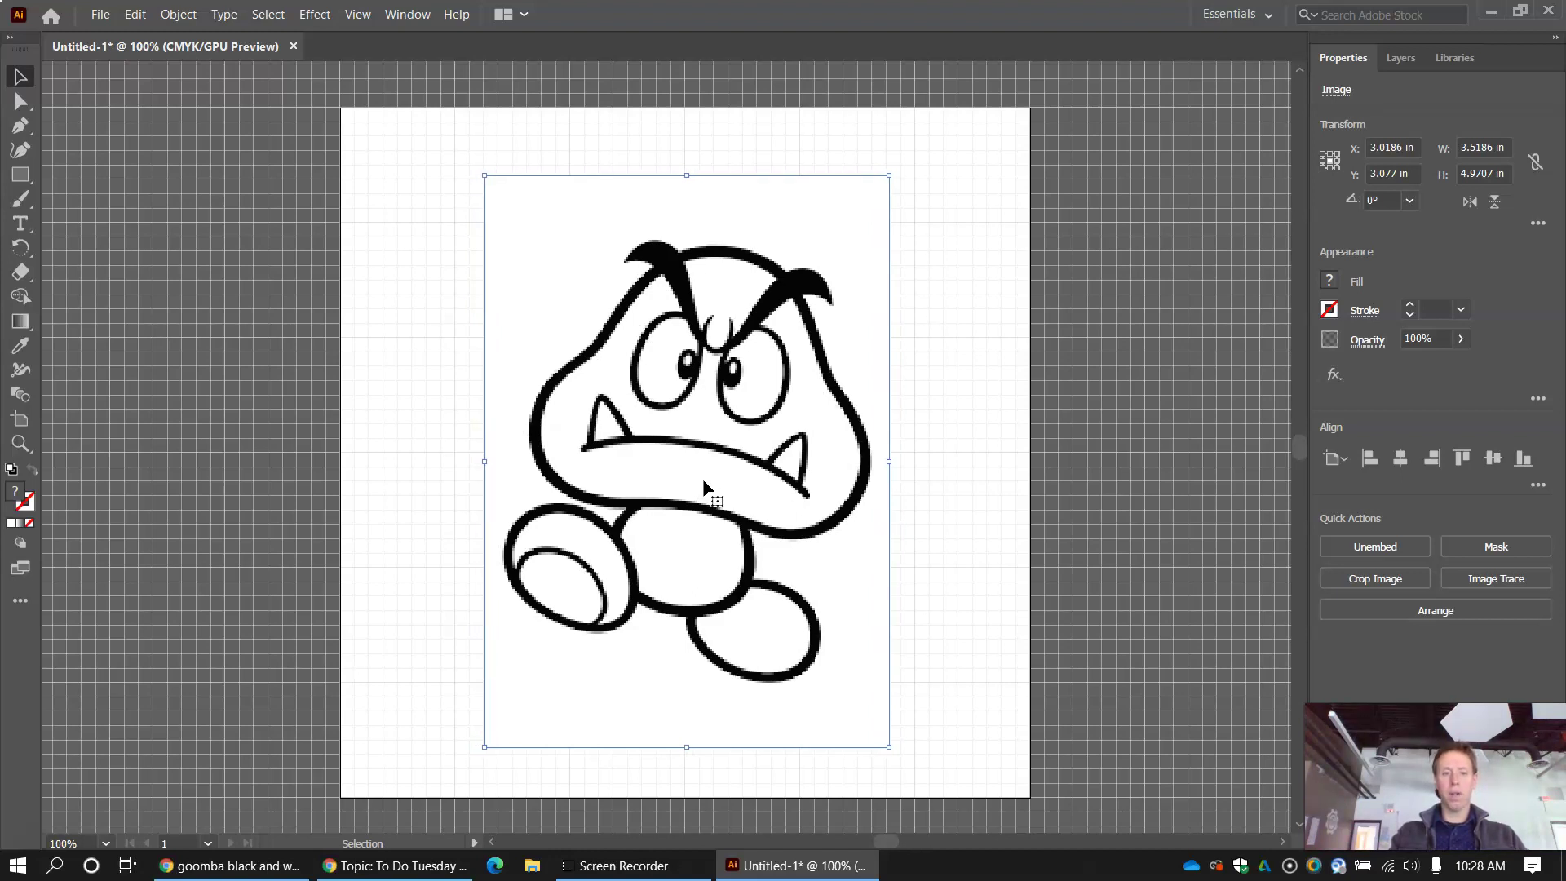
- Nudge the Goomba image vertically to about Y 3.01 in to centre it on the artboard, leaving it deselected
{"action": "key", "text": "Up"}
{"action": "key", "text": "Up"}
{"action": "key", "text": "Up"}
{"action": "key", "text": "Up"}
{"action": "key", "text": "Up"}
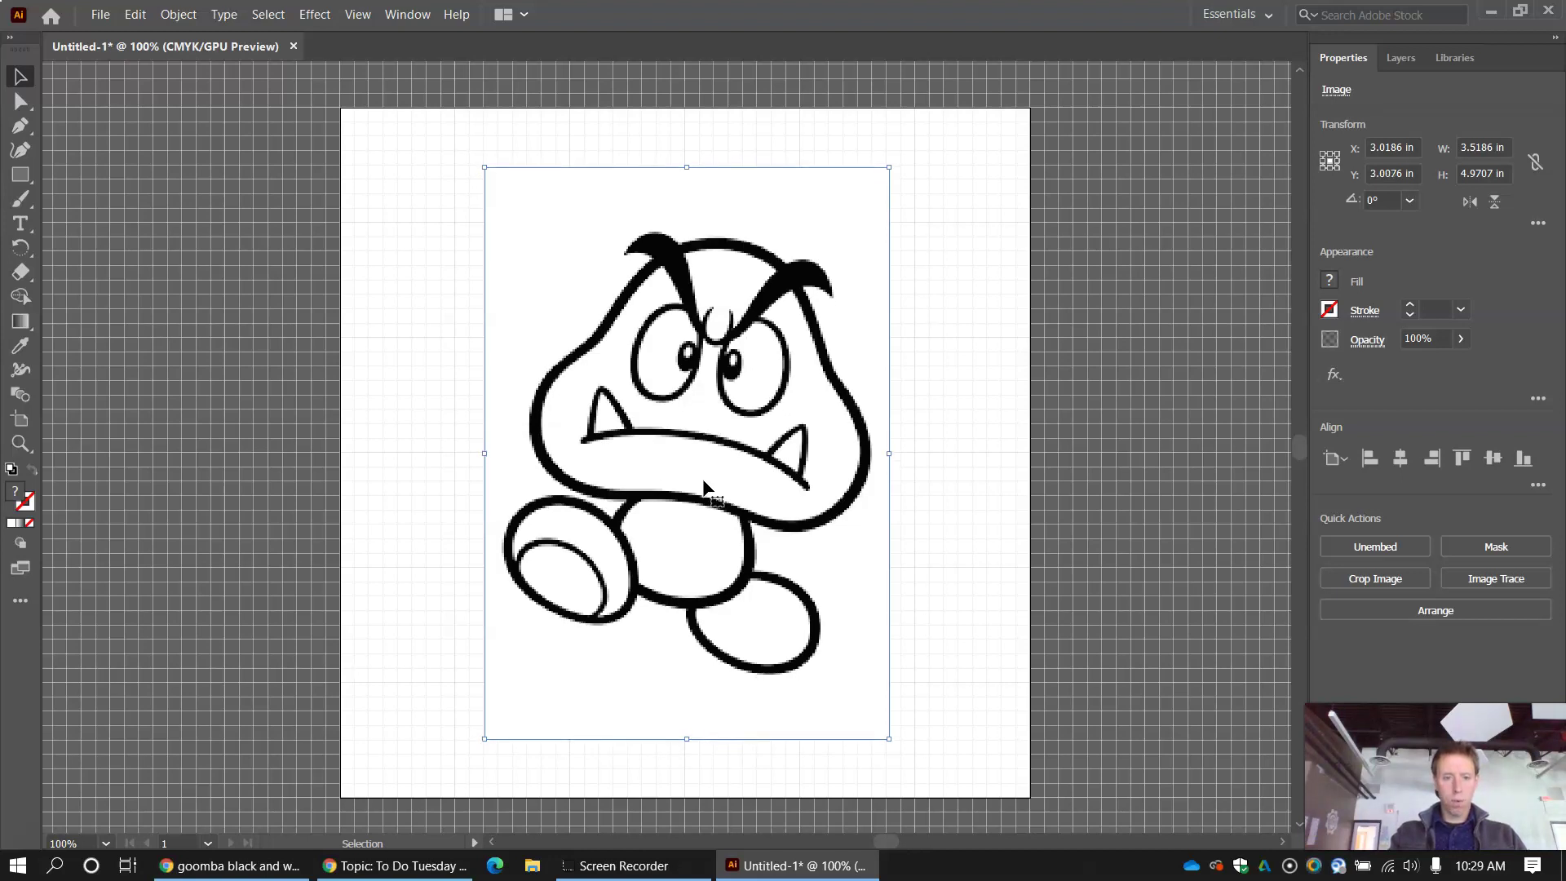
{"action": "key", "text": "Up"}
{"action": "key", "text": "Down"}
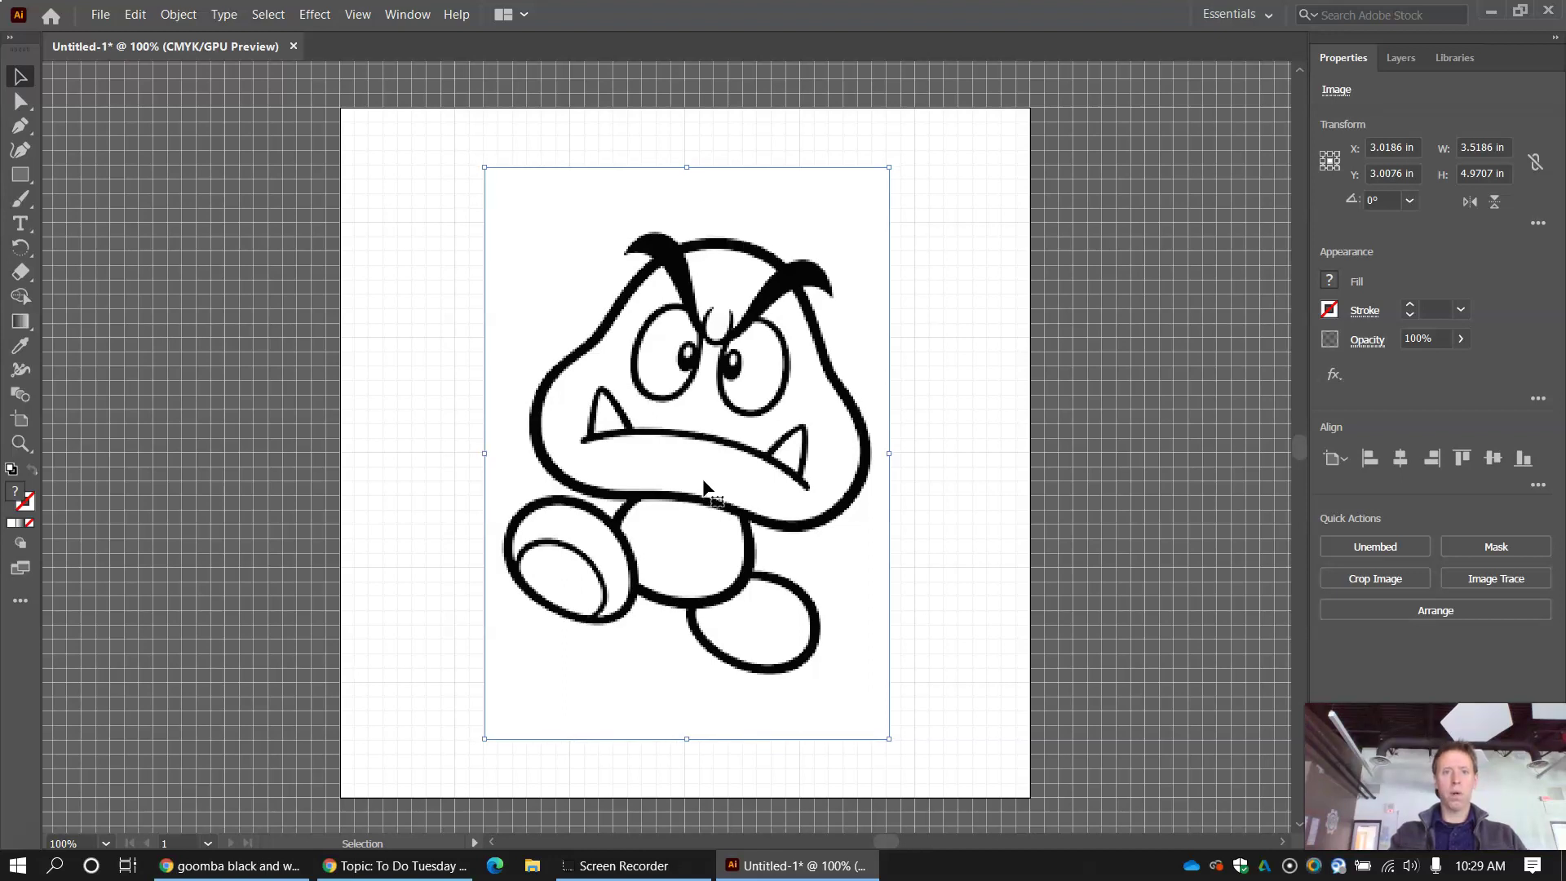
{"action": "left_click", "coordinate": [425, 334]}
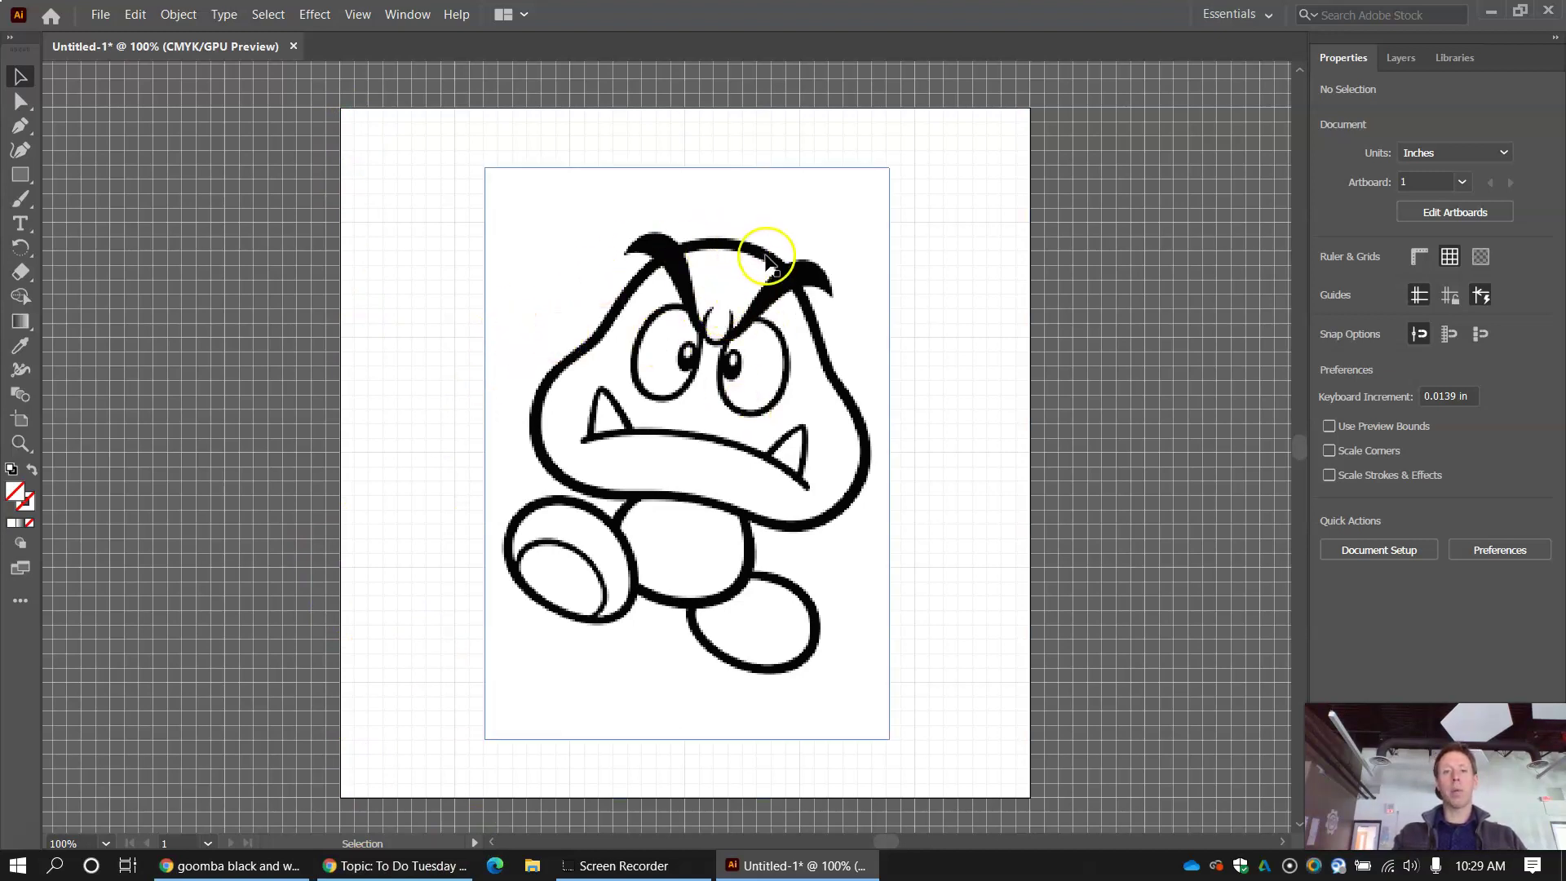
- Try the Goomba image at other positions on the artboard, ending at about X 2.92 in, Y 2.71 in
{"action": "left_click_drag", "start_coordinate": [743, 542], "coordinate": [651, 530]}
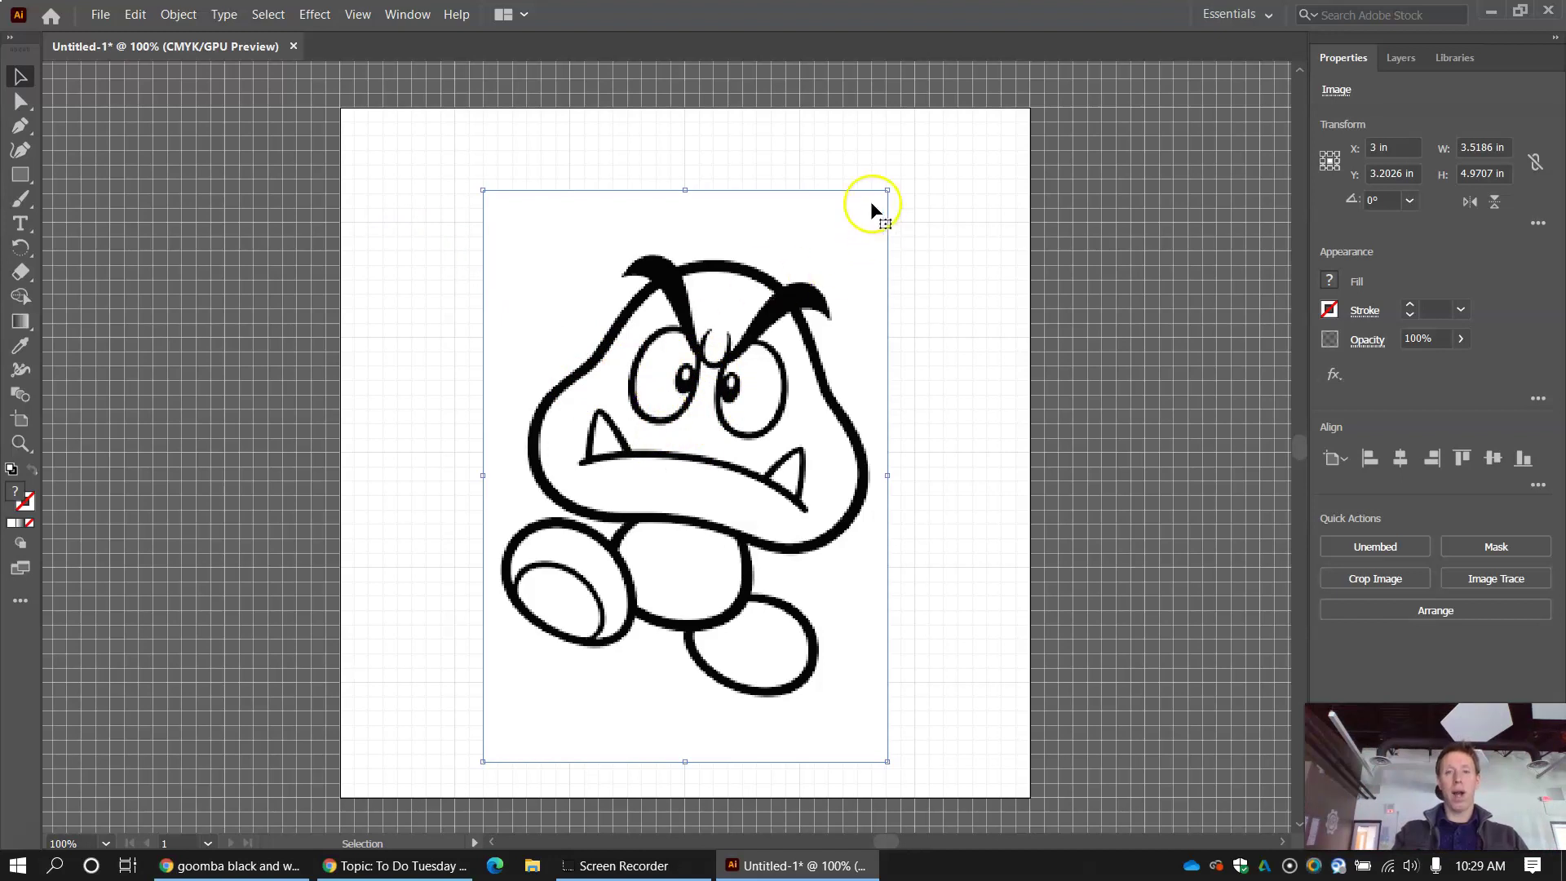
{"action": "left_click_drag", "start_coordinate": [720, 399], "coordinate": [741, 408]}
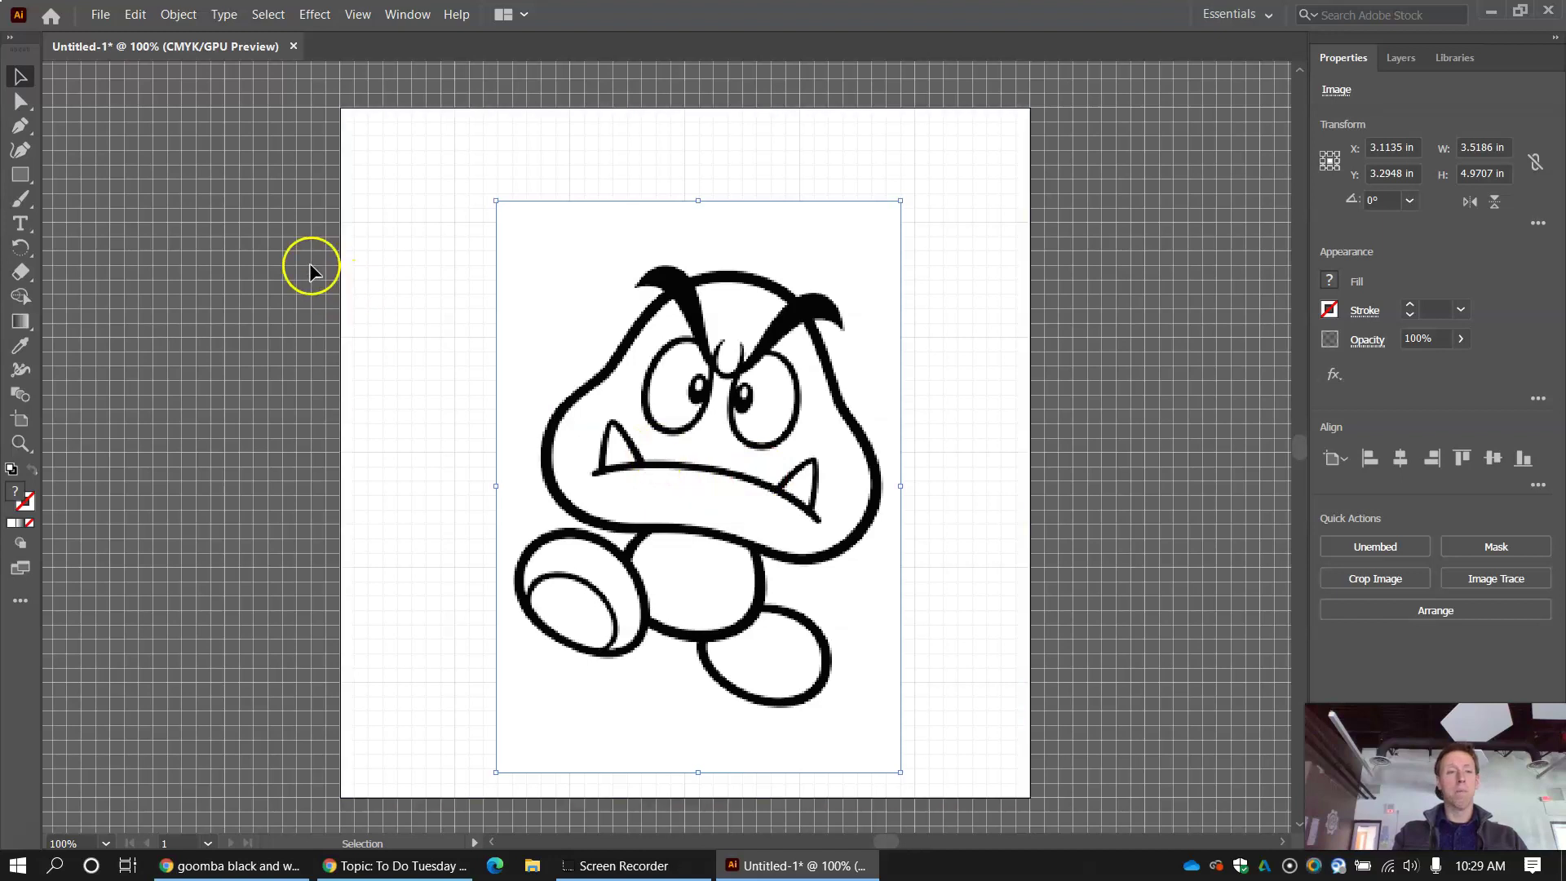
{"action": "left_click", "coordinate": [423, 297]}
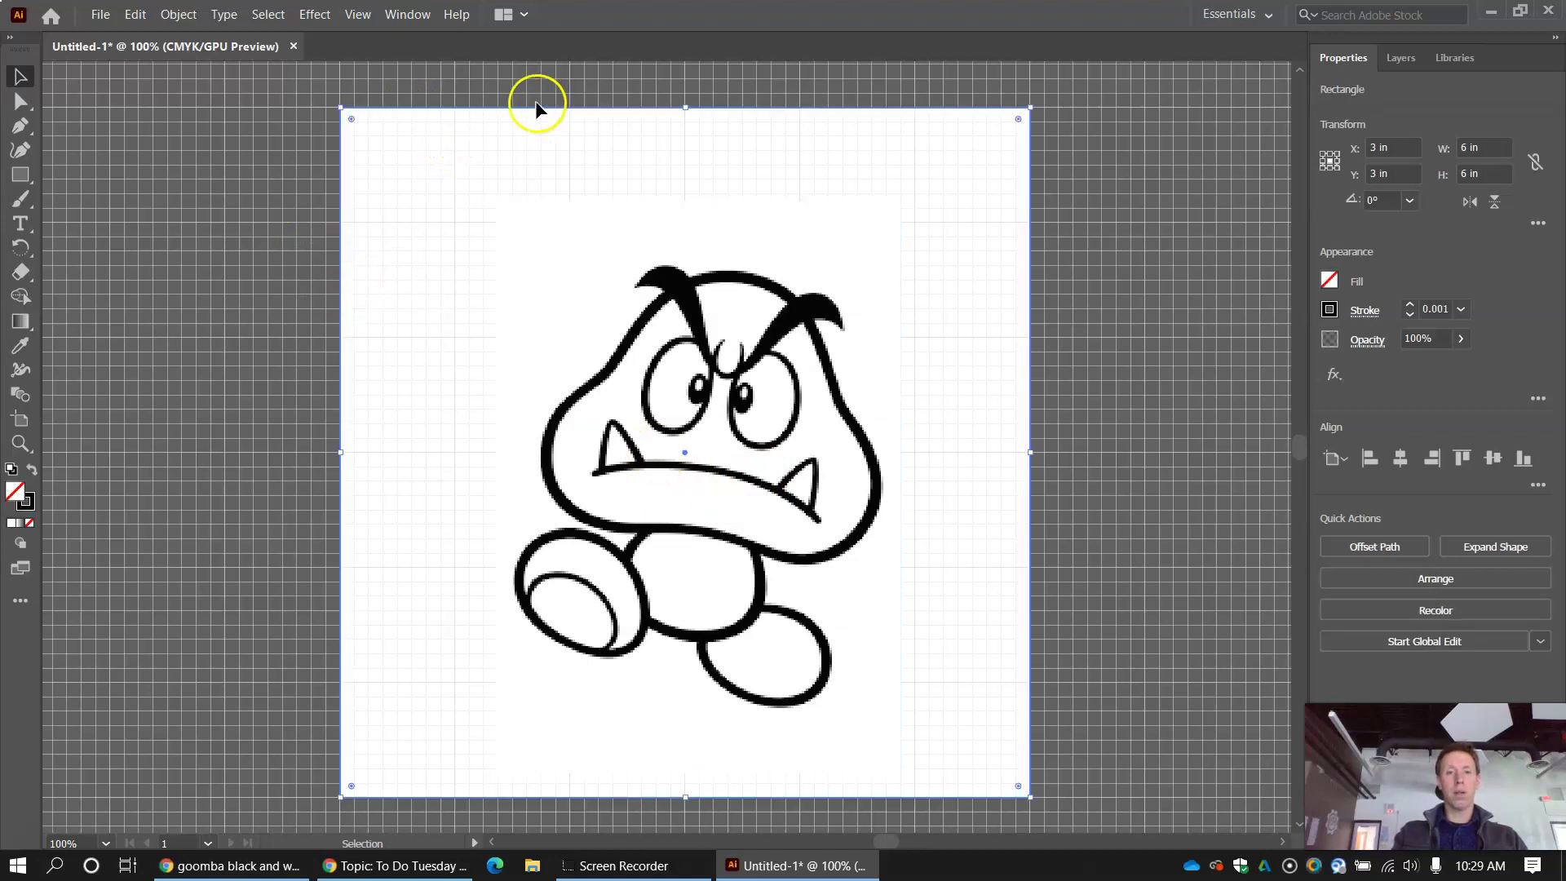
{"action": "left_click", "coordinate": [328, 272]}
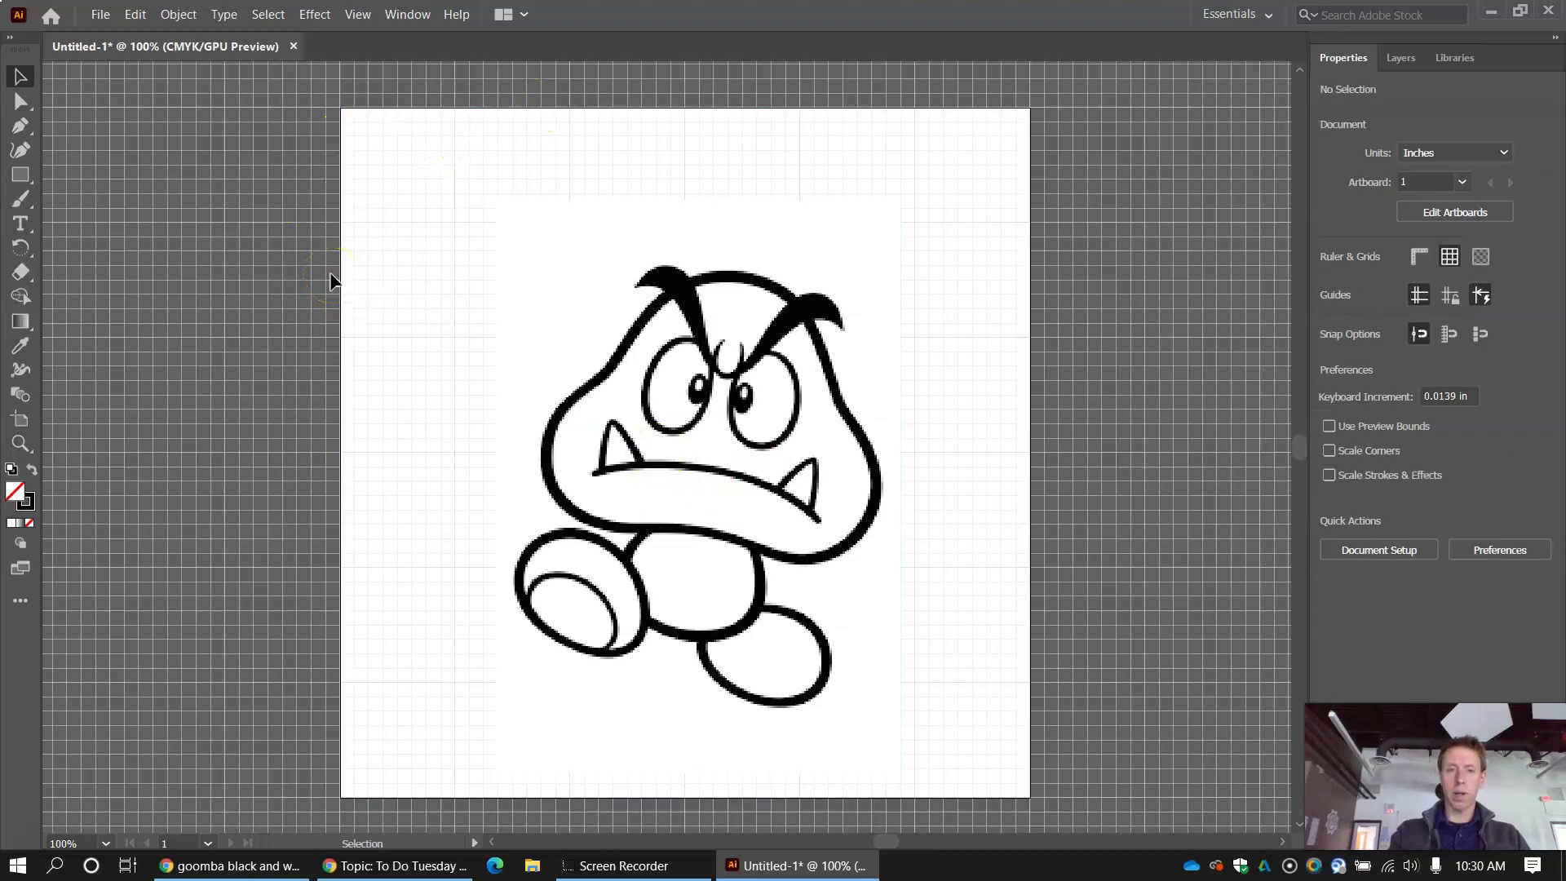
{"action": "left_click_drag", "start_coordinate": [618, 412], "coordinate": [585, 371]}
{"action": "left_click_drag", "start_coordinate": [627, 475], "coordinate": [638, 448]}
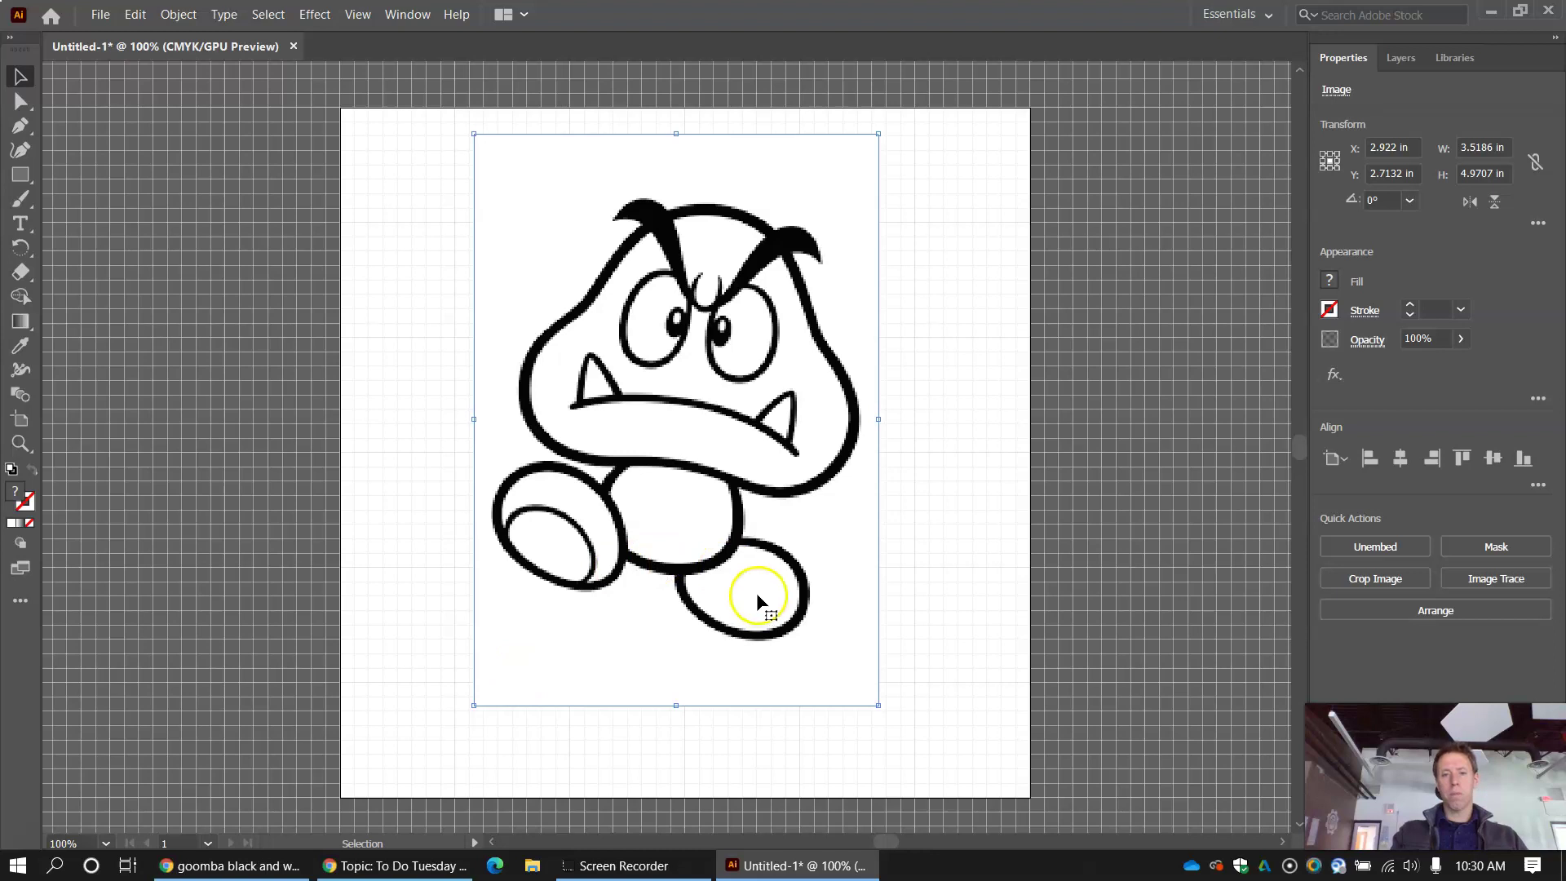
- Move the Goomba image down to X 3 in, Y about 3.73 in, near the artboard's lower edge, and deselect it
{"action": "left_click_drag", "start_coordinate": [777, 583], "coordinate": [737, 682]}
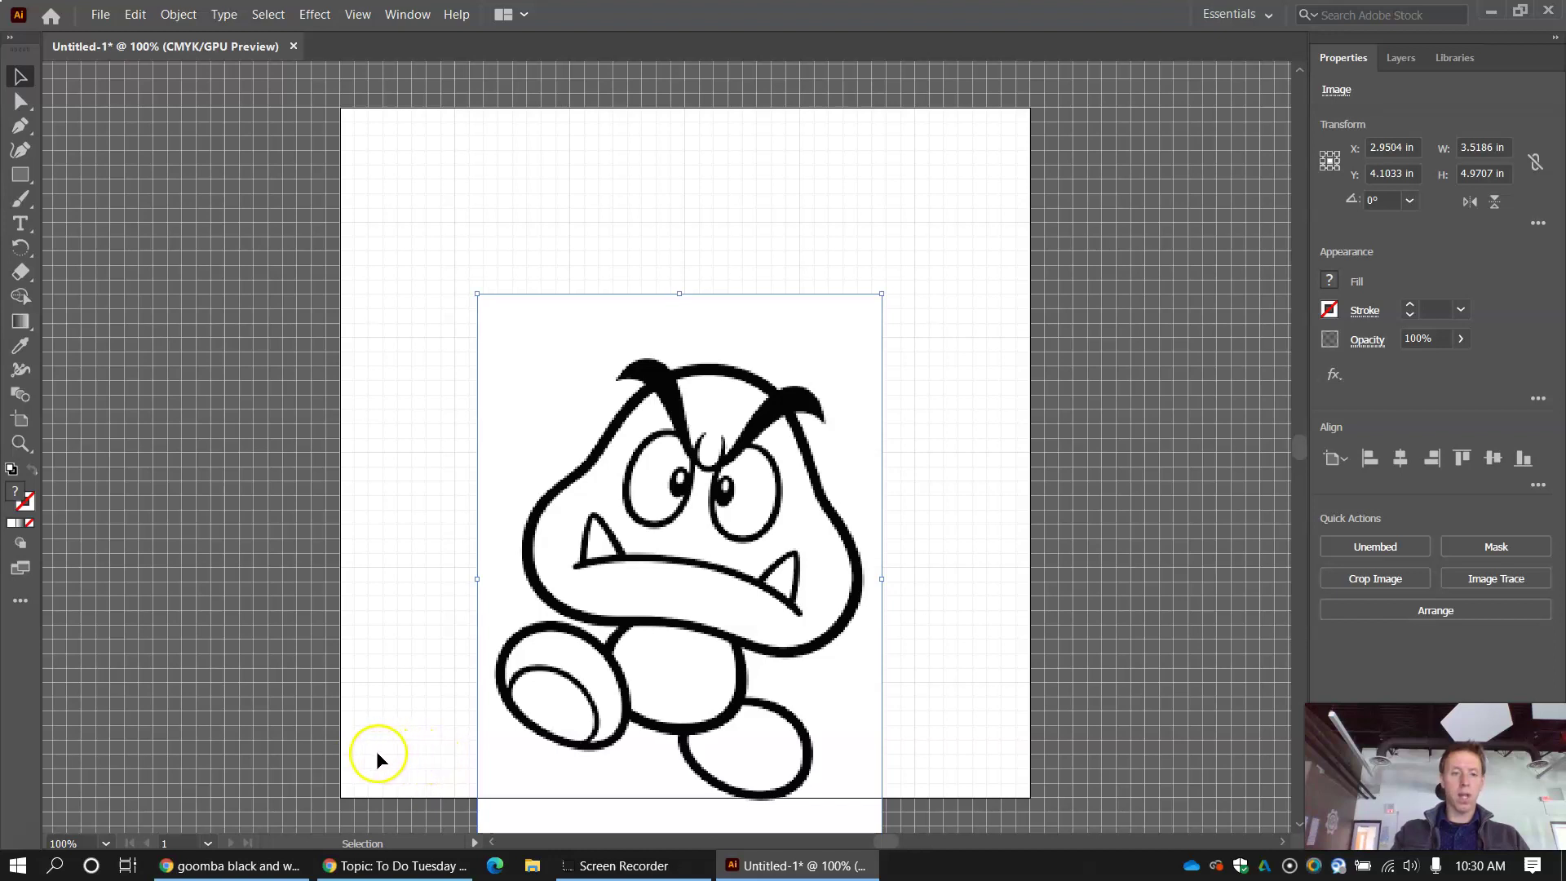
{"action": "left_click_drag", "start_coordinate": [713, 744], "coordinate": [721, 703]}
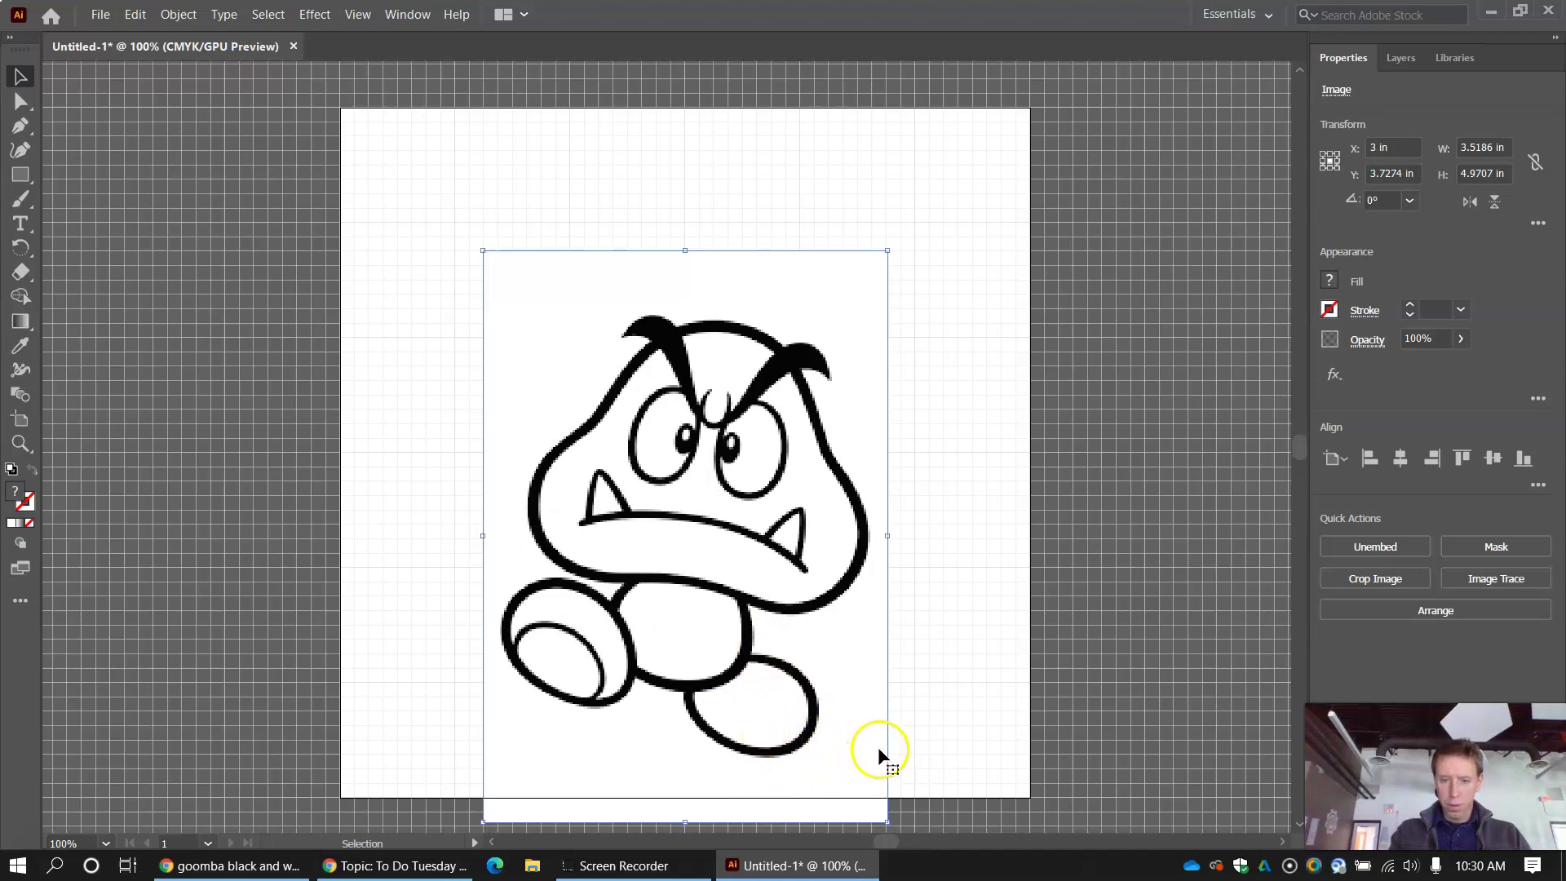
{"action": "left_click", "coordinate": [808, 612]}
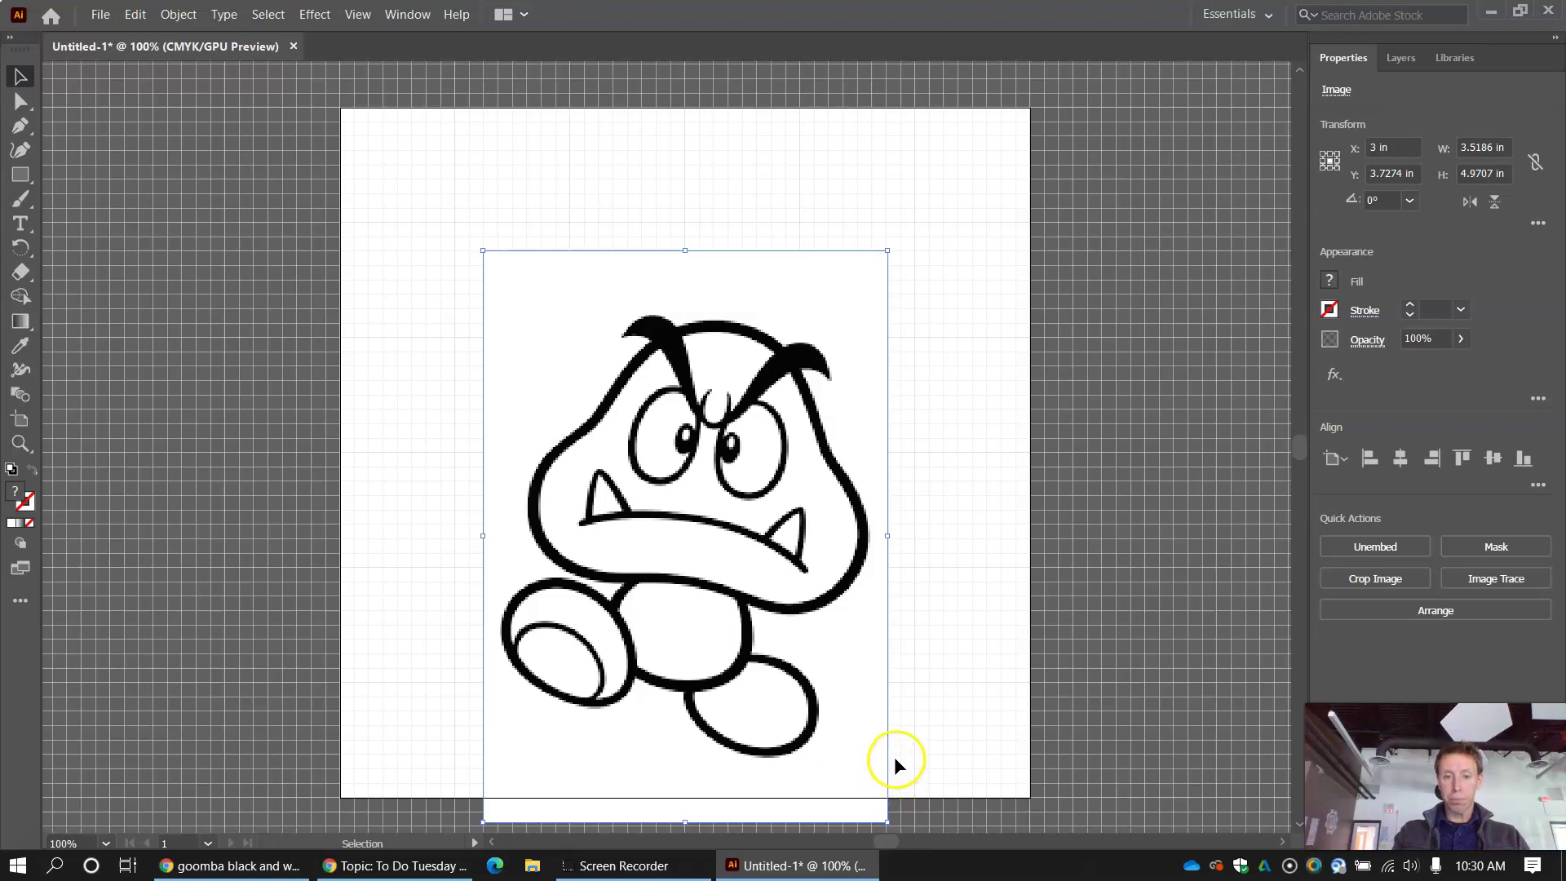
{"action": "left_click", "coordinate": [431, 528]}
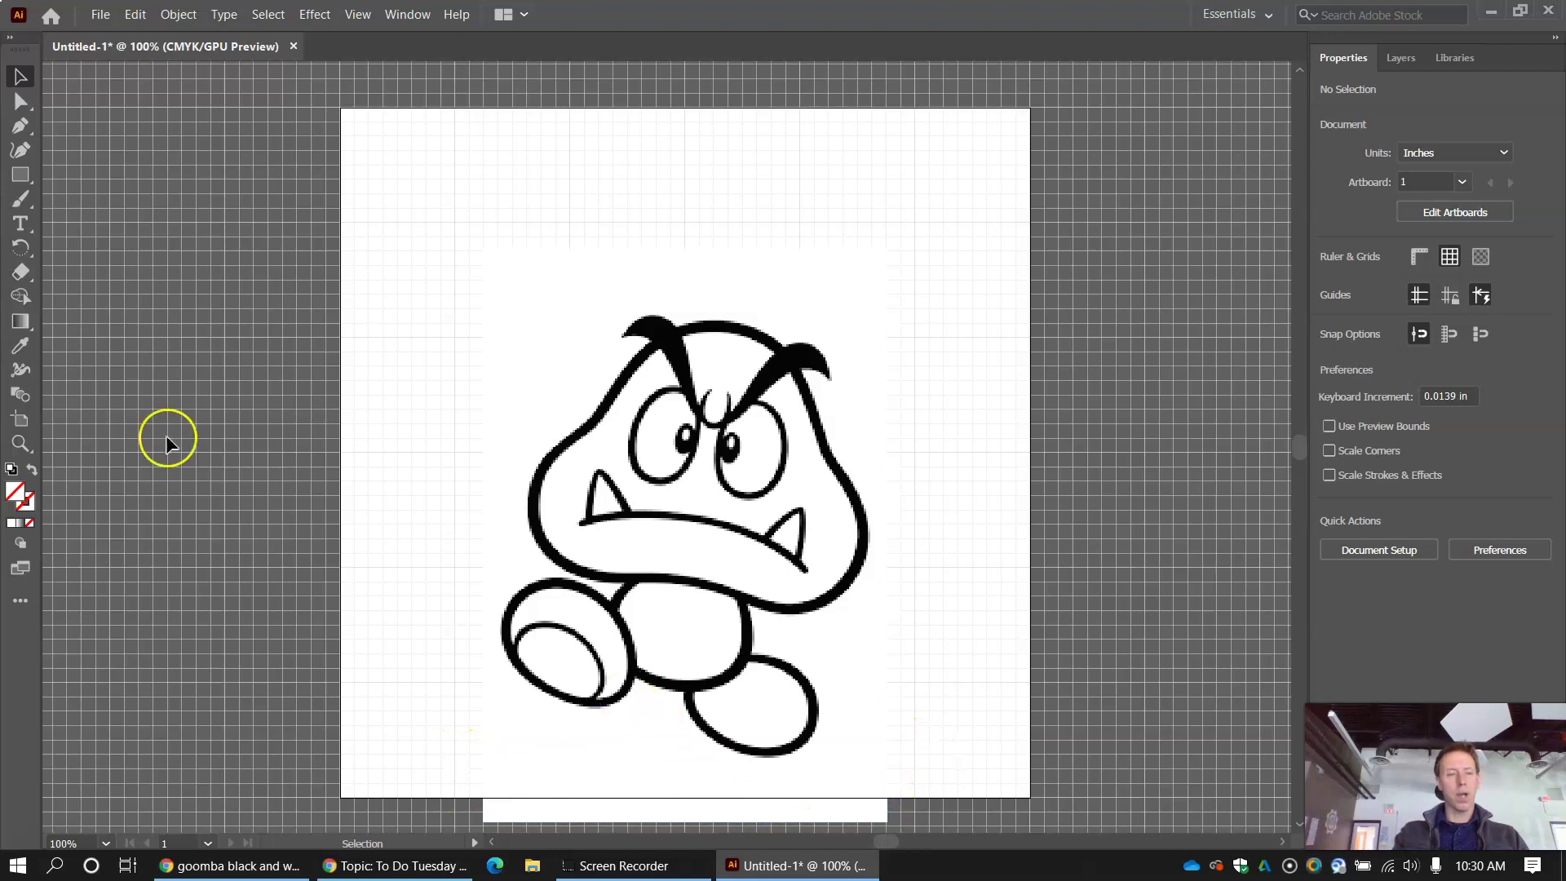
- Set up the Curvature tool with a black stroke of .001 pt weight
{"action": "left_click", "coordinate": [22, 151]}
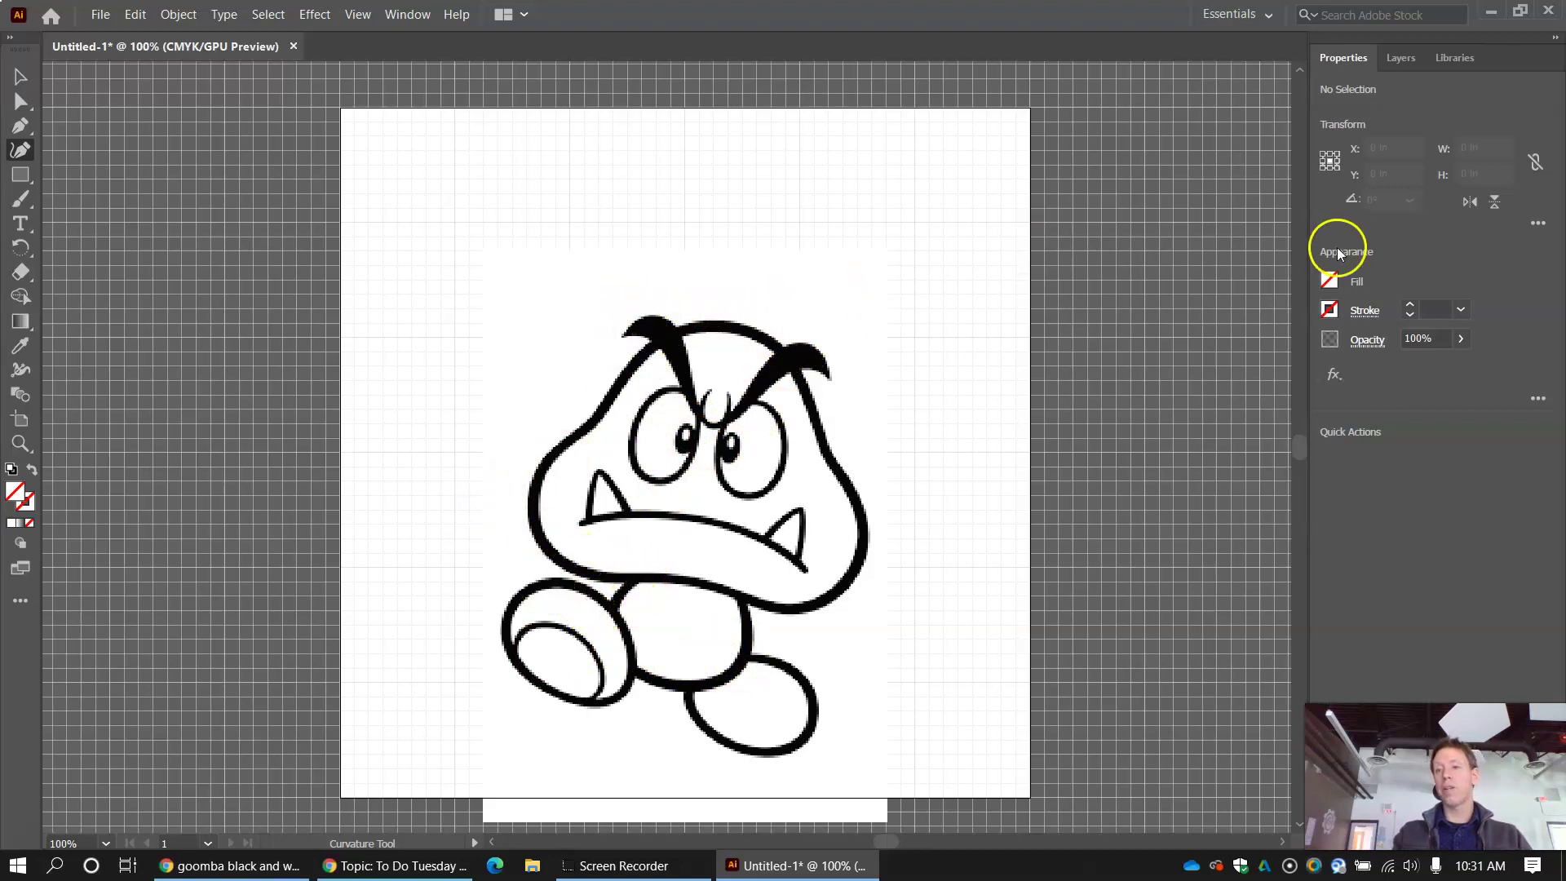
{"action": "left_click", "coordinate": [1330, 310]}
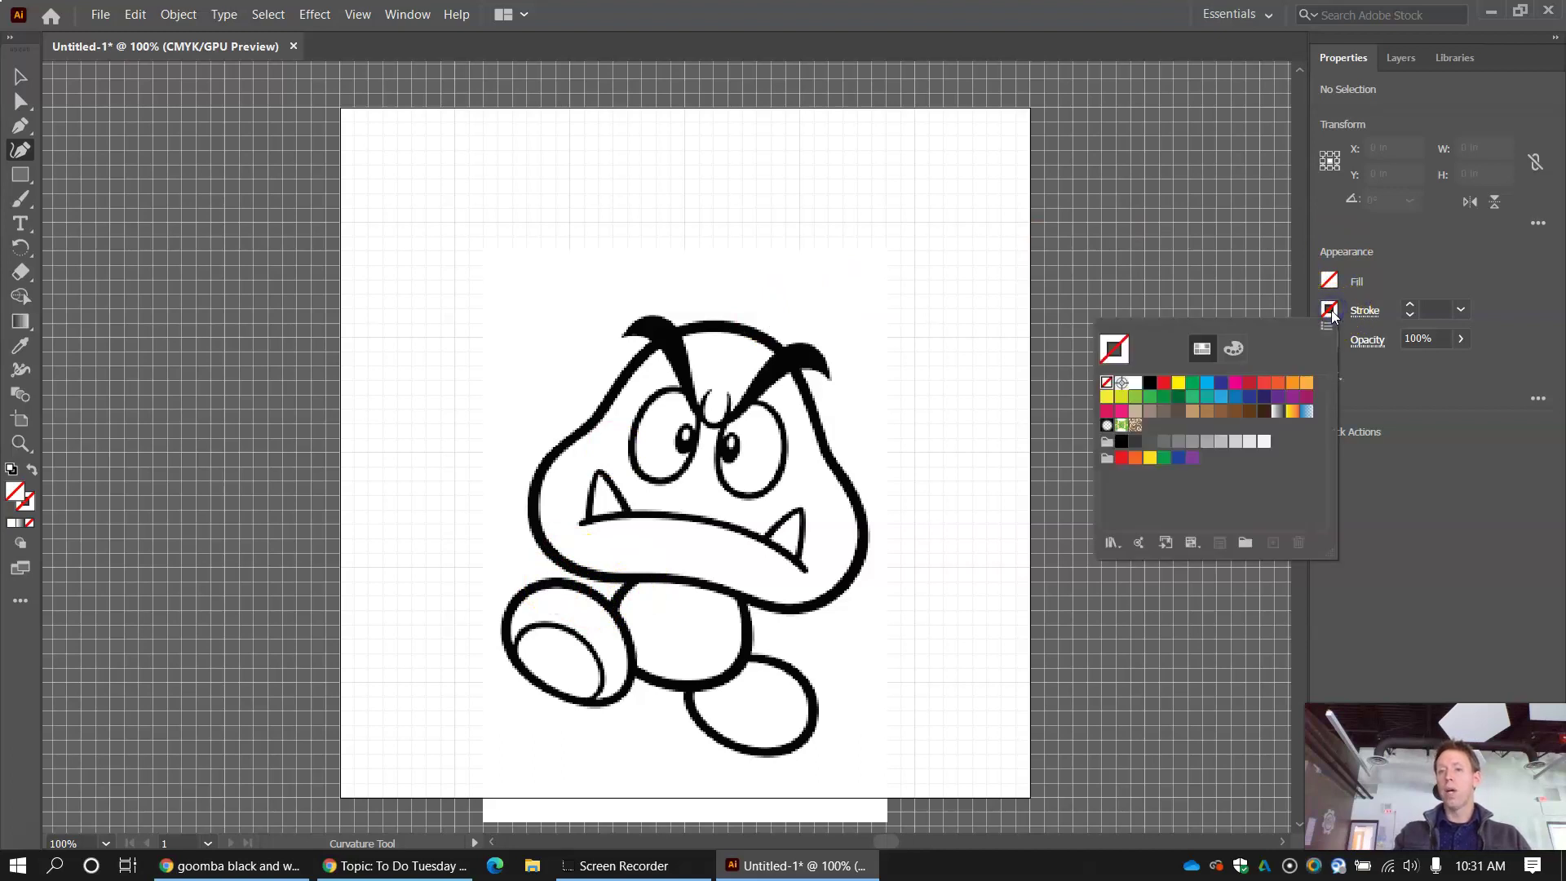
{"action": "left_click", "coordinate": [1149, 385]}
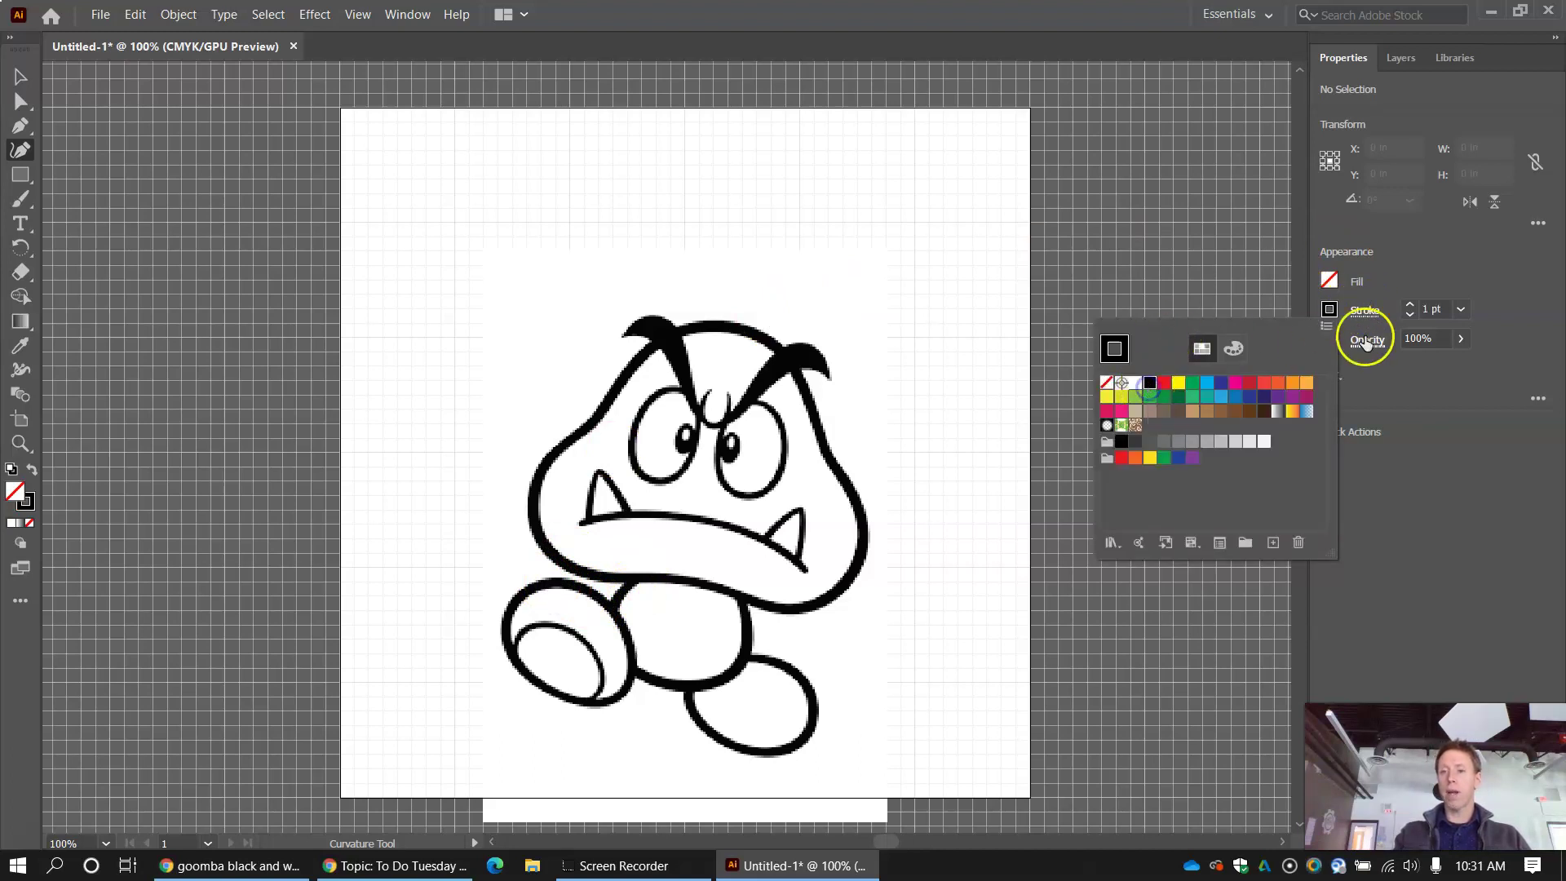
{"action": "left_click", "coordinate": [1429, 309]}
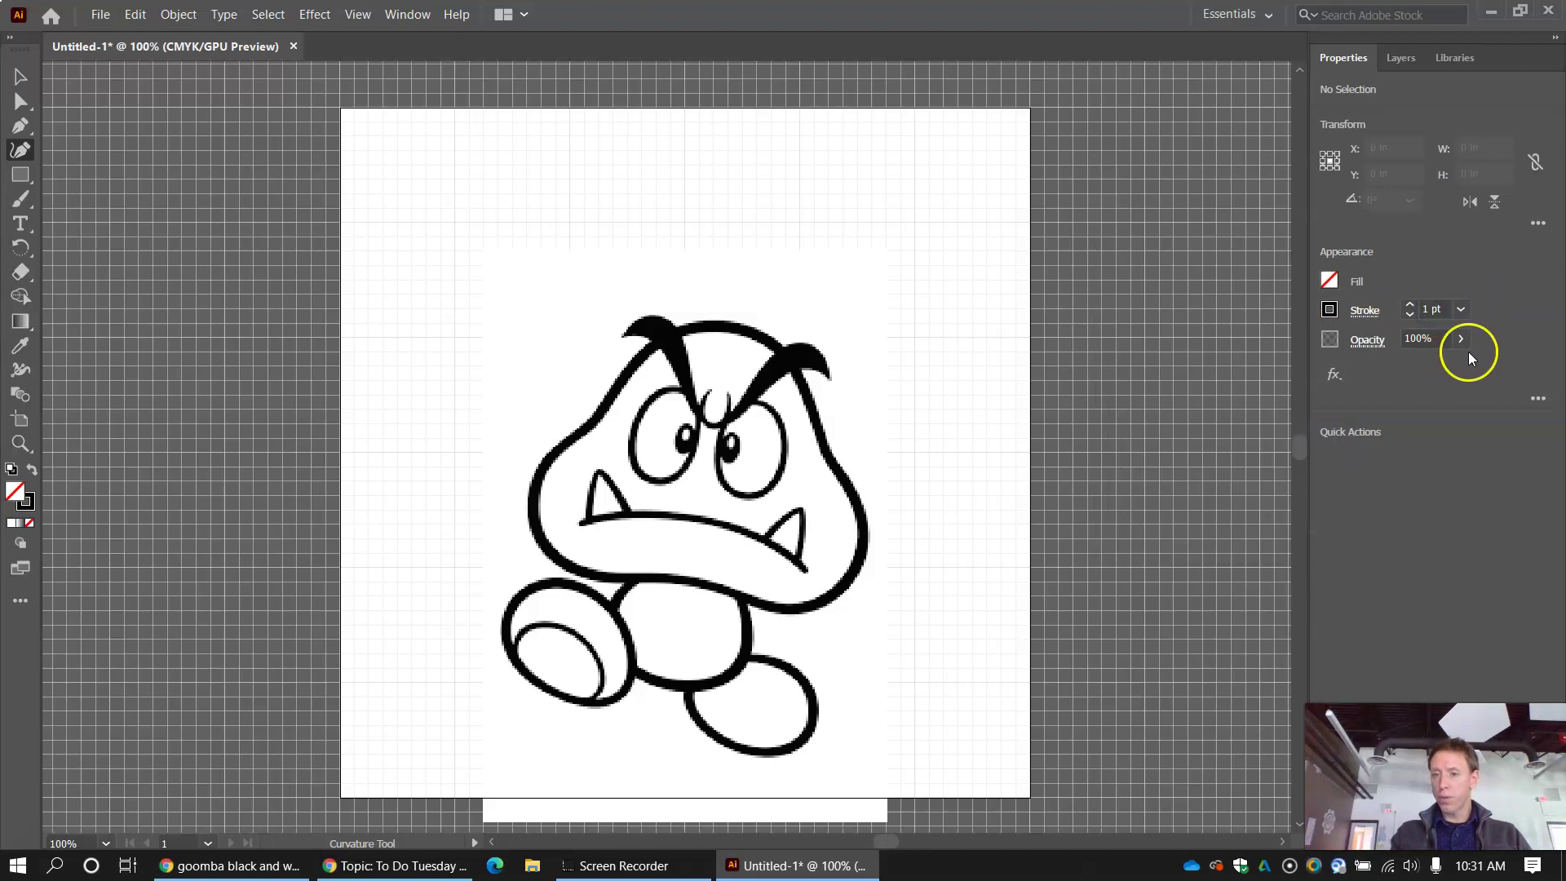
{"action": "left_click", "coordinate": [1430, 308]}
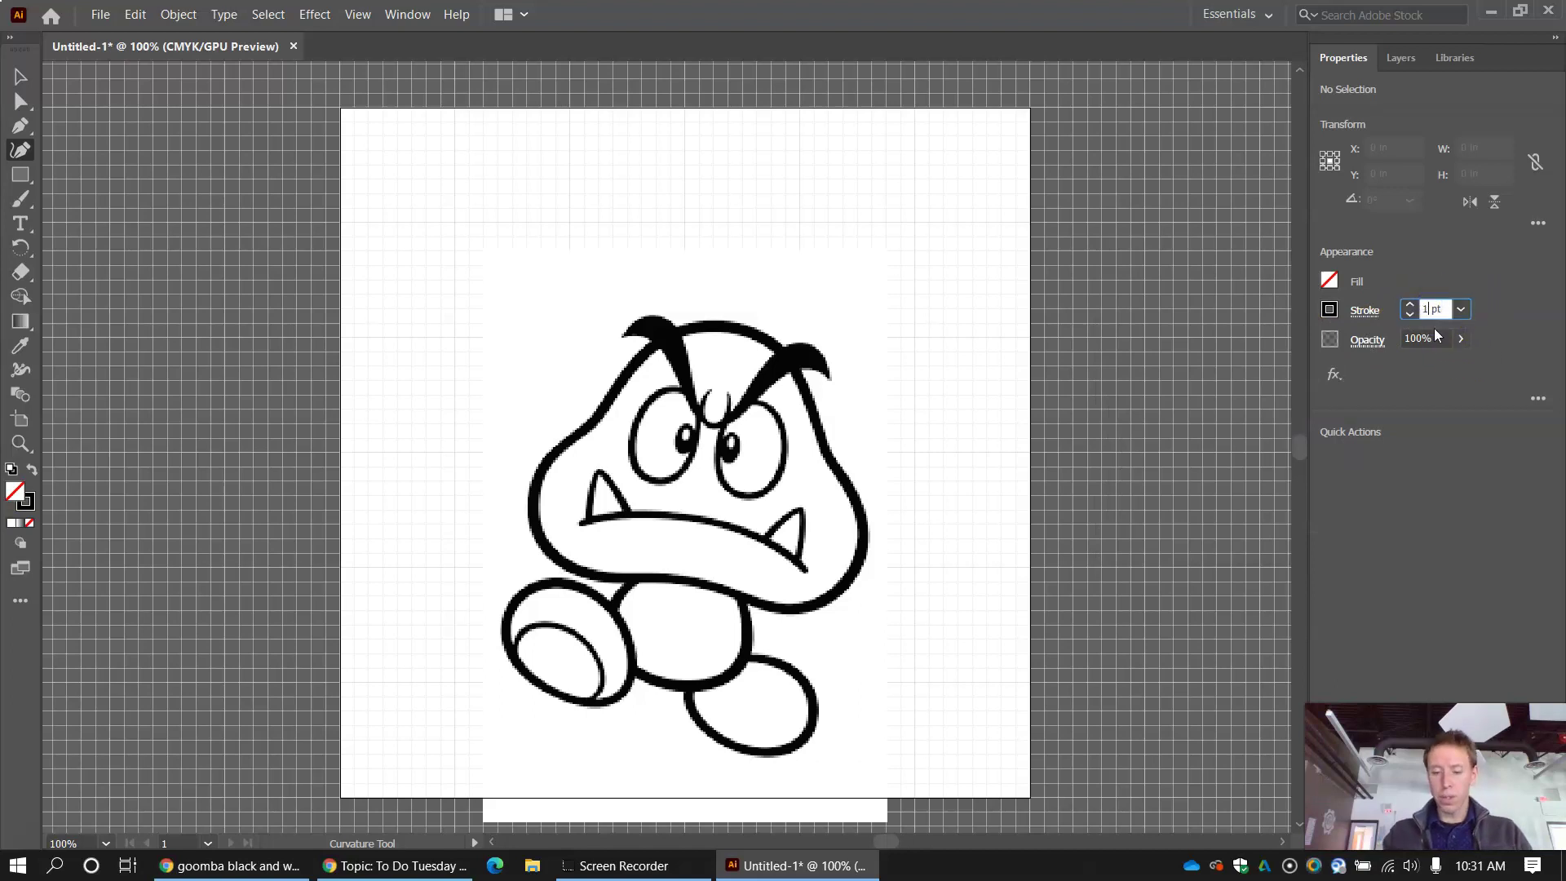
{"action": "key", "text": "Home"}
{"action": "type", "text": ".0"}
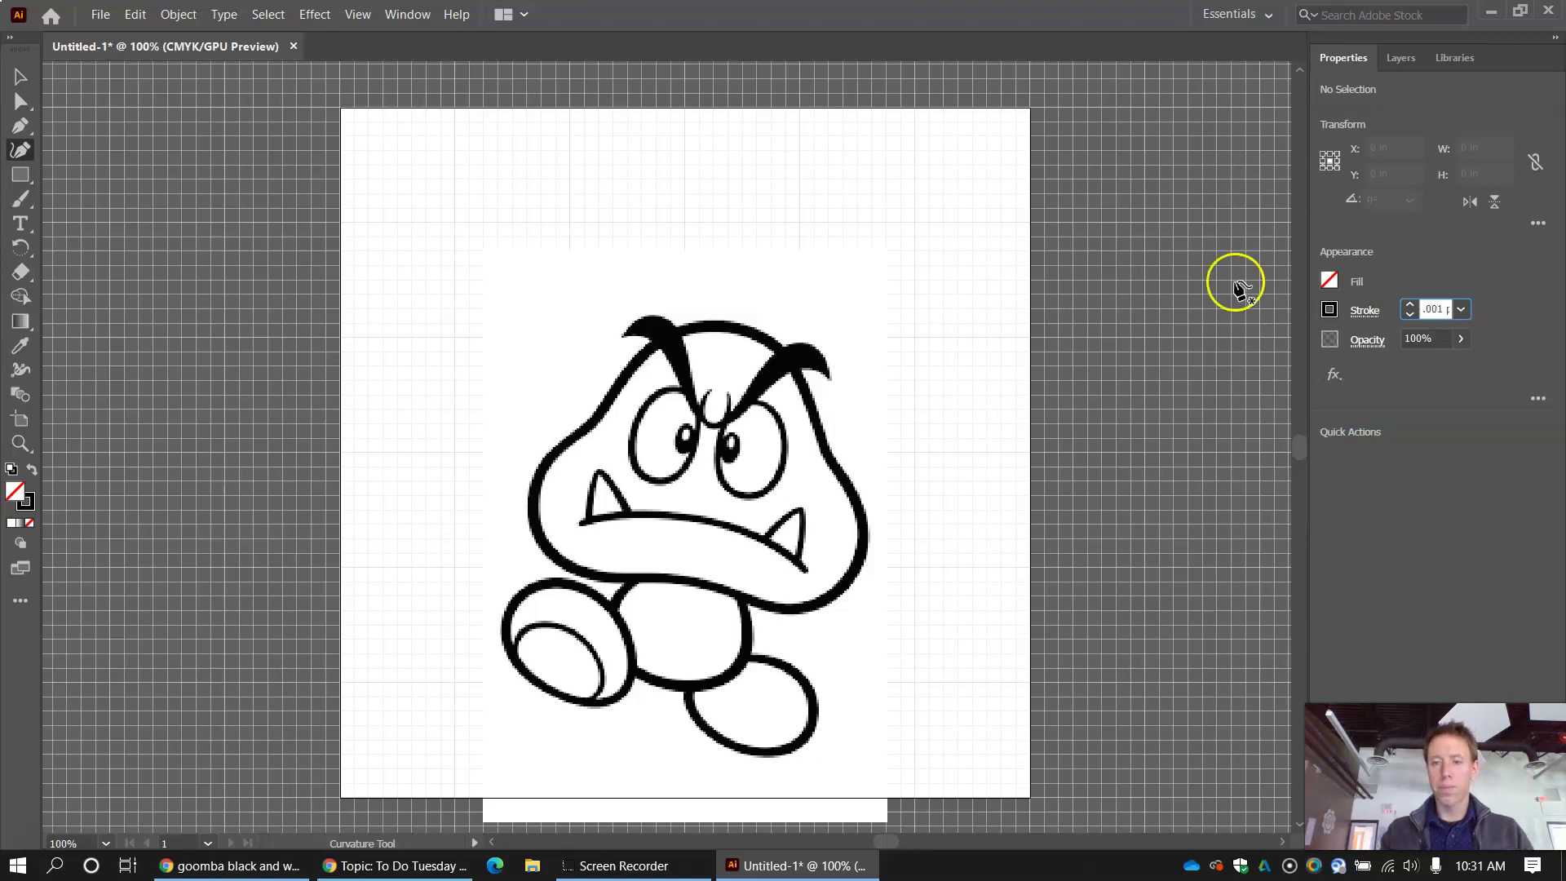
{"action": "key", "text": "Return"}
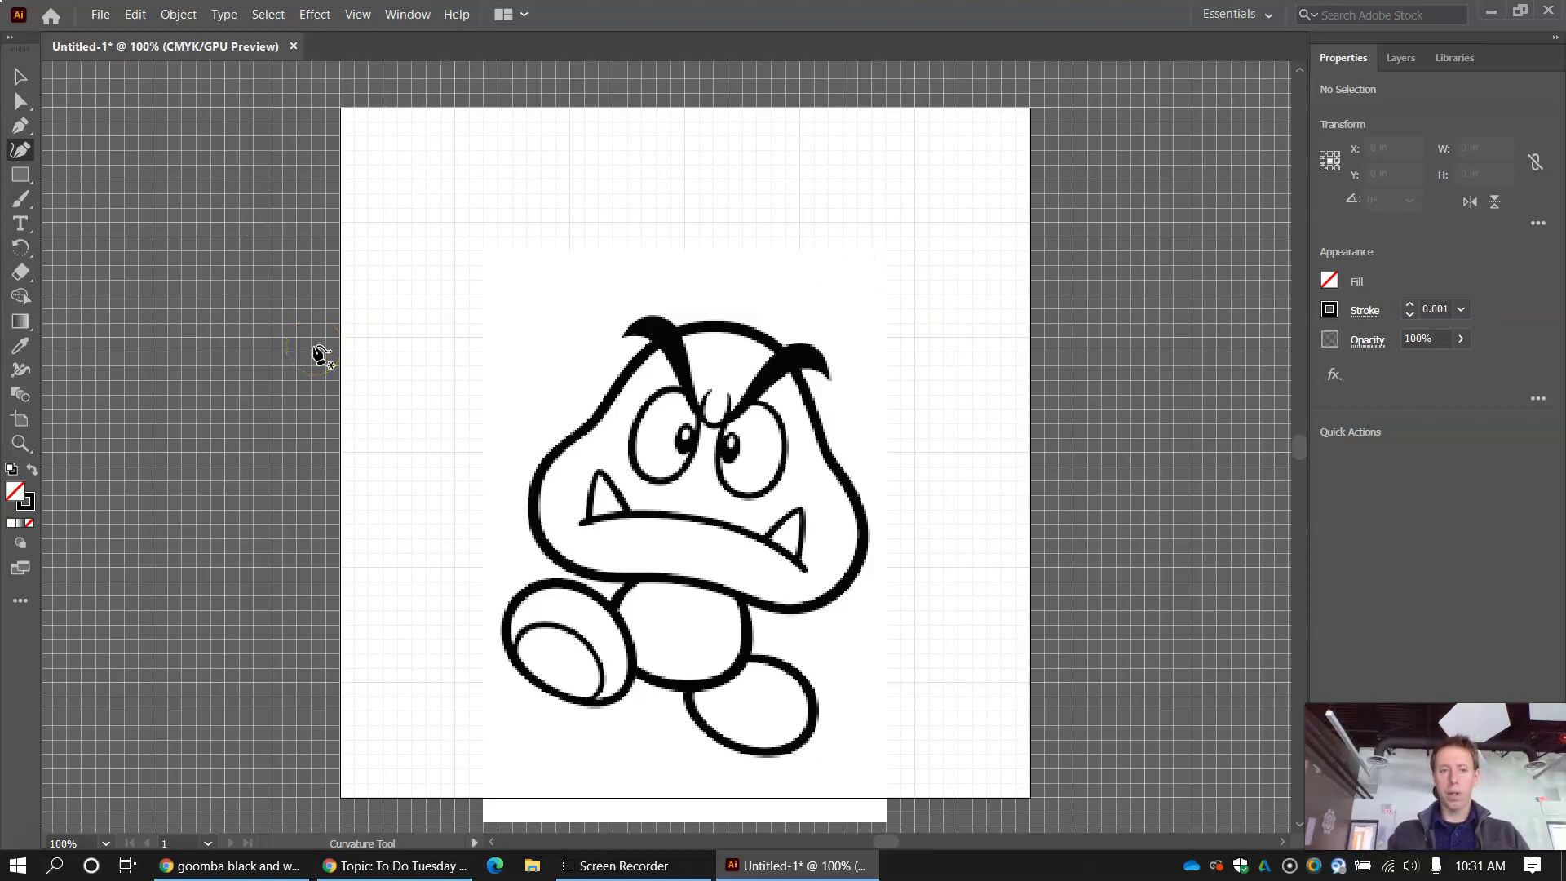
- Trace a curve from the left eyebrow over the top of the head and around the right eyebrow's outer tip
{"action": "left_click", "coordinate": [677, 325]}
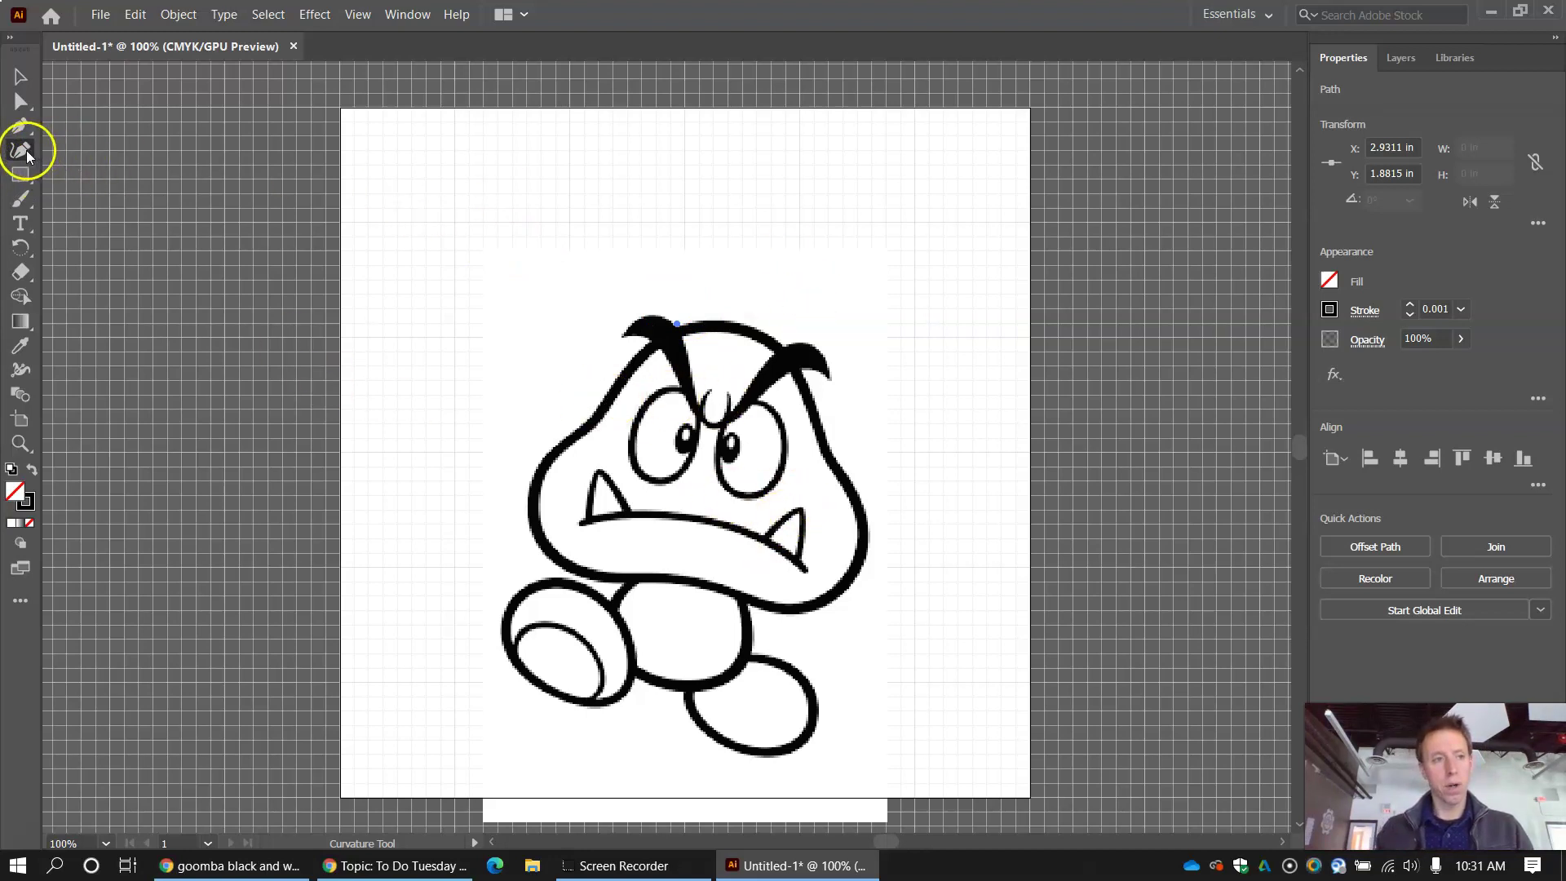
{"action": "left_click", "coordinate": [717, 317]}
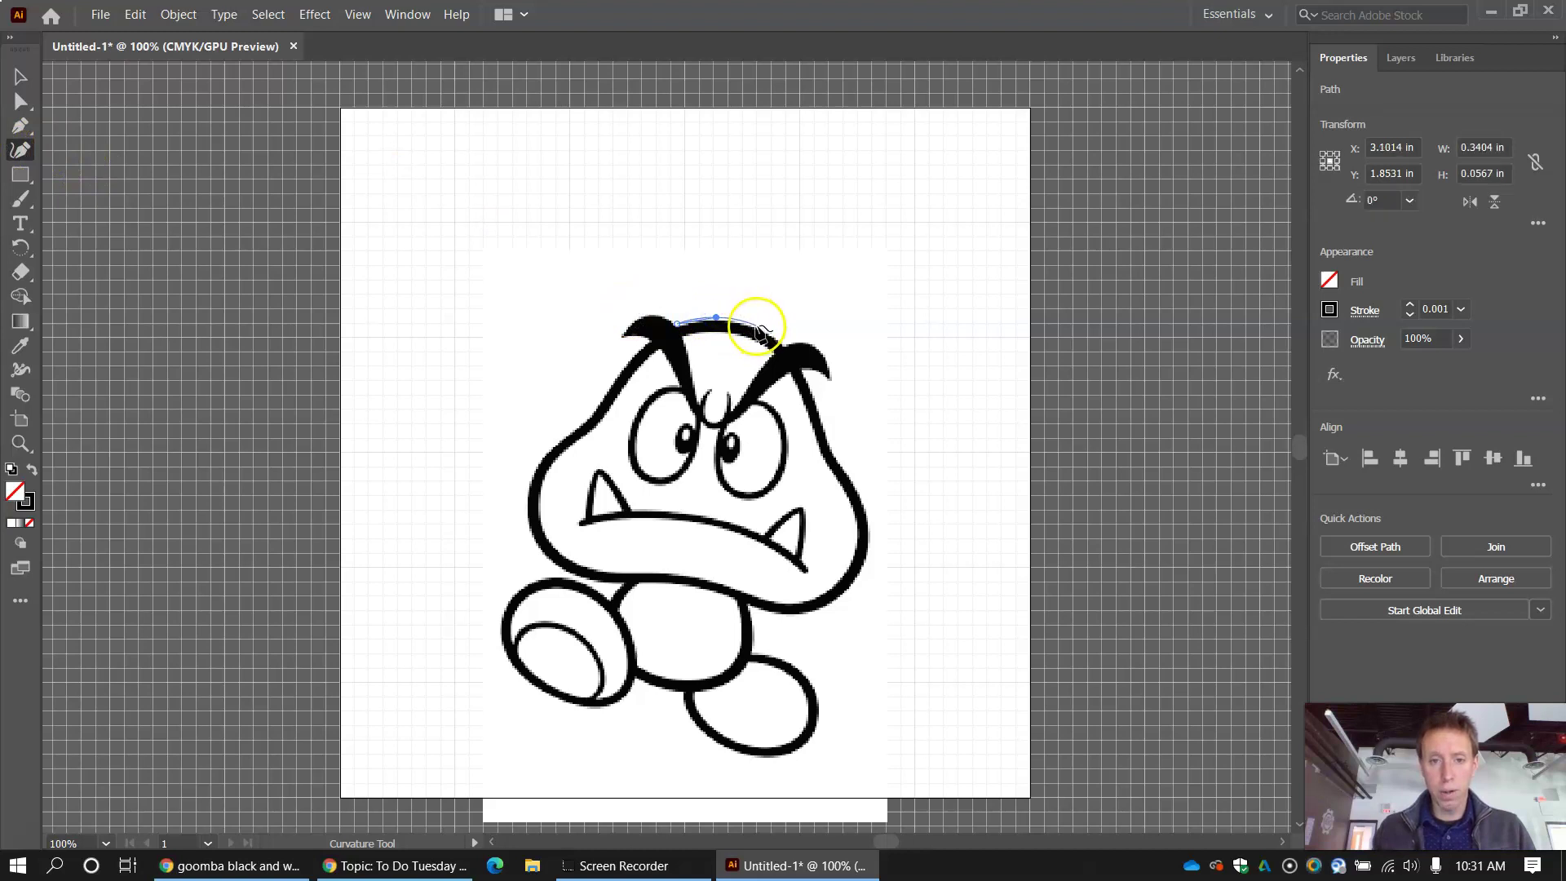
{"action": "left_click", "coordinate": [757, 324]}
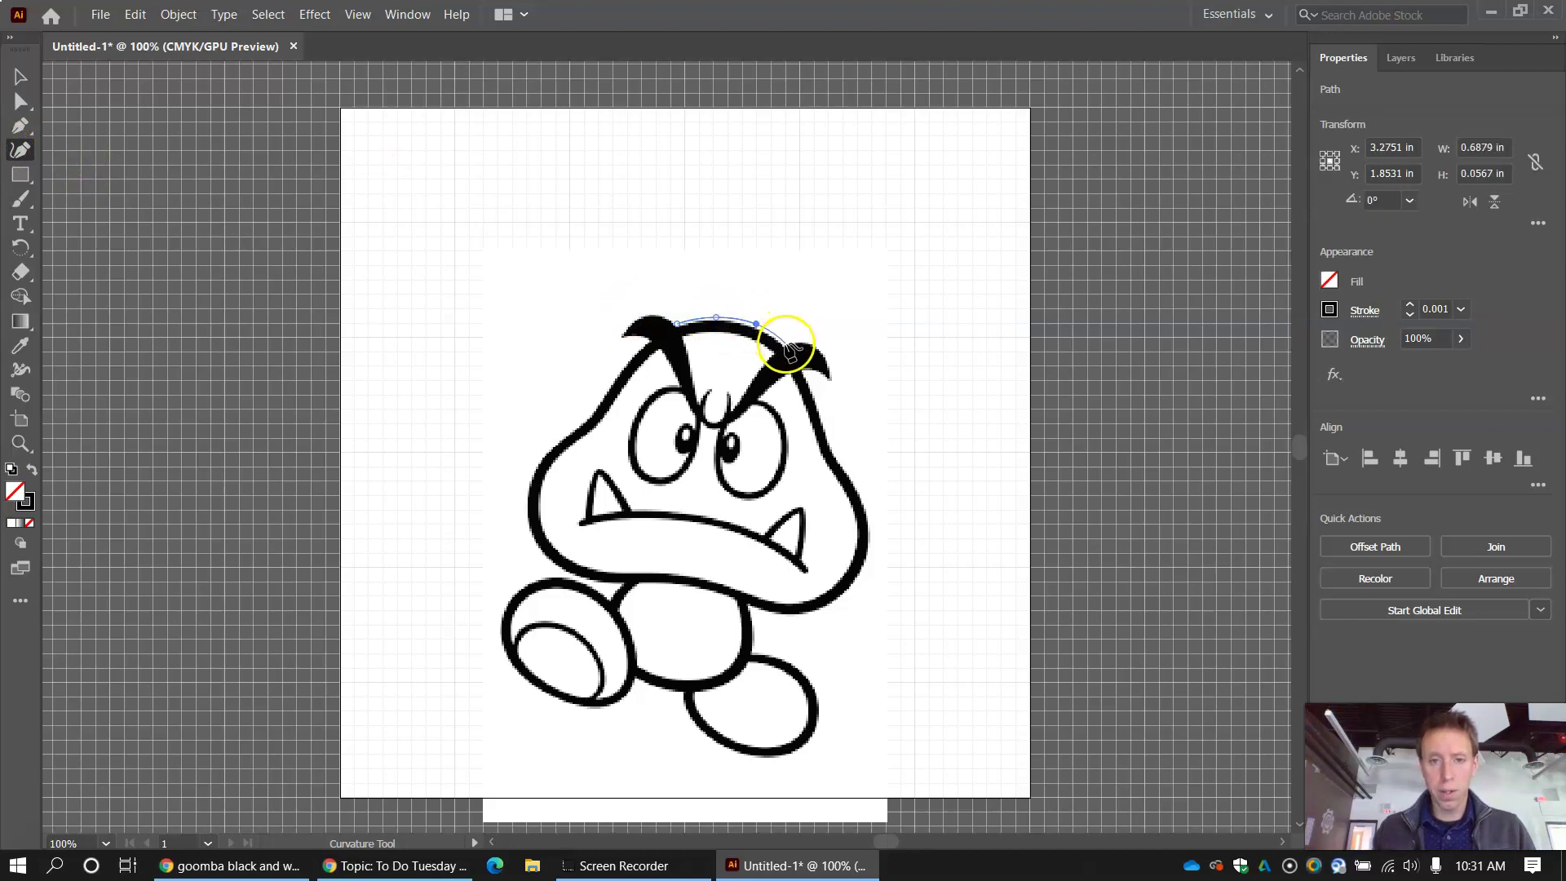
{"action": "left_click_drag", "start_coordinate": [785, 349], "coordinate": [819, 349]}
{"action": "left_click", "coordinate": [826, 361]}
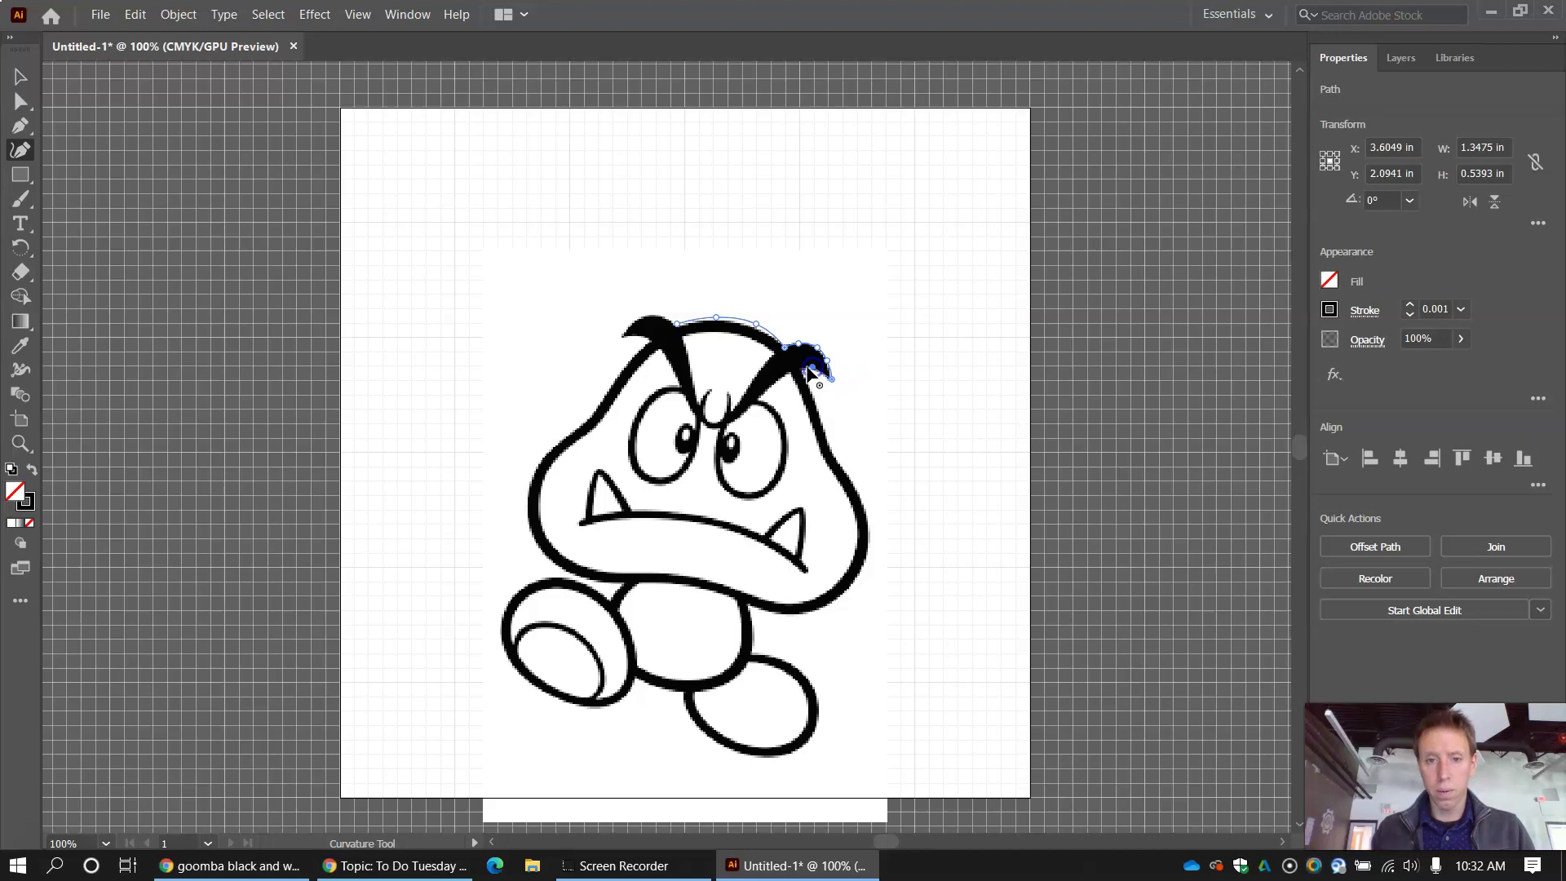
- Continue the curve from below the right eyebrow down the head's right side and around to its underside
{"action": "left_click", "coordinate": [812, 394]}
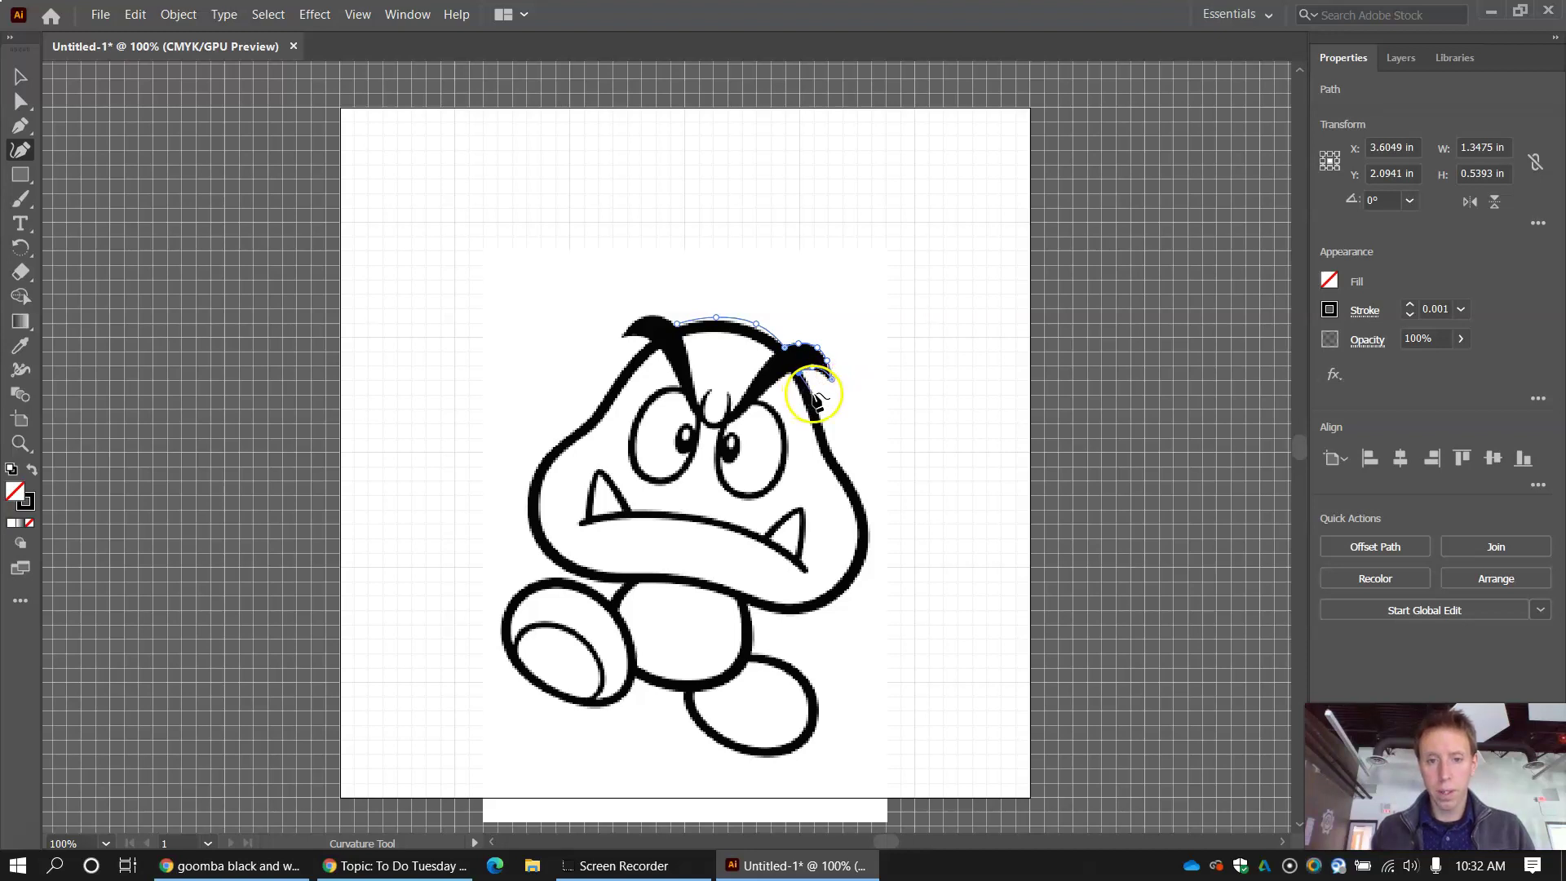
{"action": "left_click_drag", "start_coordinate": [814, 398], "coordinate": [814, 391]}
{"action": "left_click", "coordinate": [817, 410]}
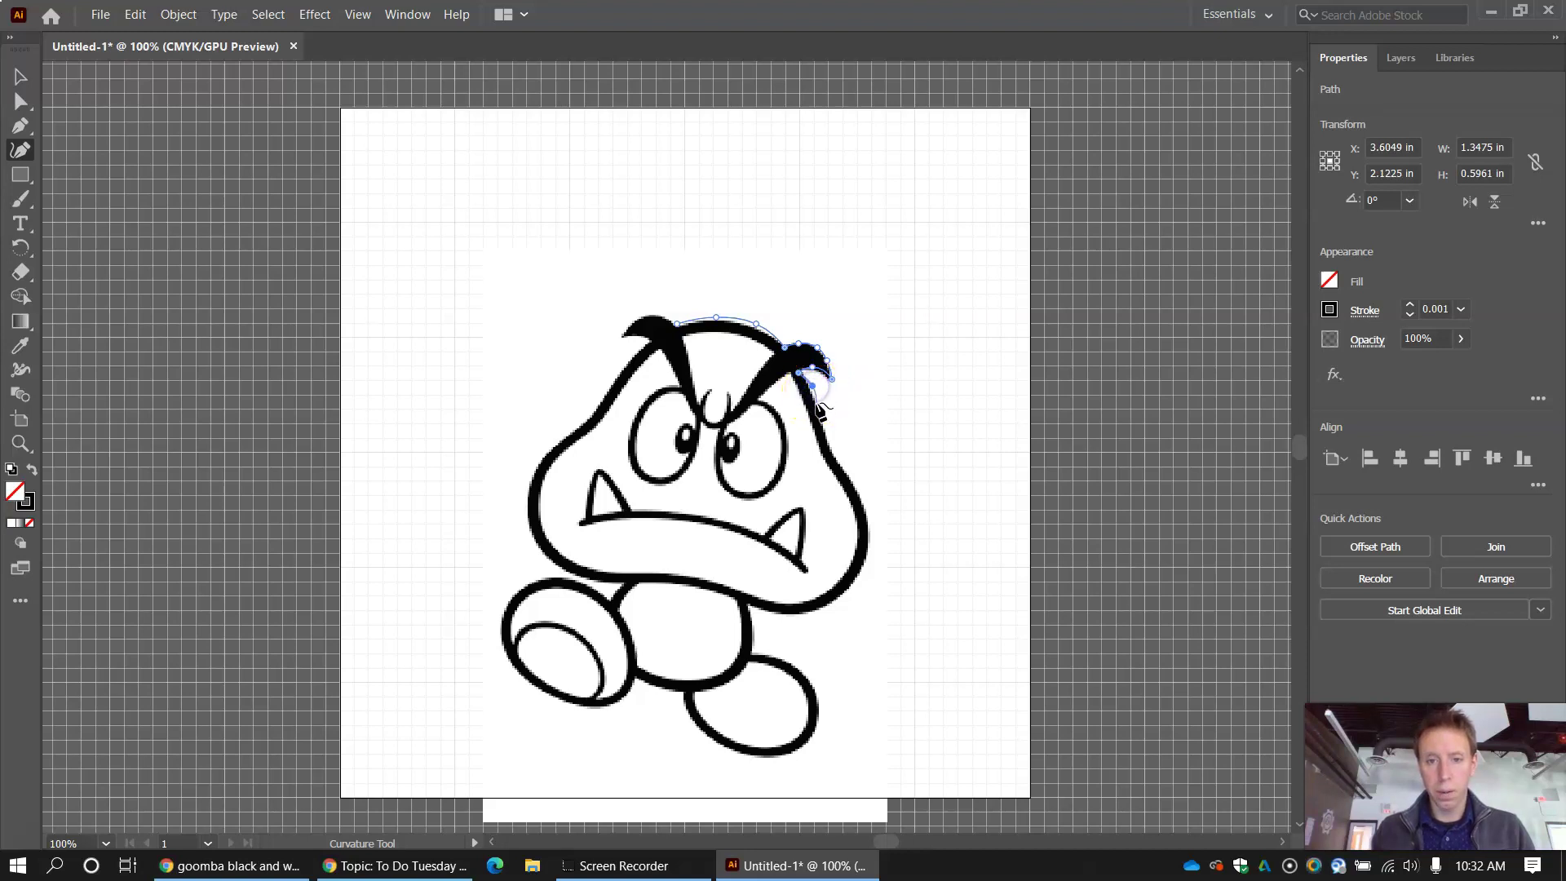
{"action": "left_click", "coordinate": [832, 453]}
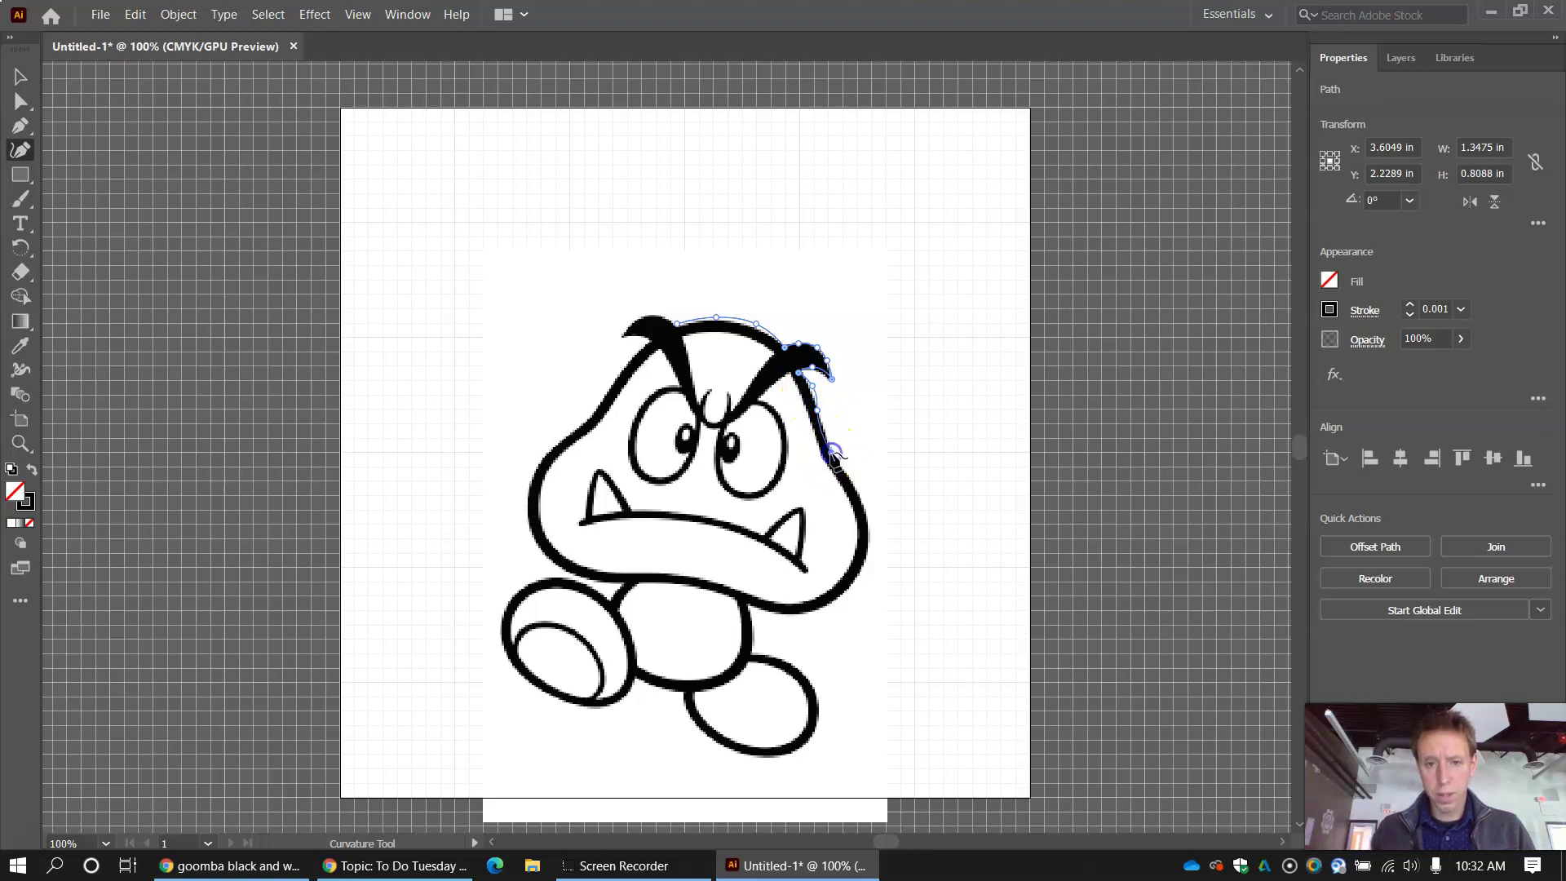
{"action": "left_click", "coordinate": [850, 475]}
{"action": "left_click", "coordinate": [871, 542]}
{"action": "left_click", "coordinate": [852, 589]}
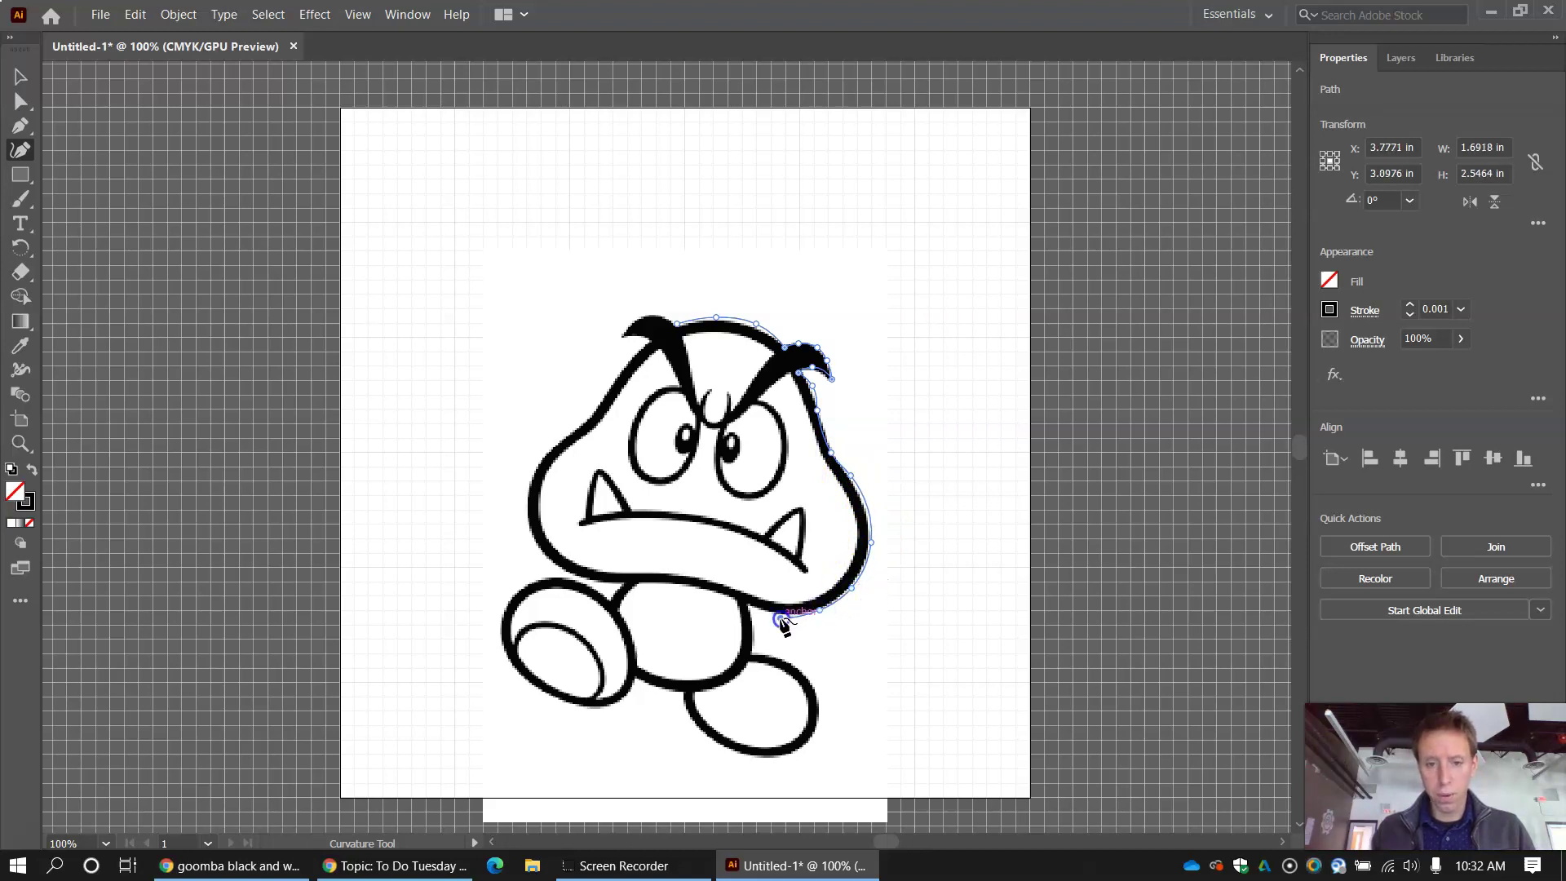
- Extend the curve under the chin, down the body's right side and around the right foot, ending at its lower edge
{"action": "left_click", "coordinate": [746, 612]}
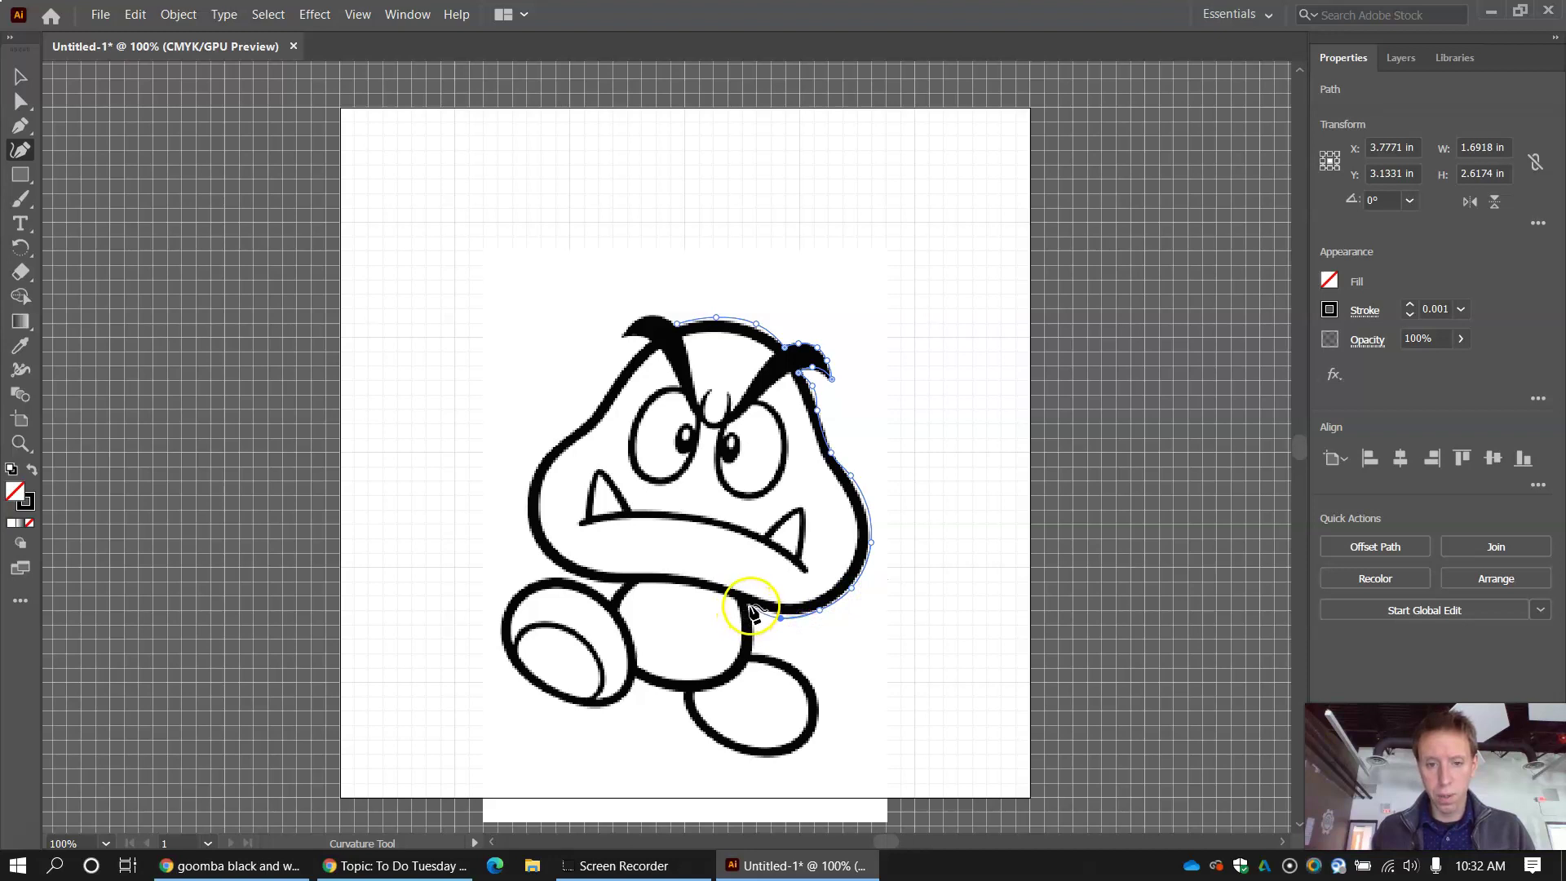
{"action": "left_click", "coordinate": [751, 655]}
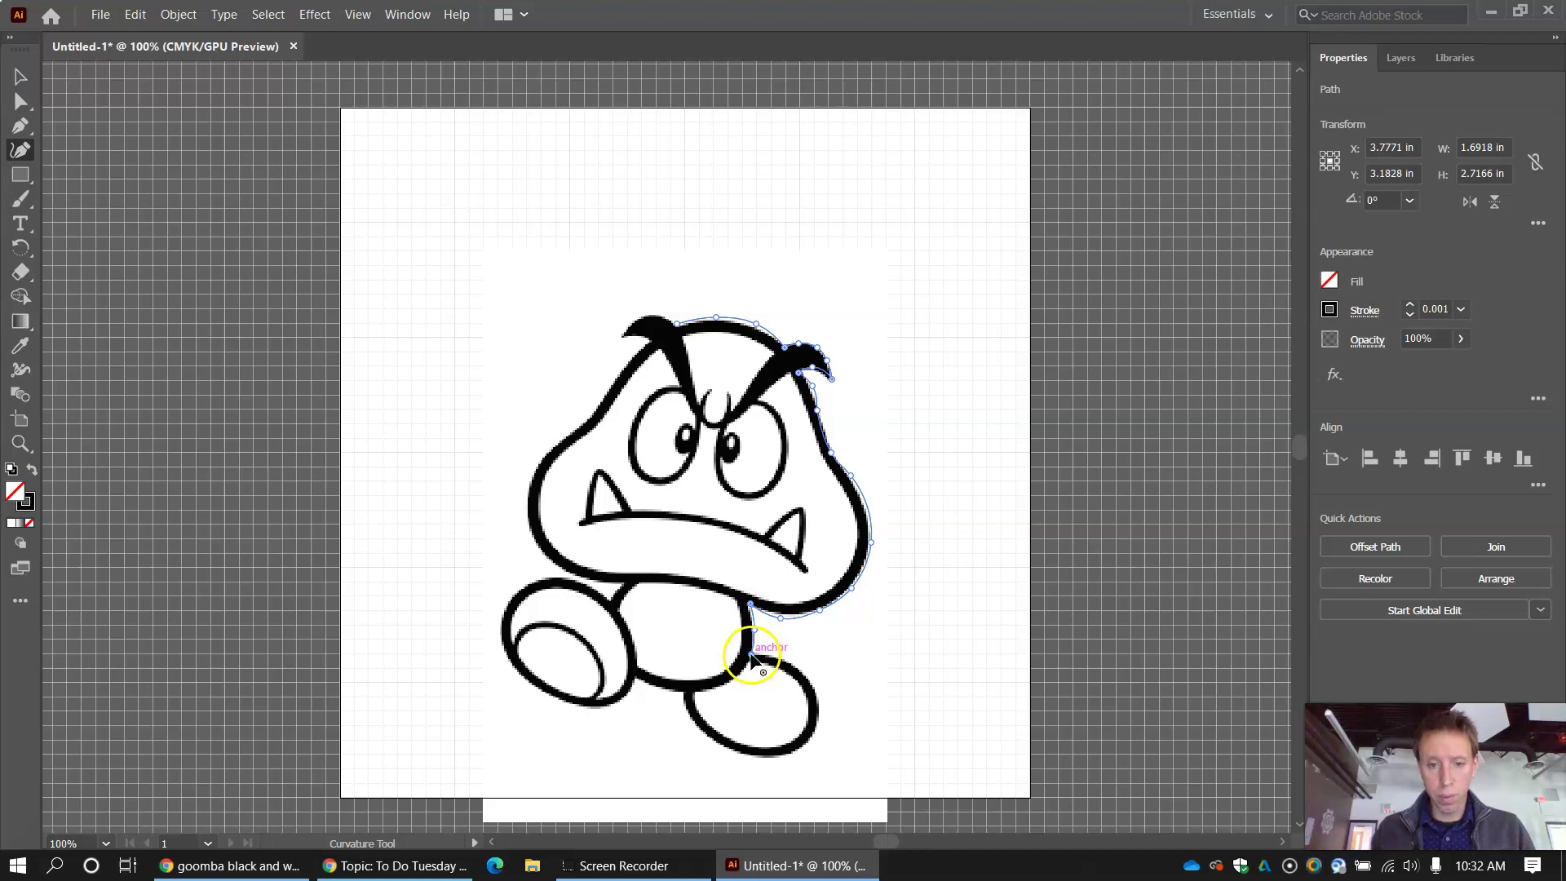
{"action": "left_click", "coordinate": [801, 666]}
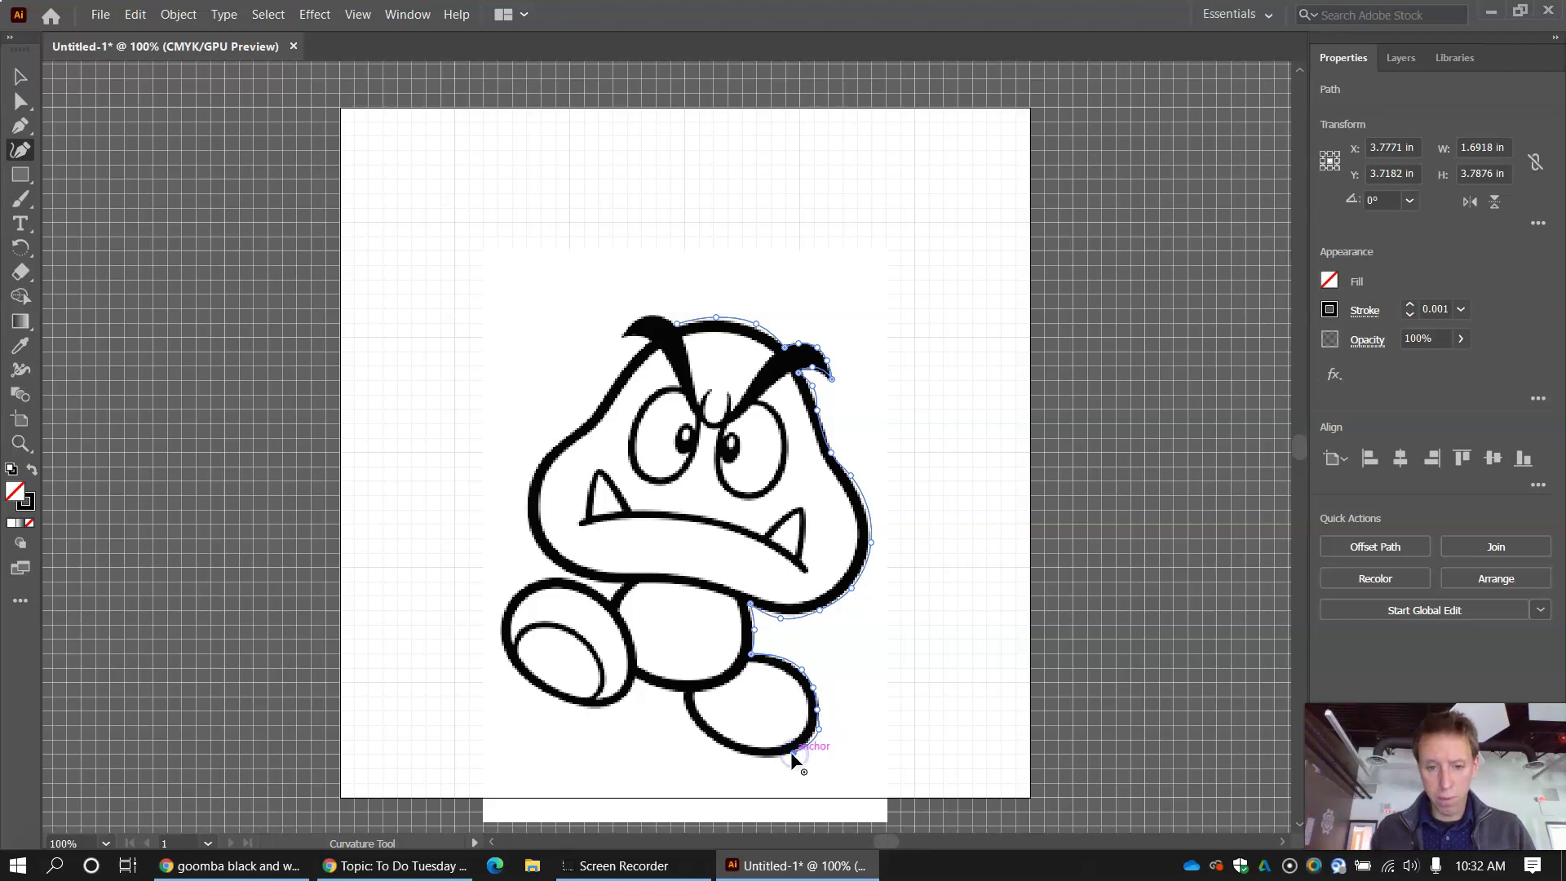
{"action": "left_click_drag", "start_coordinate": [840, 769], "coordinate": [877, 767]}
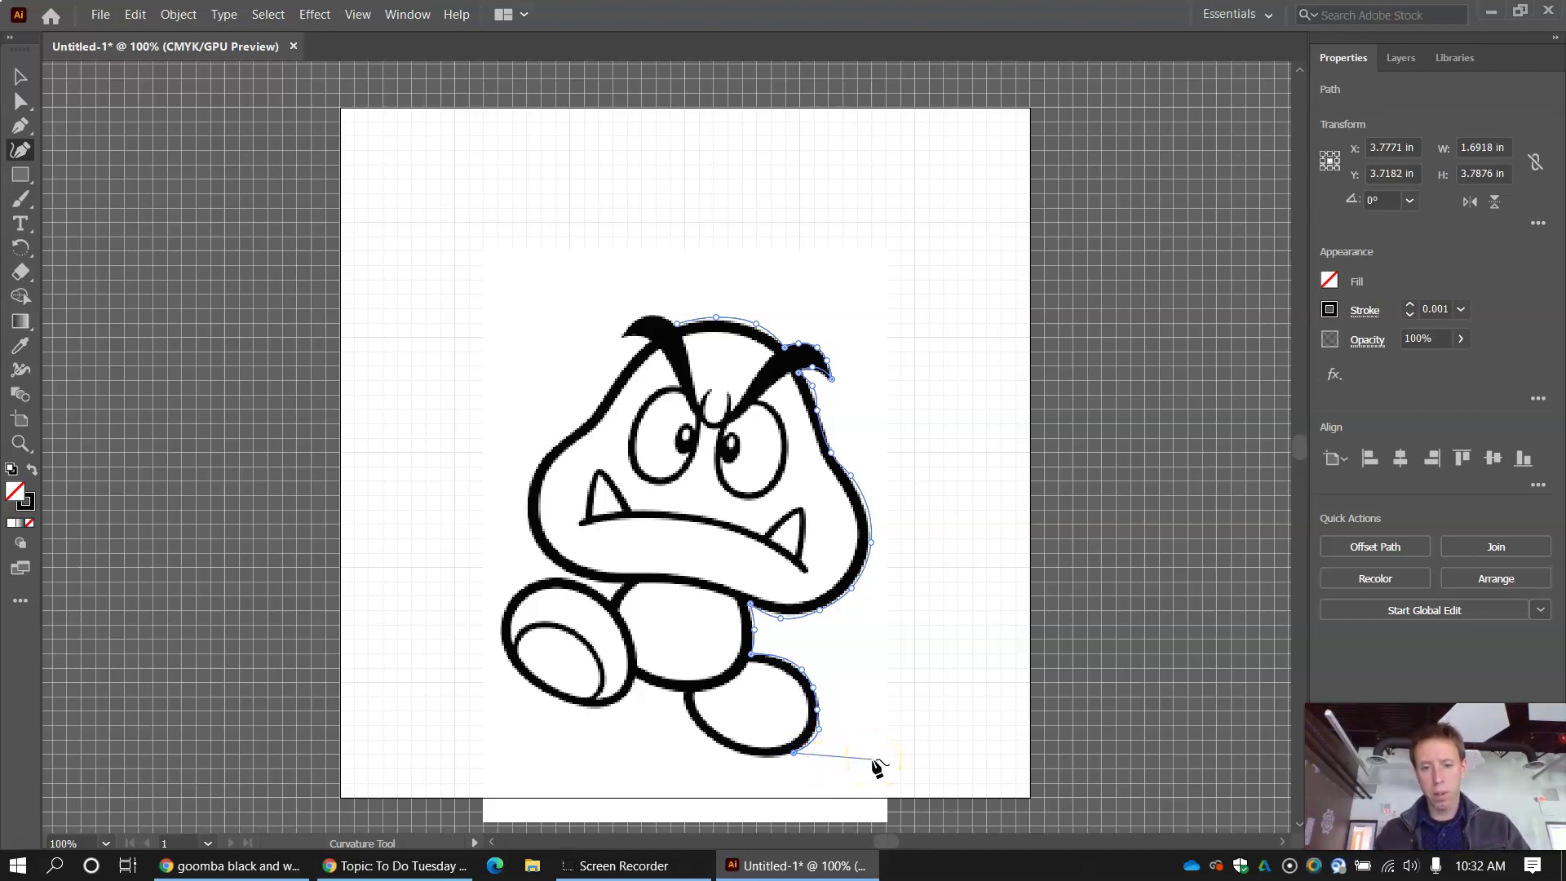
{"action": "key", "text": "Escape"}
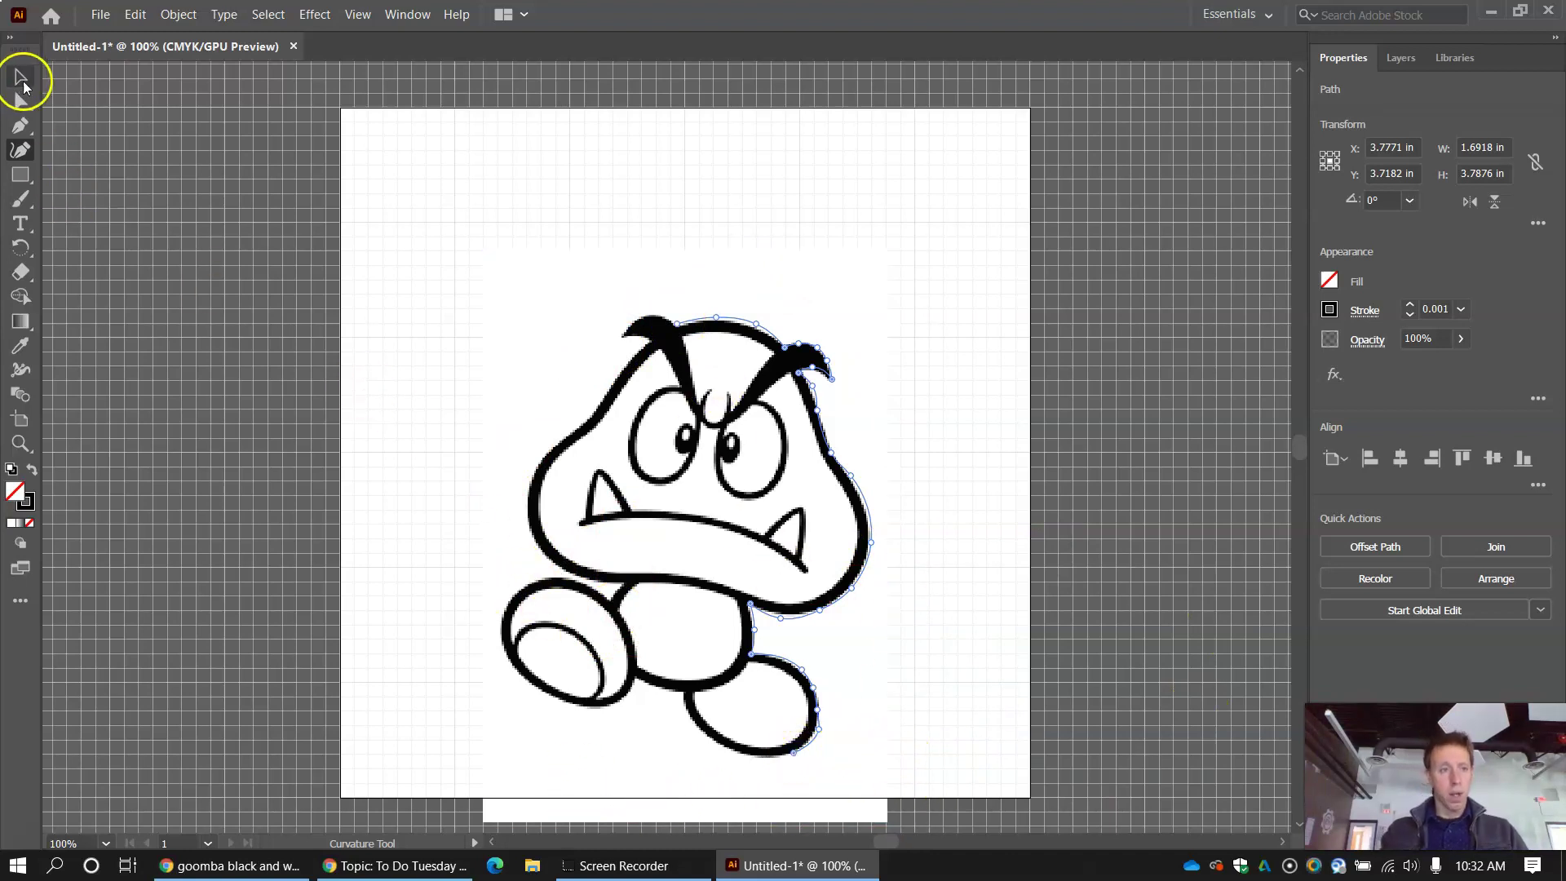
- With the Pen tool, extend the outline from the right foot into a long rectangular base along the artboard's bottom edge, returning to the foot
{"action": "left_click", "coordinate": [28, 132]}
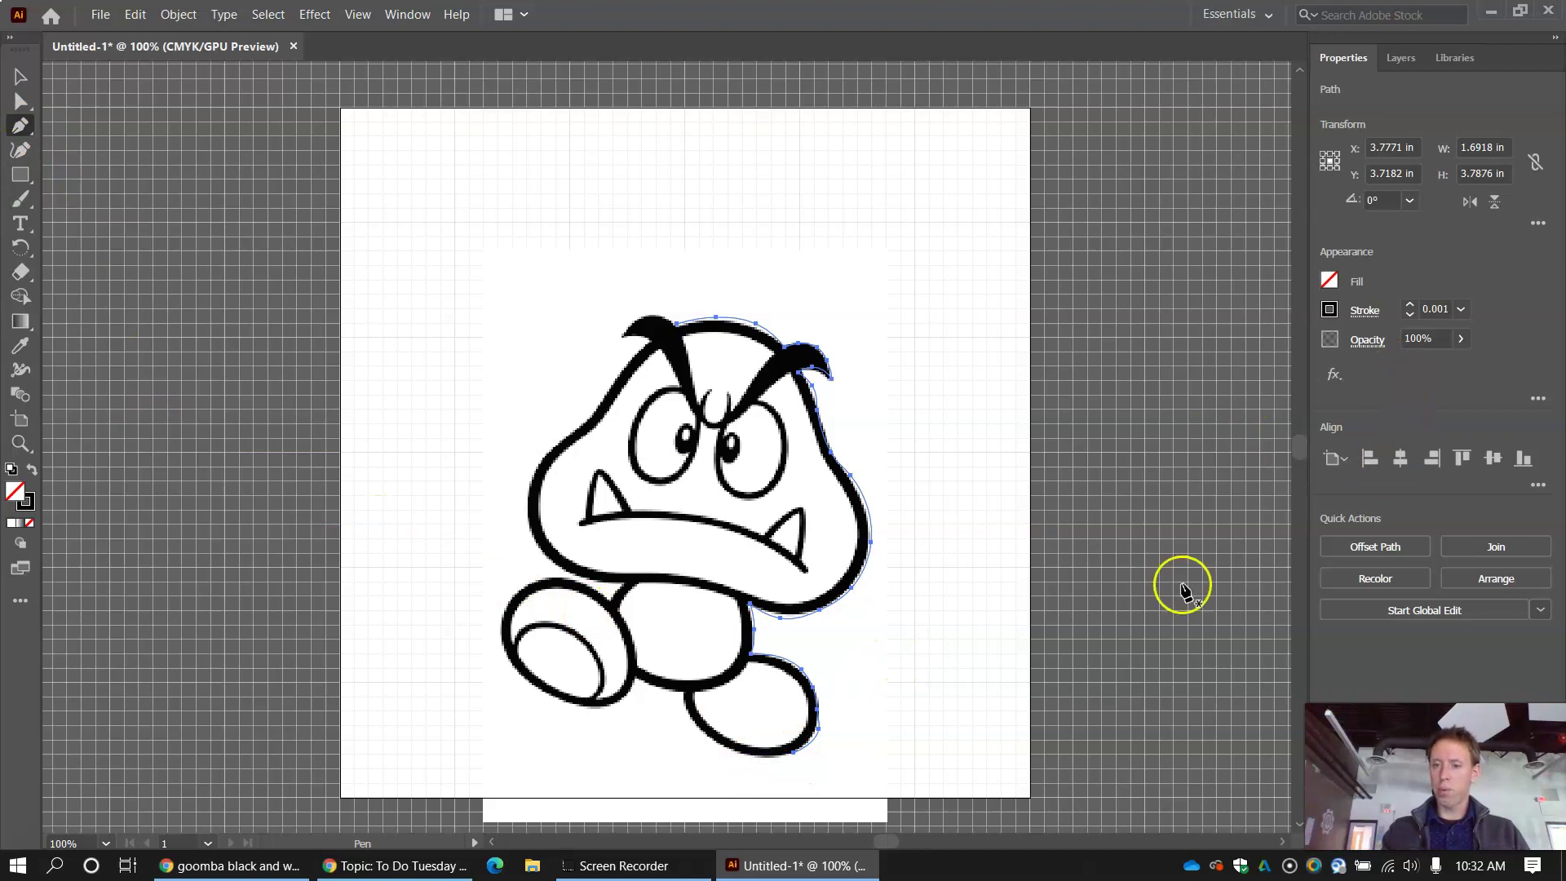
{"action": "left_click", "coordinate": [795, 753]}
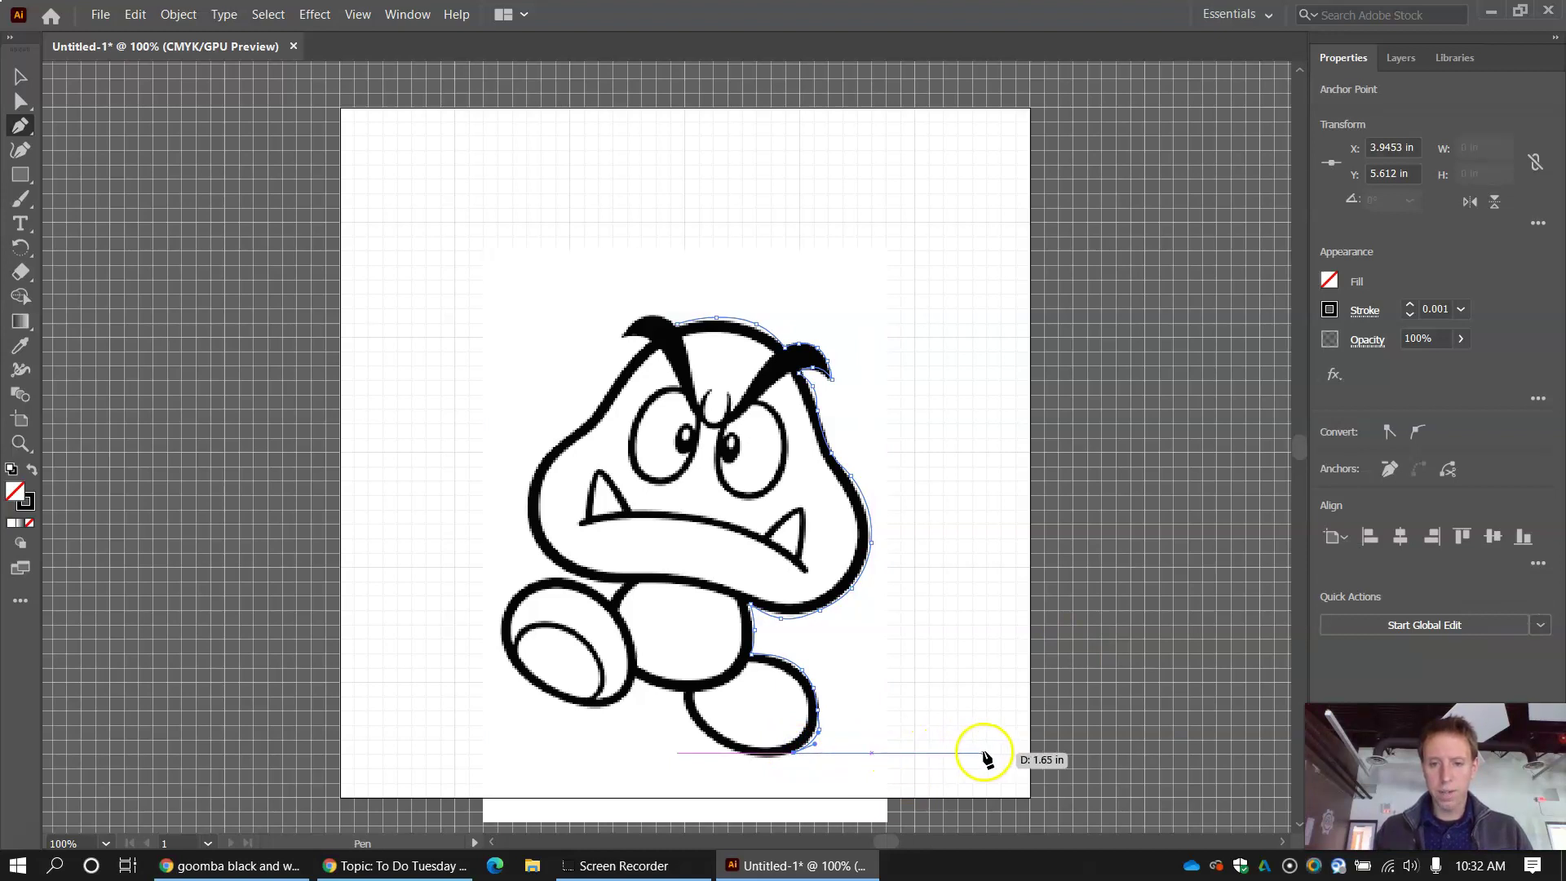
{"action": "left_click", "coordinate": [942, 754]}
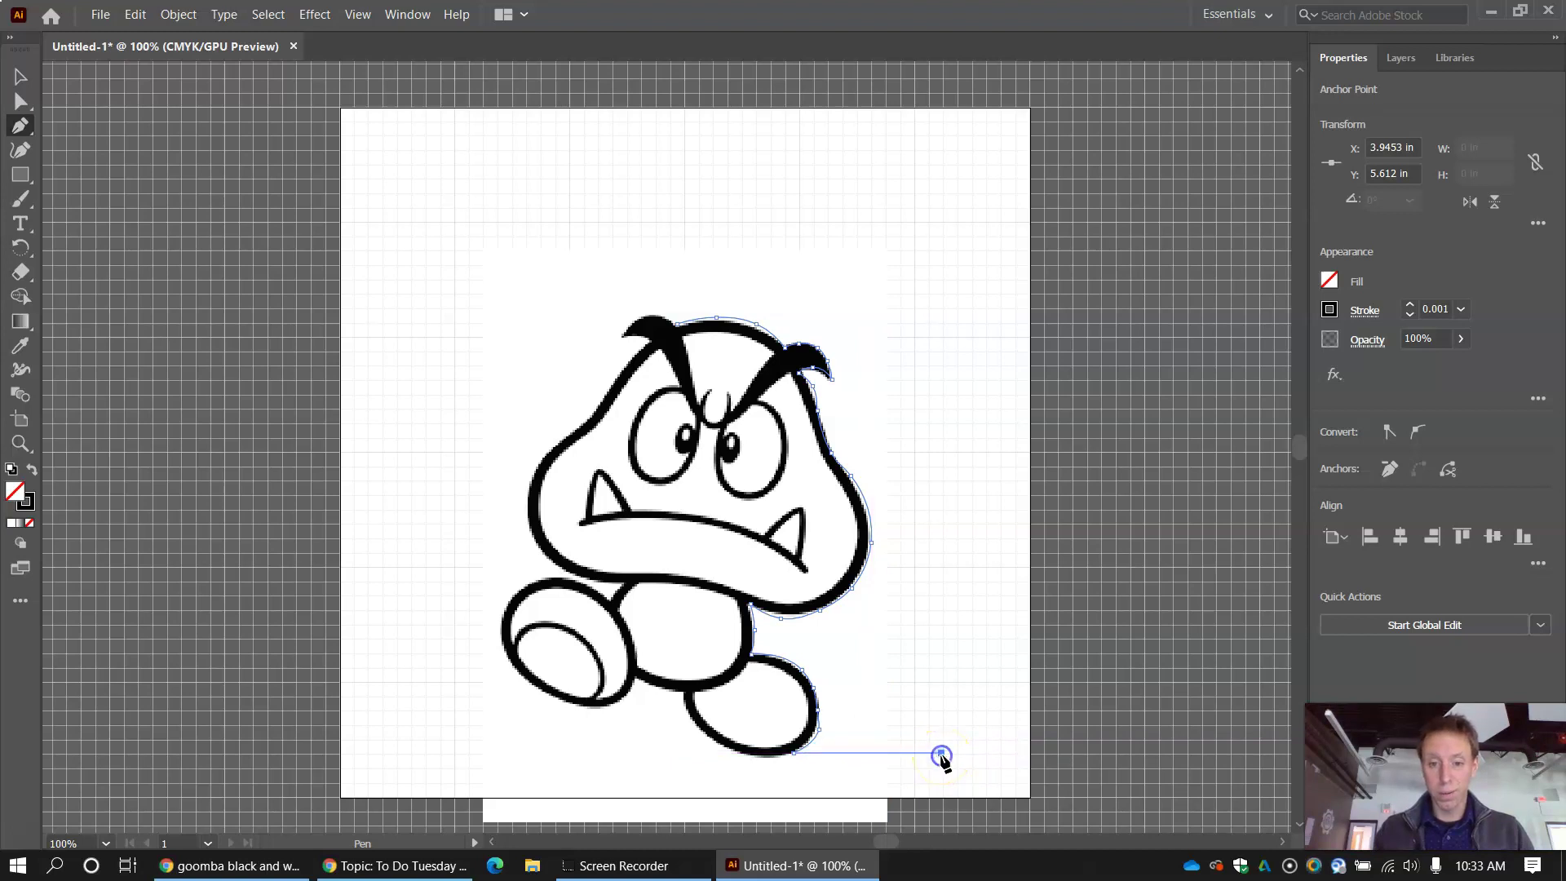
{"action": "left_click", "coordinate": [941, 798]}
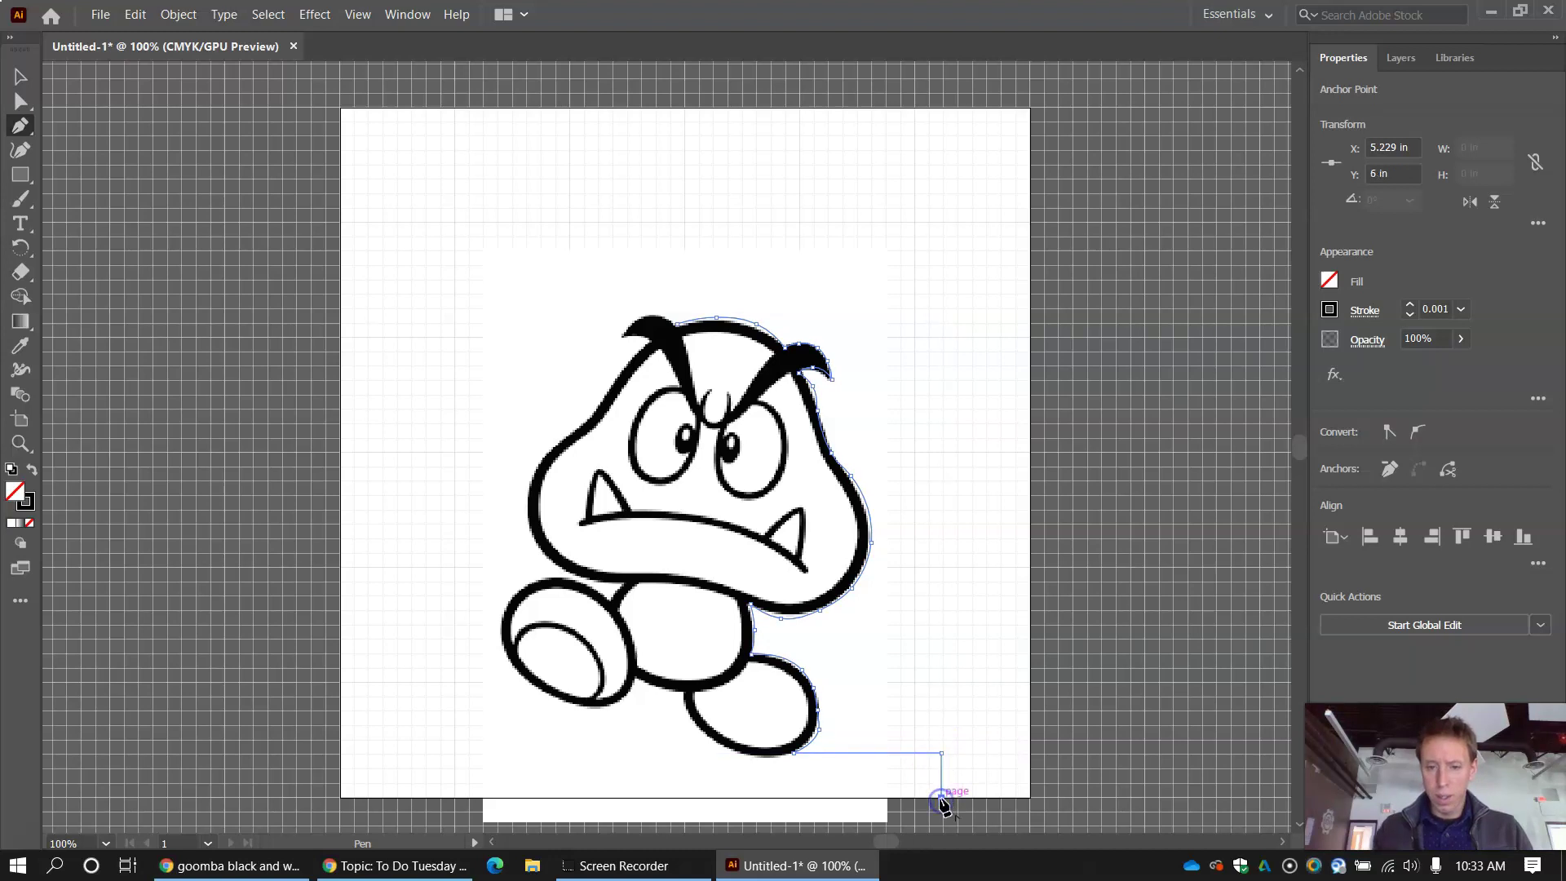
{"action": "left_click", "coordinate": [523, 798]}
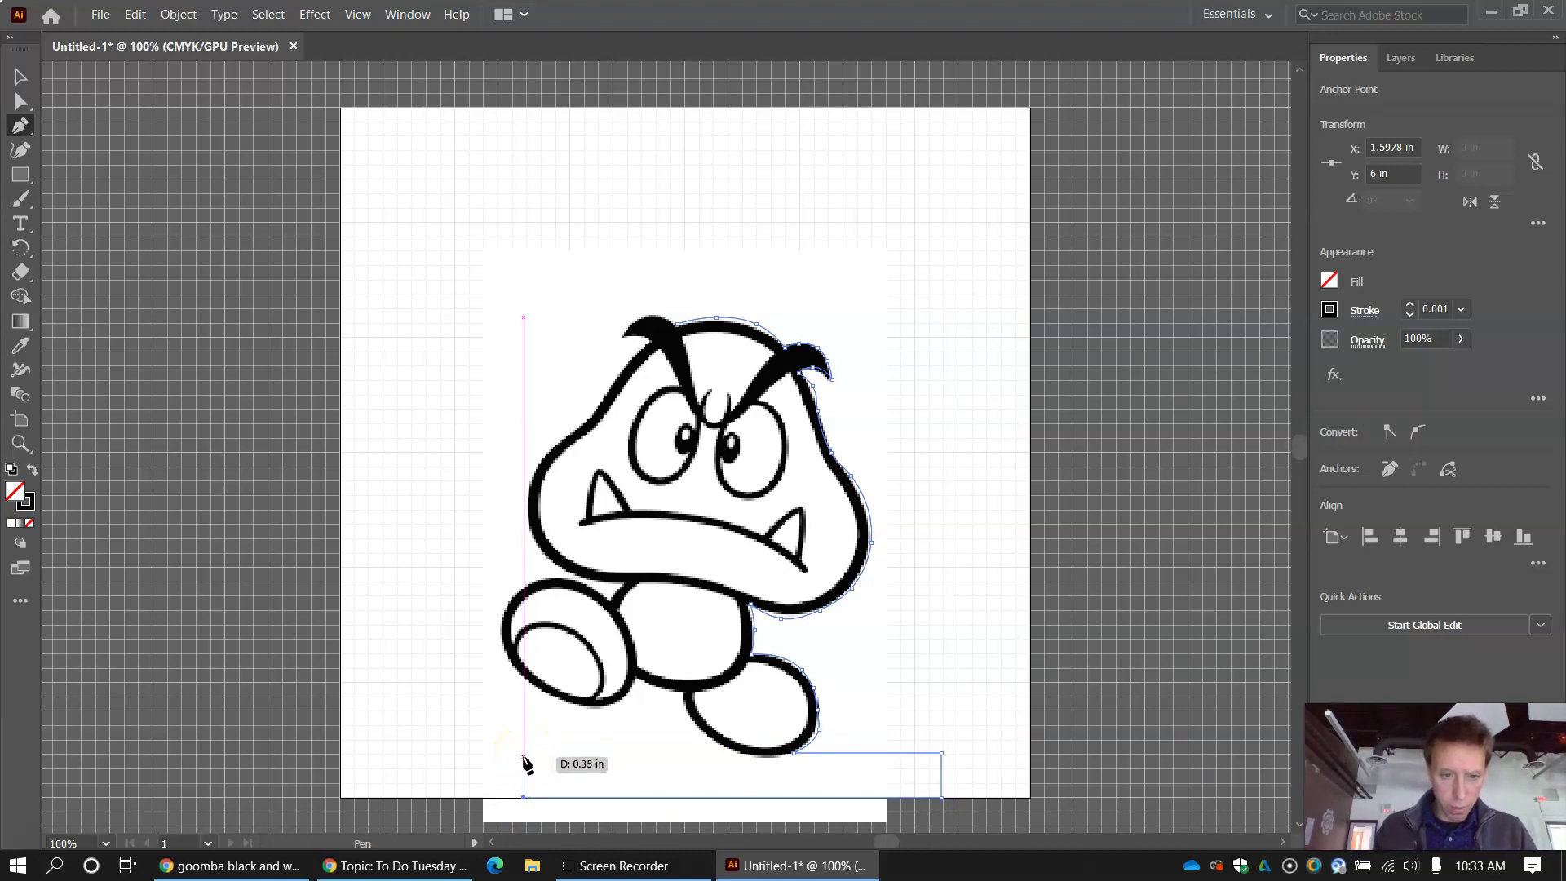
{"action": "left_click_drag", "start_coordinate": [523, 756], "coordinate": [740, 761]}
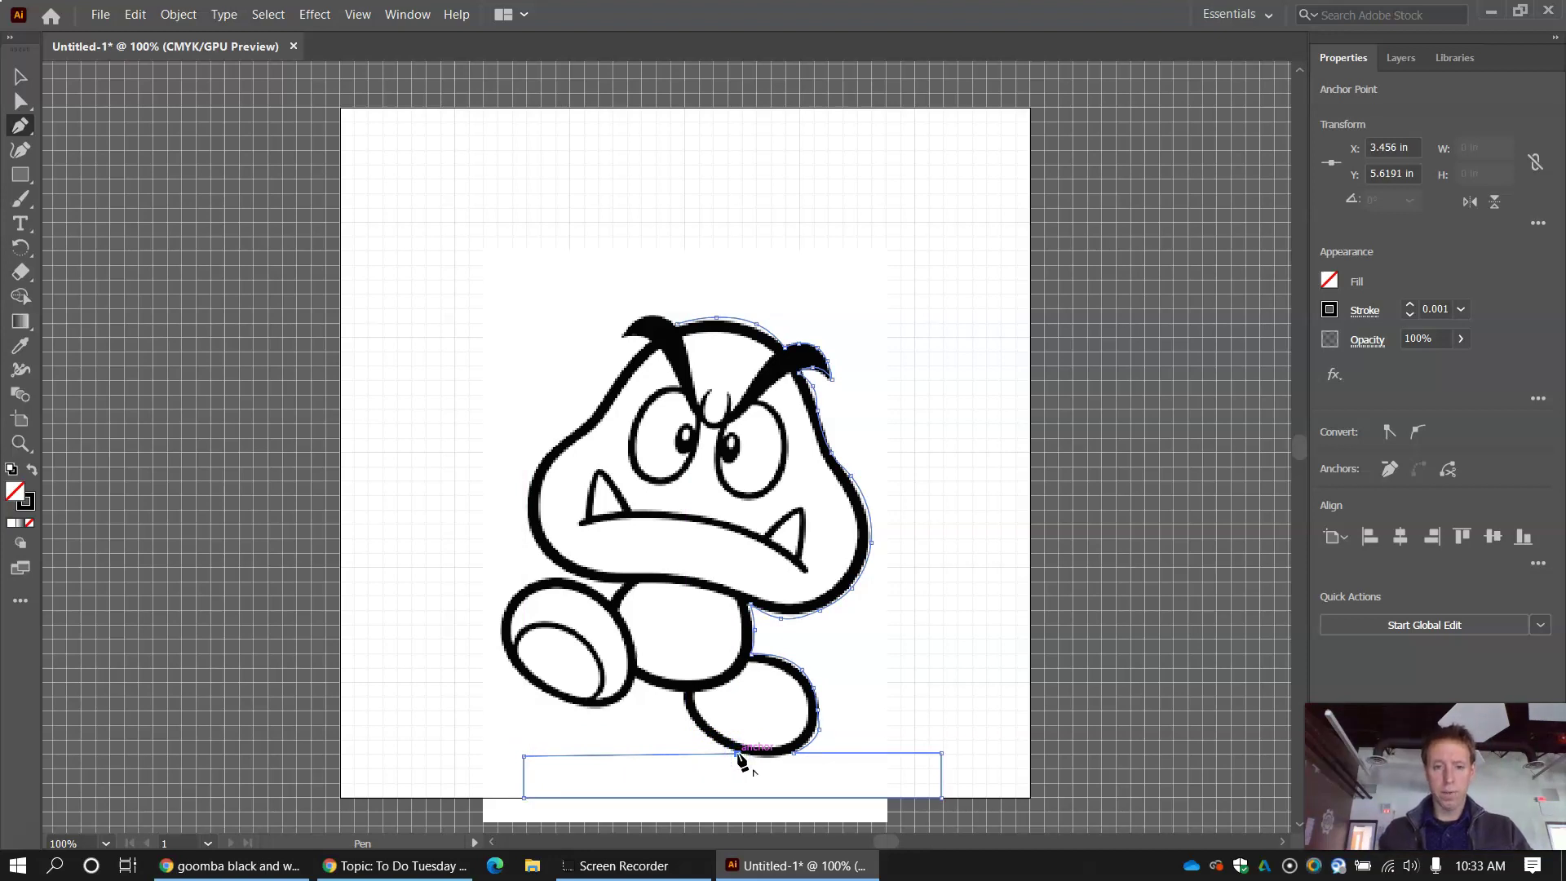
- With the Curvature tool, trace from the path's start around the left eyebrow and down the upper left side of the head
{"action": "left_click", "coordinate": [20, 151]}
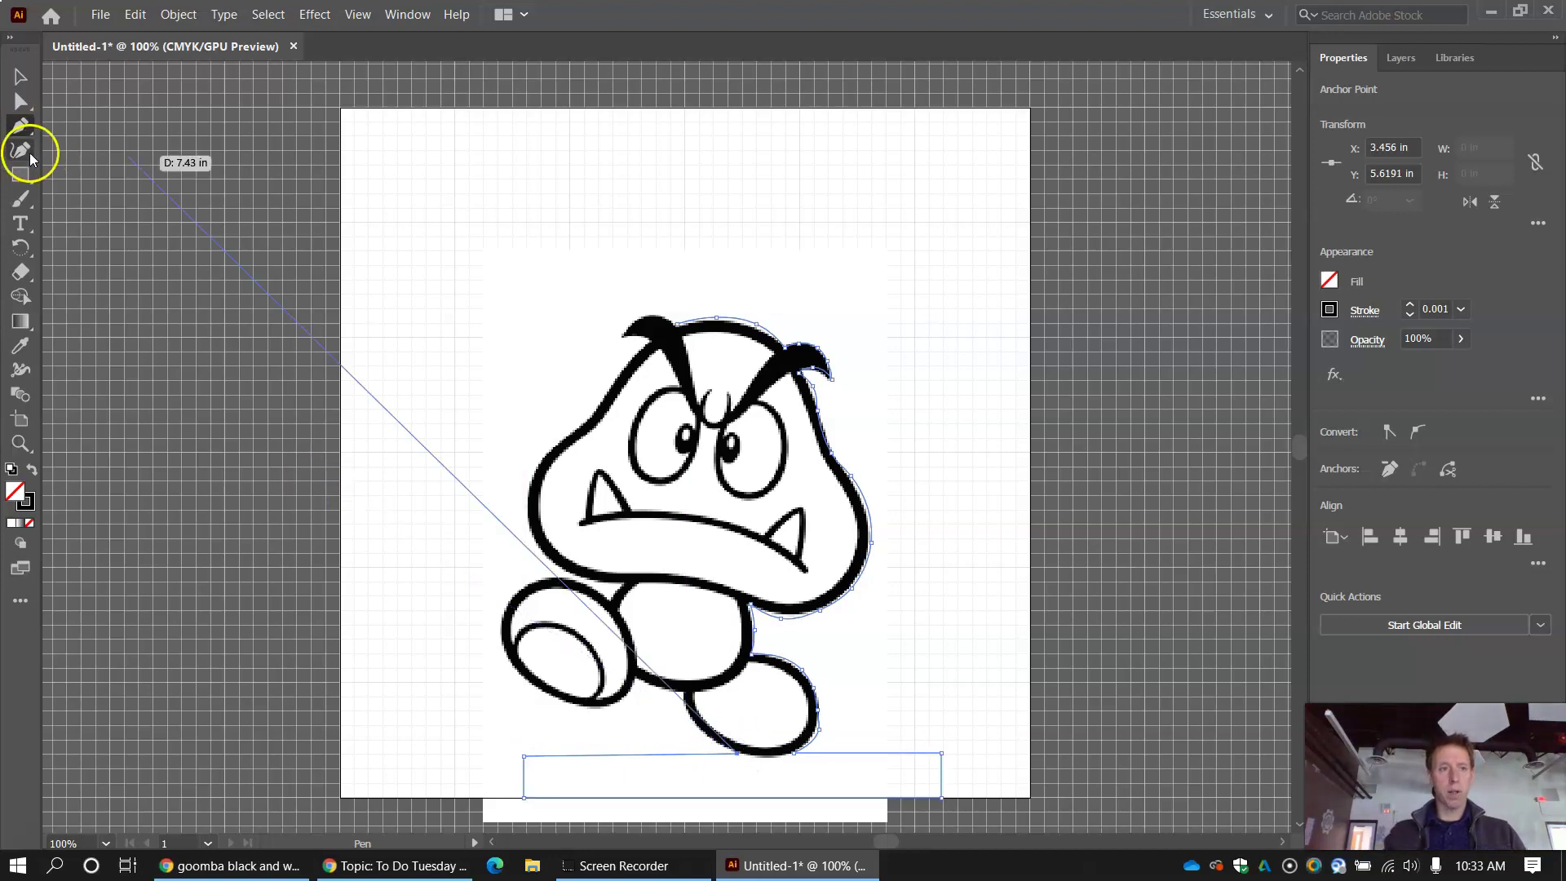
{"action": "left_click_drag", "start_coordinate": [408, 399], "coordinate": [444, 505]}
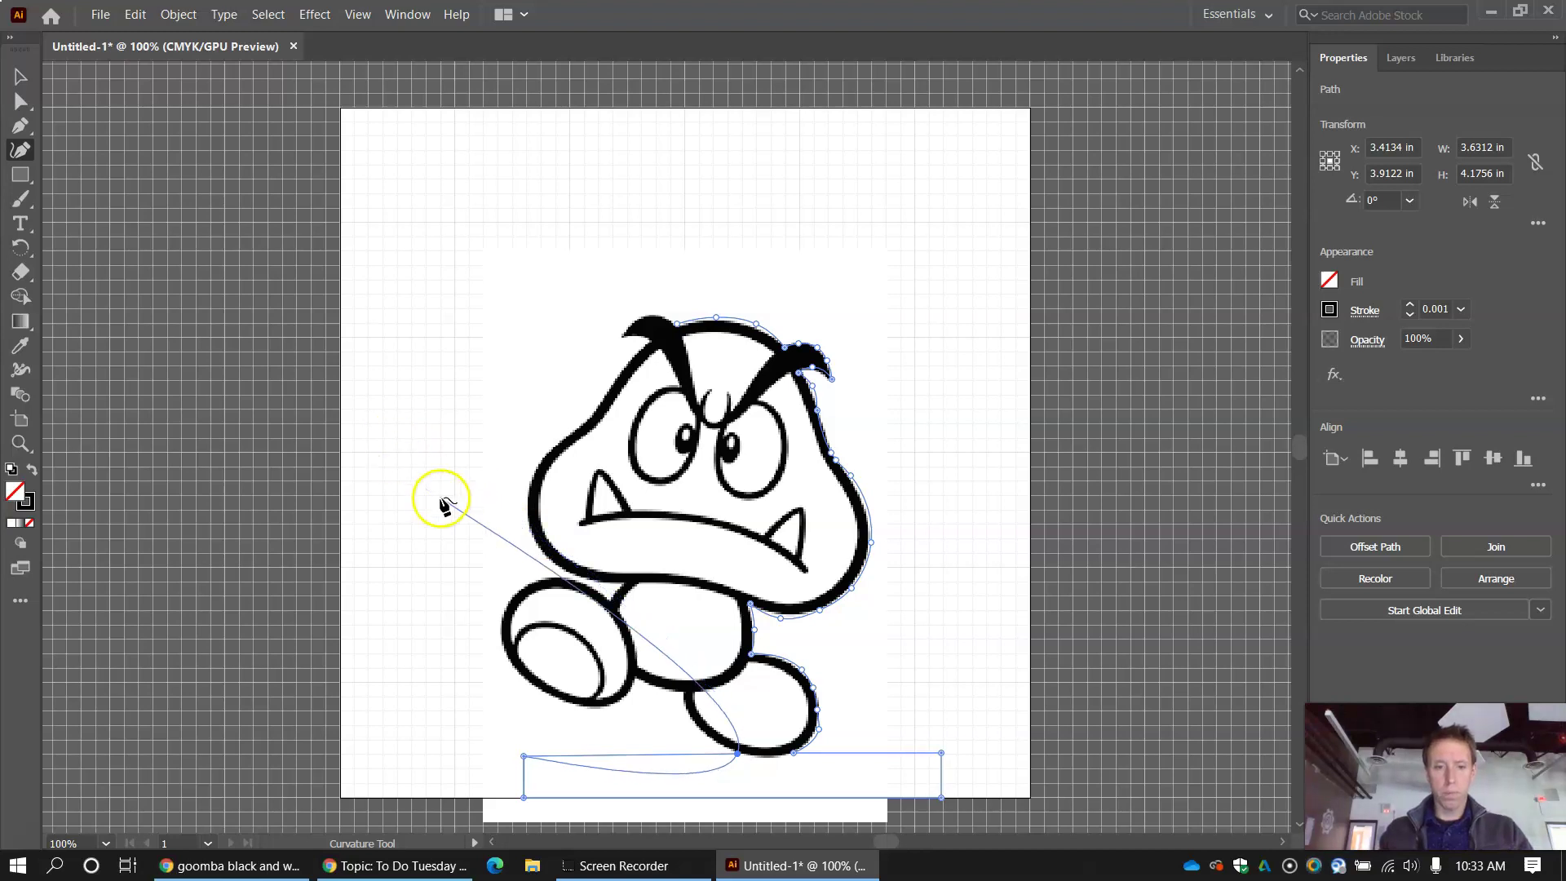
{"action": "key", "text": "Escape"}
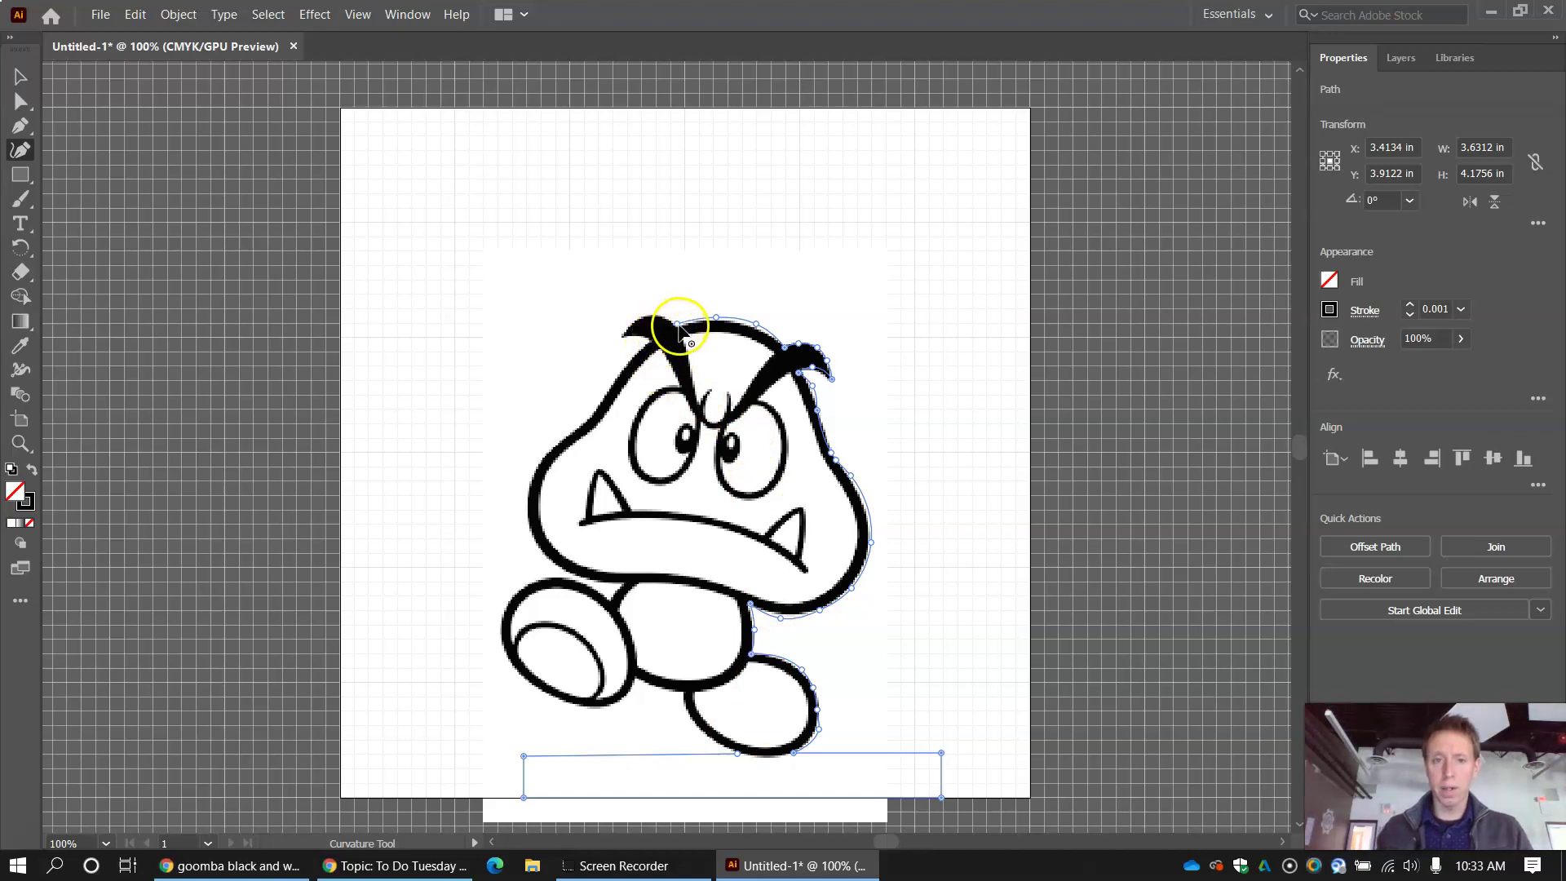
{"action": "left_click_drag", "start_coordinate": [667, 323], "coordinate": [660, 313]}
{"action": "left_click", "coordinate": [630, 322]}
{"action": "left_click", "coordinate": [643, 337]}
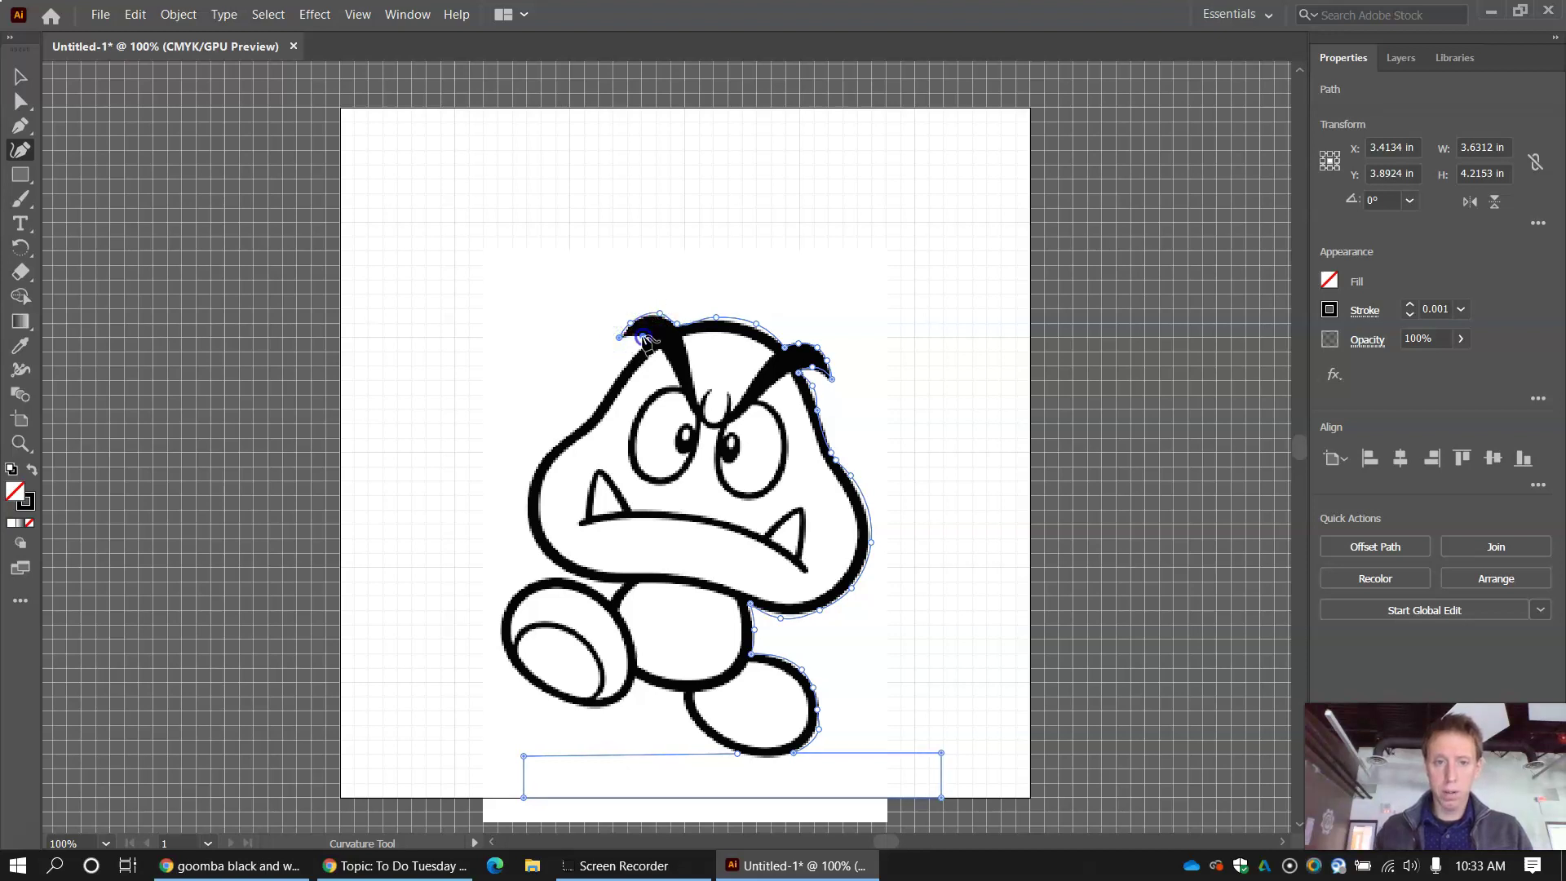
{"action": "left_click", "coordinate": [621, 364]}
{"action": "left_click", "coordinate": [601, 402]}
- Continue the curve roughly through the face and body to the right foot, closing the path at the base with a corner beside the foot
{"action": "left_click", "coordinate": [539, 481]}
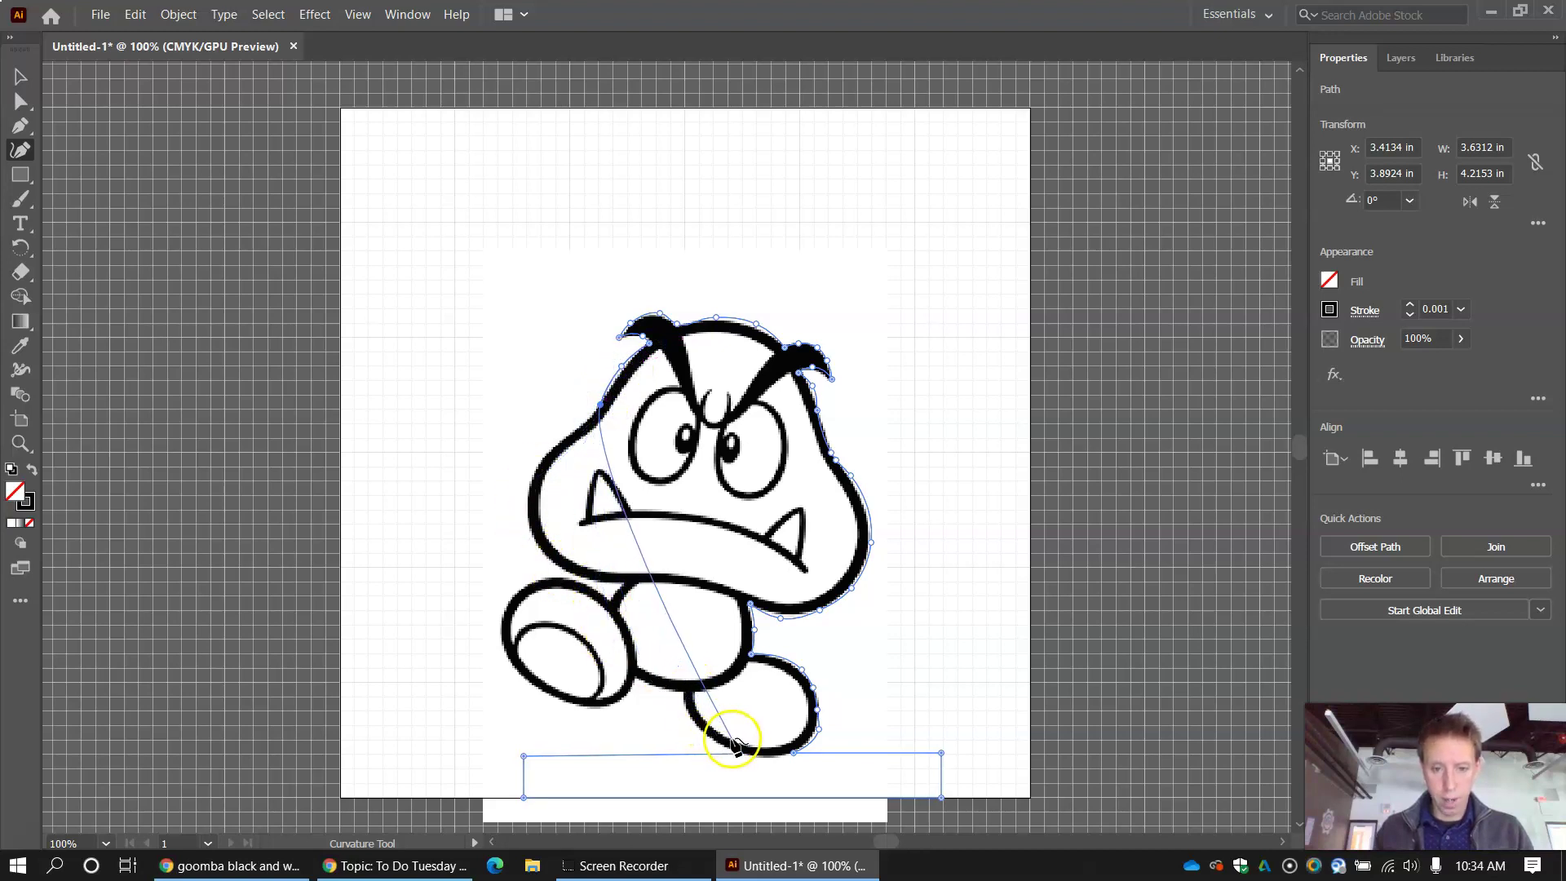
{"action": "left_click", "coordinate": [638, 681]}
{"action": "left_click", "coordinate": [698, 726]}
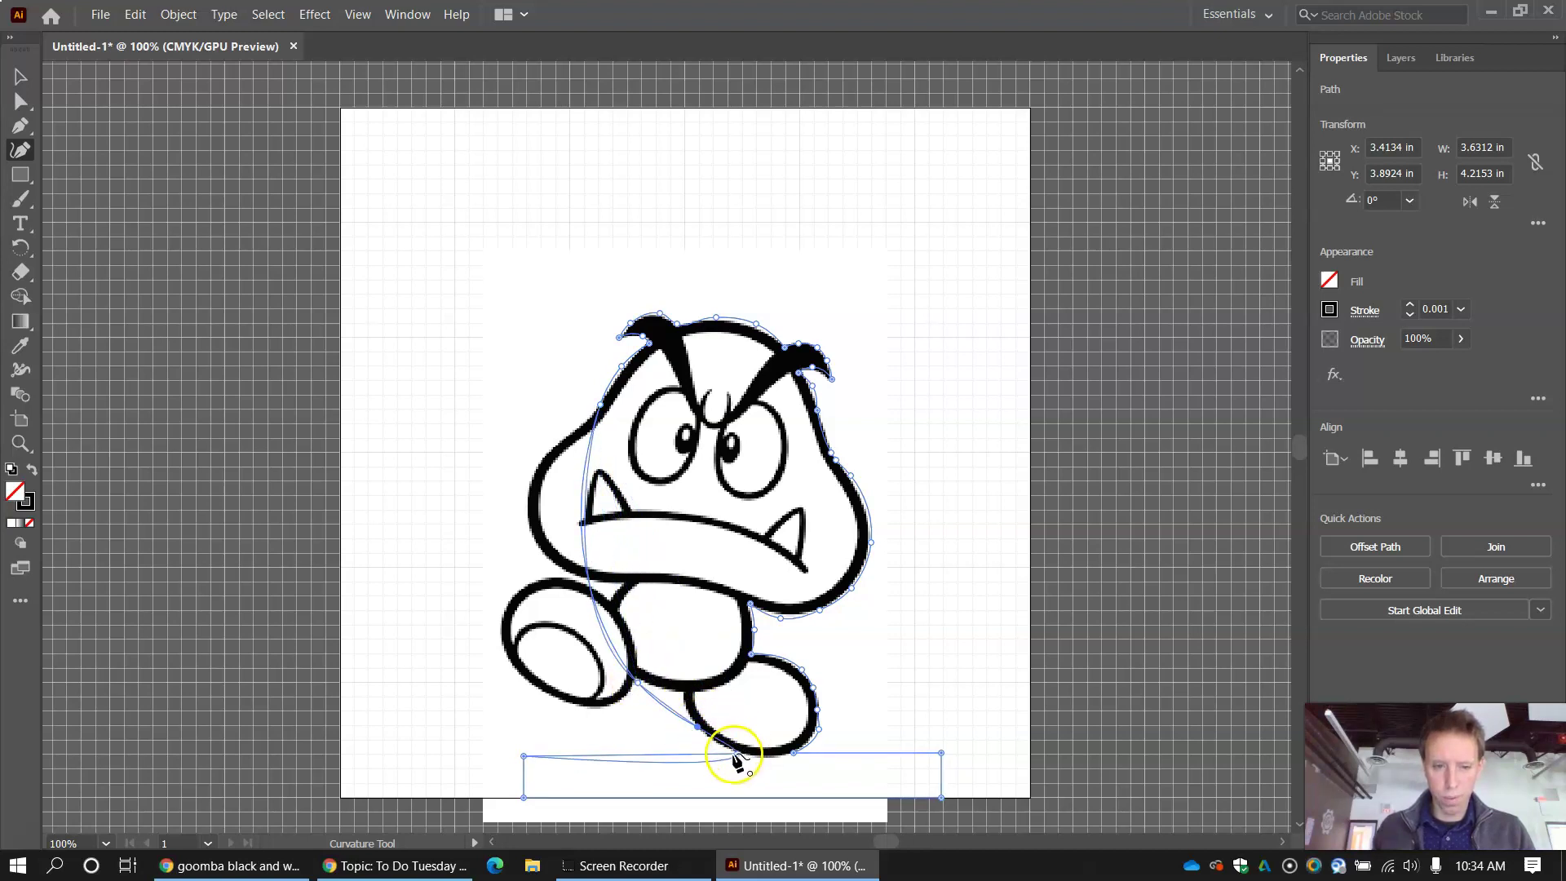
{"action": "left_click_drag", "start_coordinate": [744, 760], "coordinate": [727, 749]}
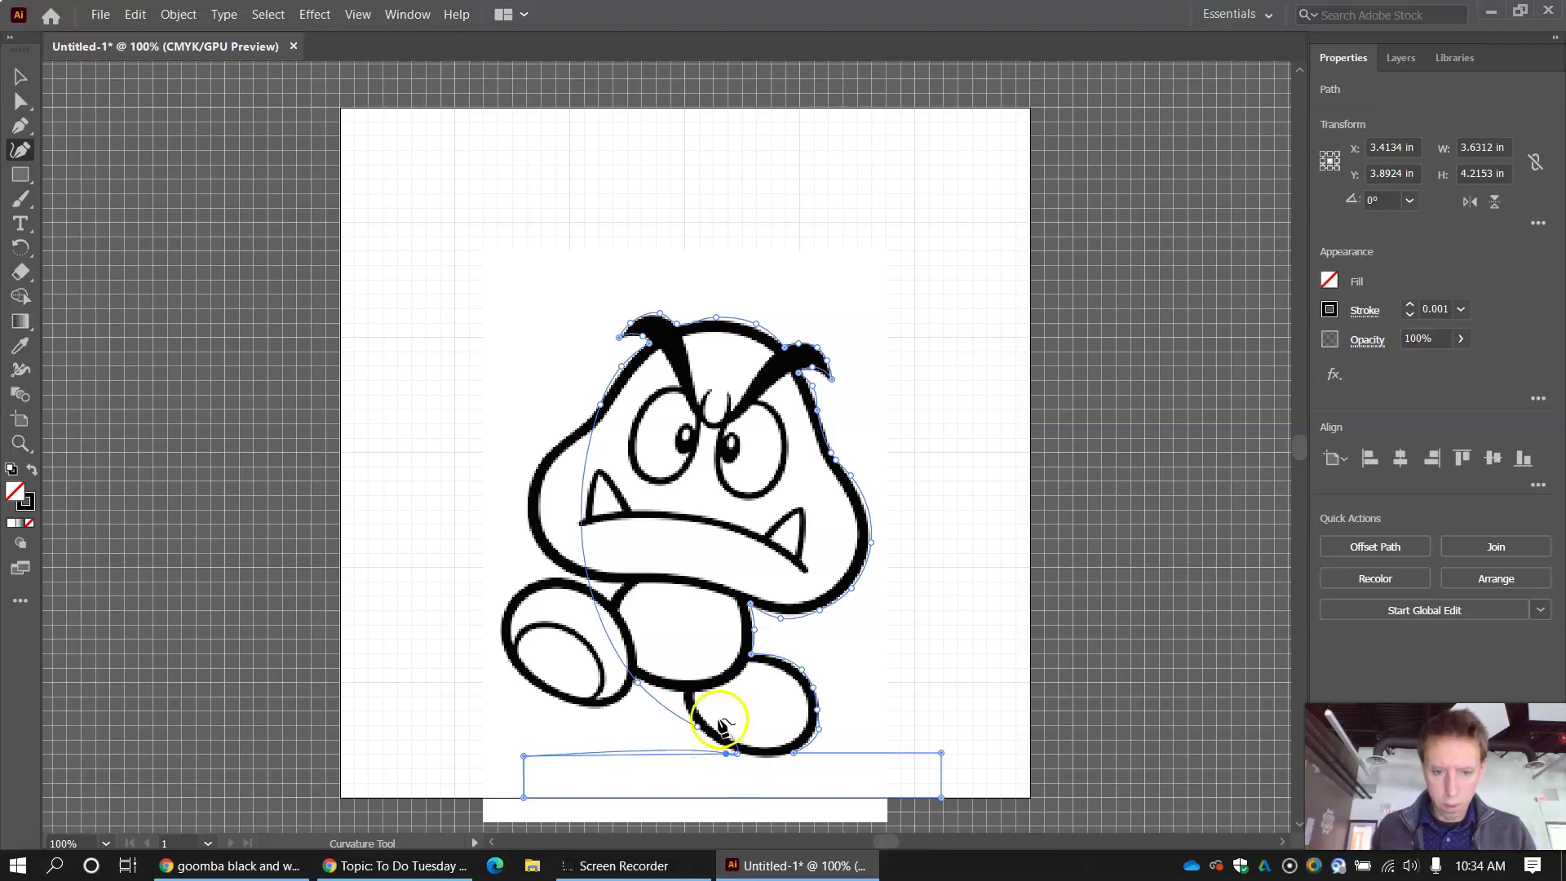
{"action": "left_click", "coordinate": [699, 726]}
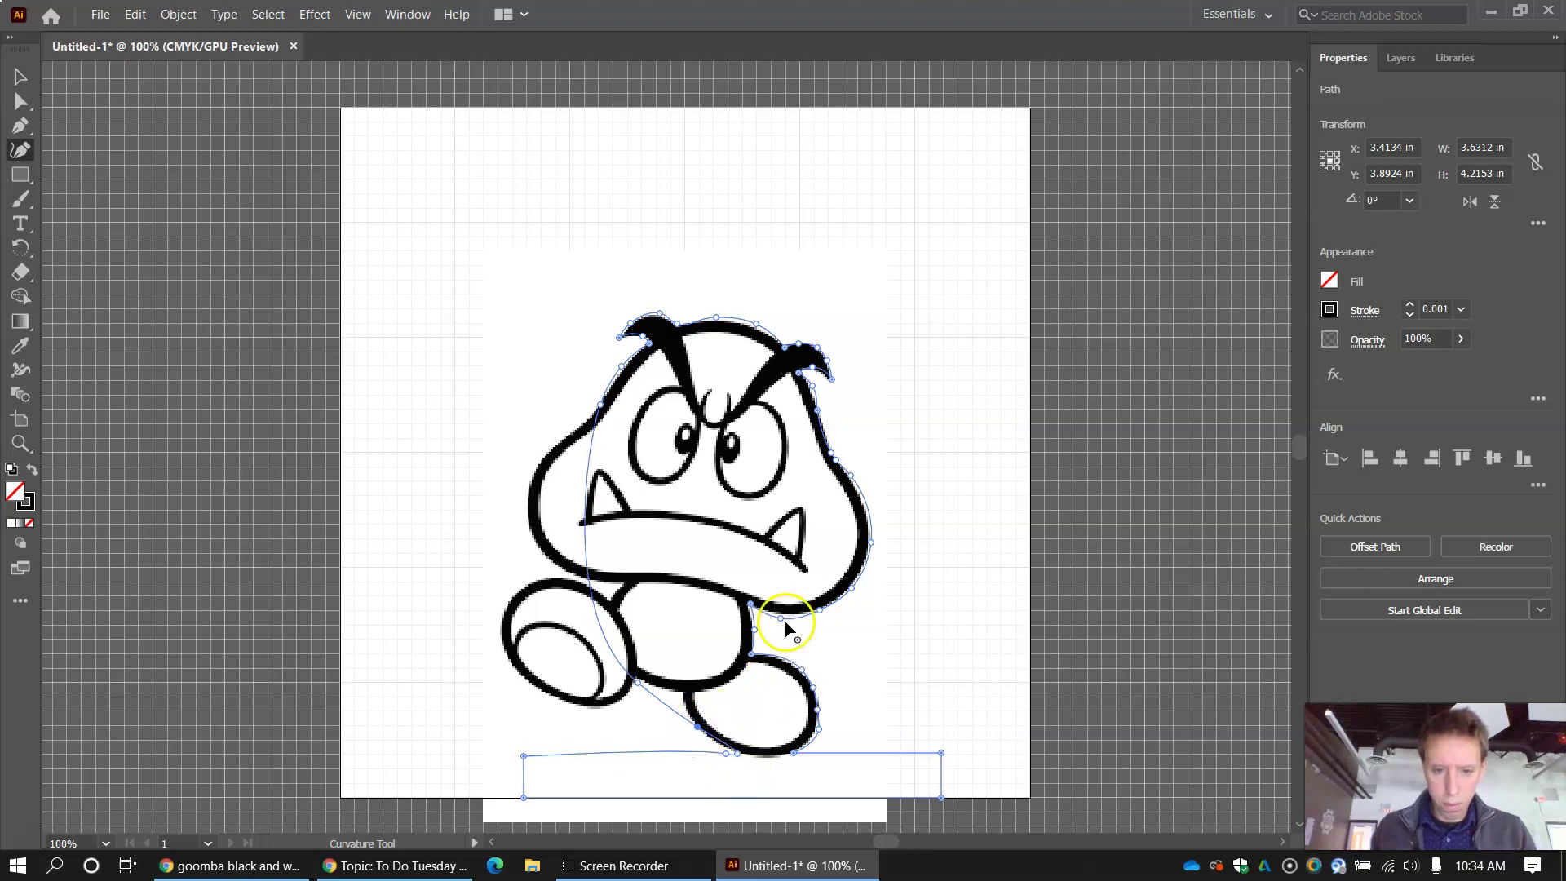
- Examine the closed outline's anchor points around the base with the Direct Selection tool
{"action": "left_click", "coordinate": [279, 371]}
{"action": "left_click", "coordinate": [20, 101]}
{"action": "left_click", "coordinate": [437, 405]}
{"action": "left_click", "coordinate": [745, 785]}
{"action": "left_click", "coordinate": [663, 555]}
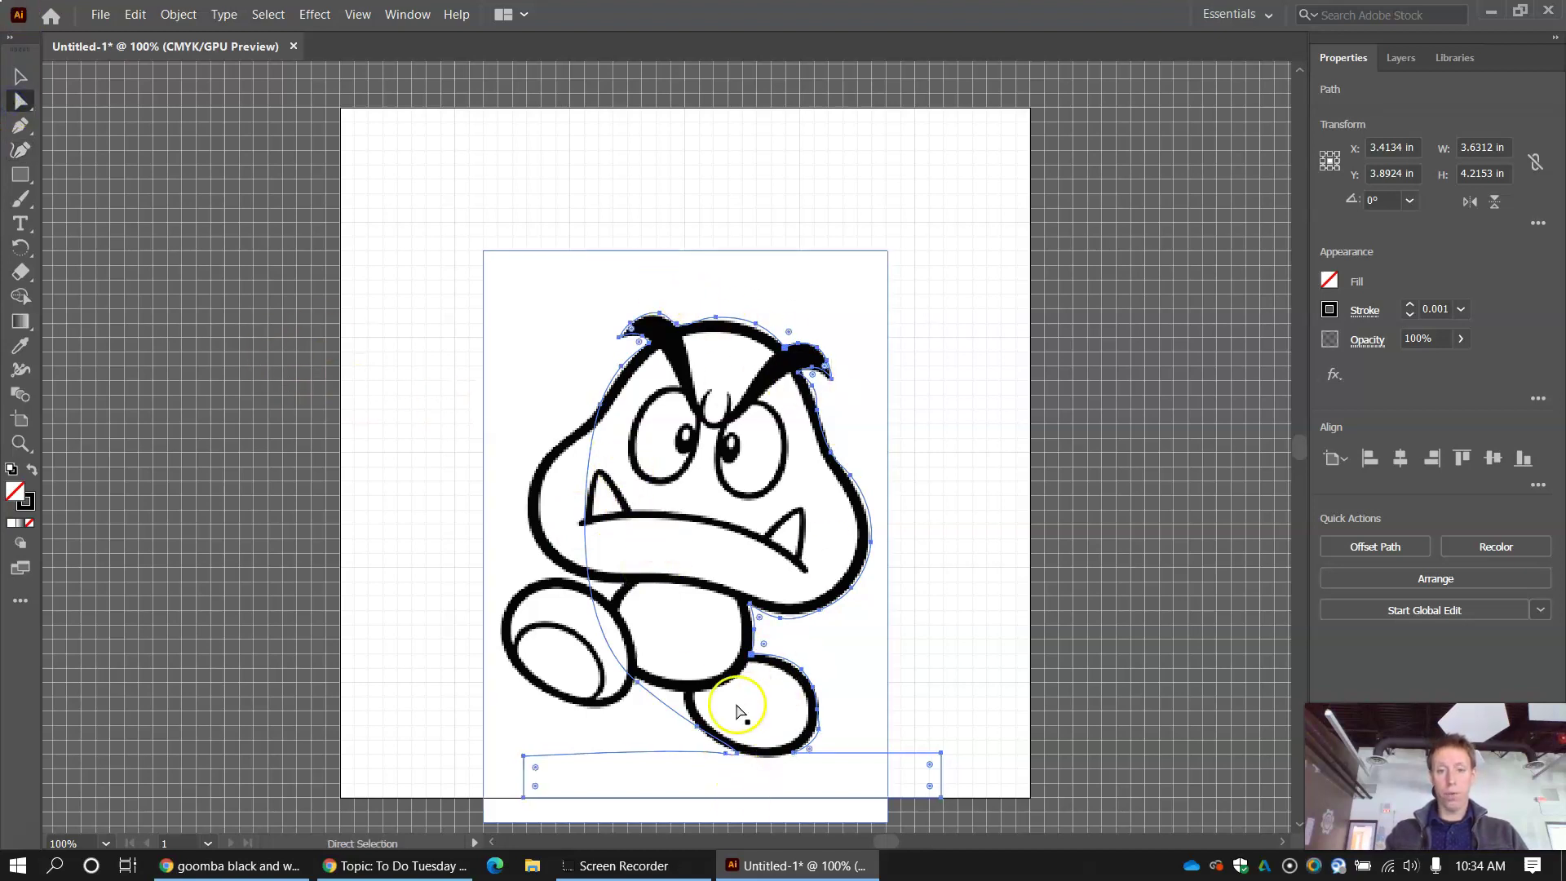
{"action": "left_click", "coordinate": [850, 750]}
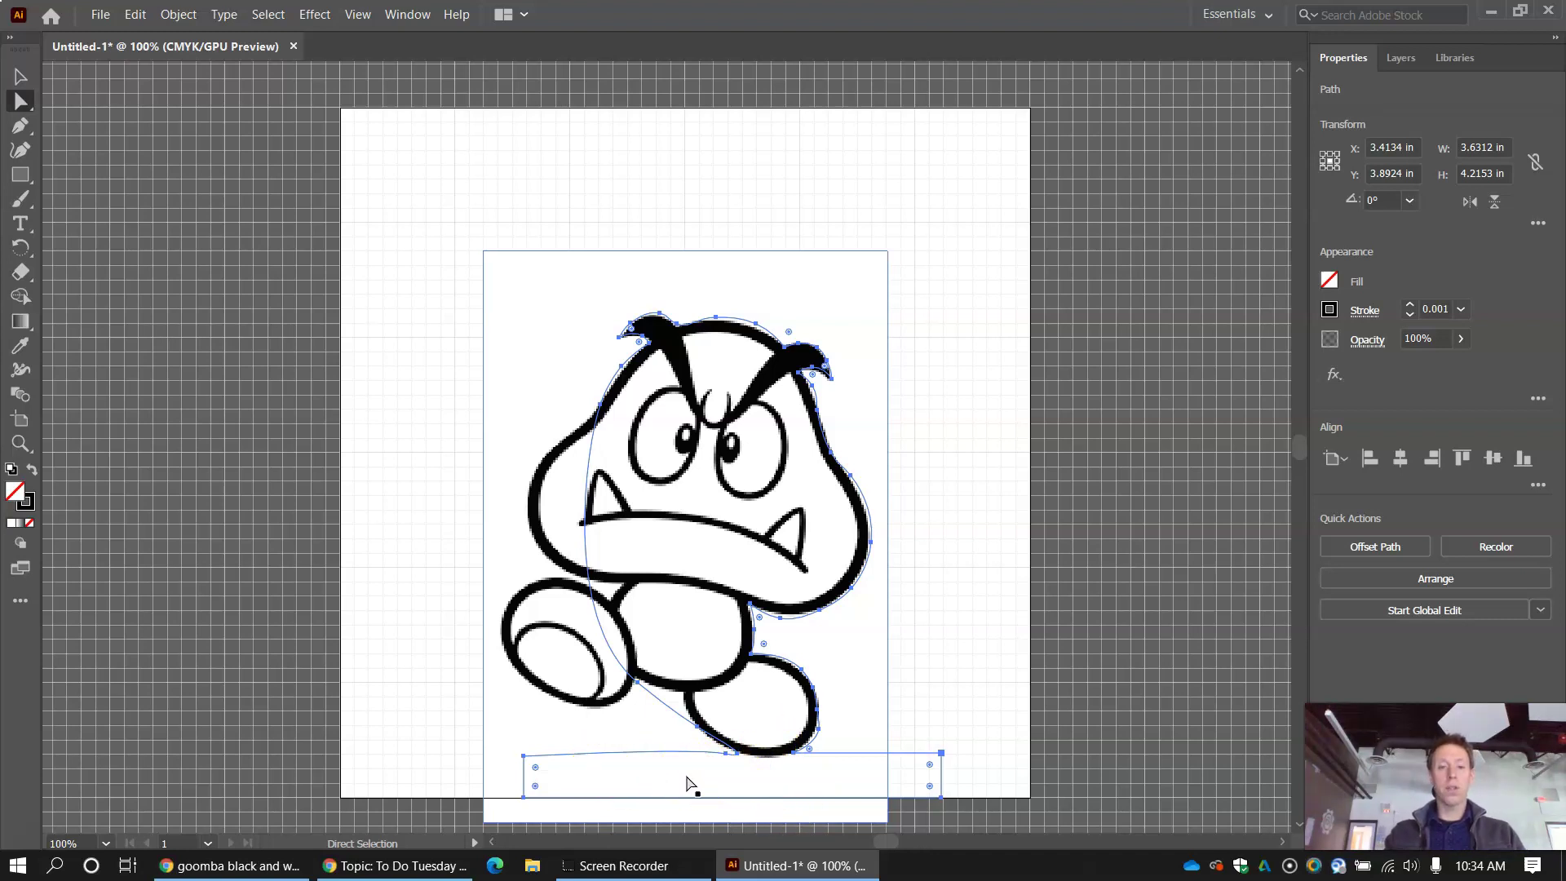
{"action": "scroll", "coordinate": [415, 610], "scroll_direction": "down", "scroll_amount": 1}
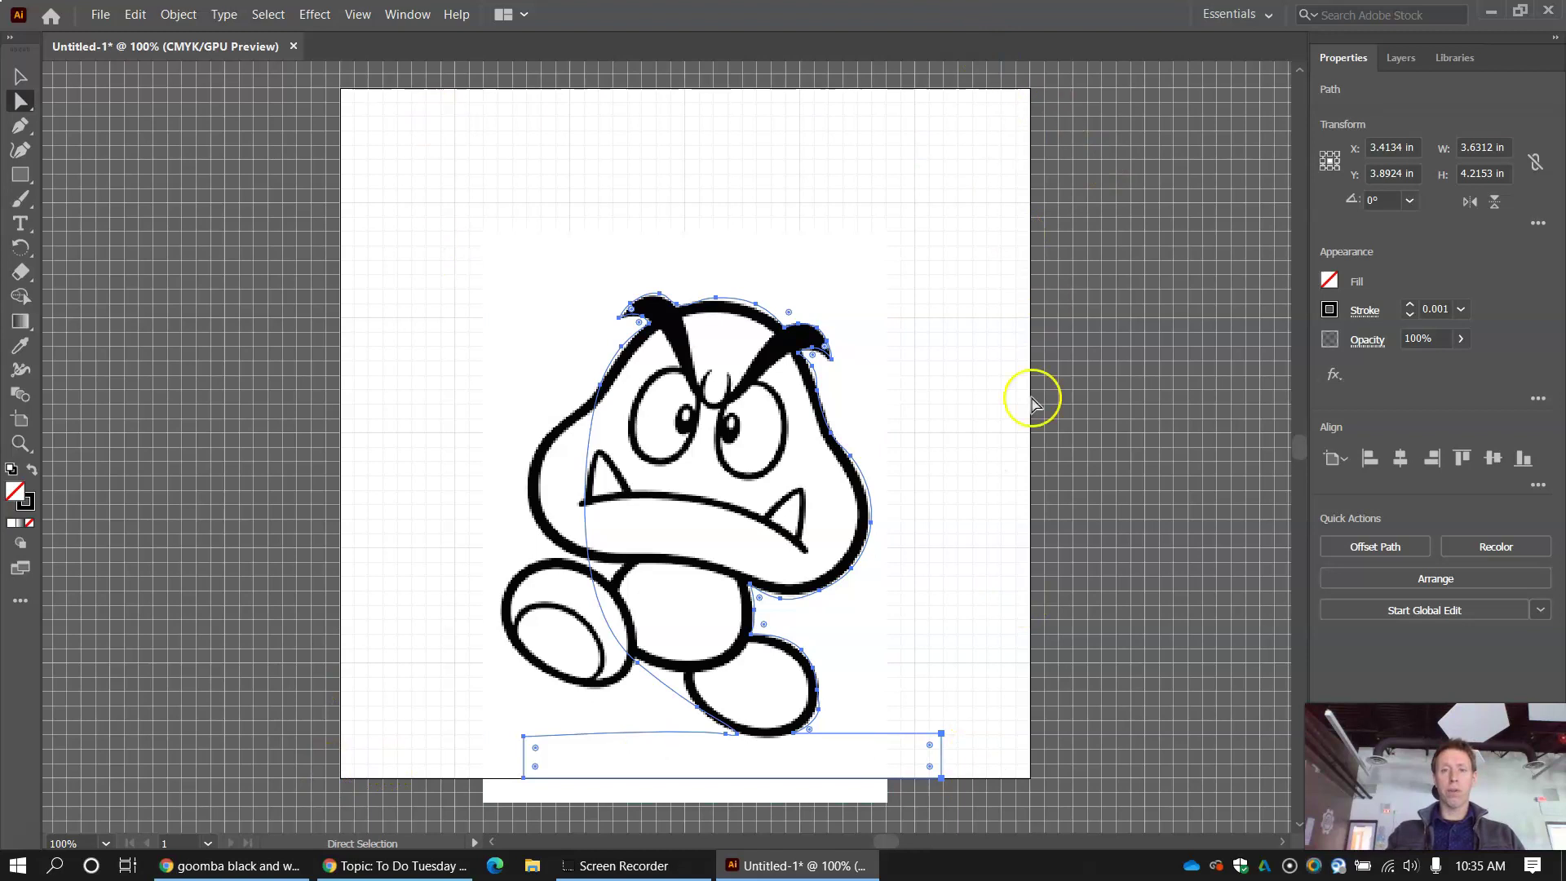
- Group the Goomba image with its traced outline and move the group up and left to about X 2.62 in, Y 3 in
{"action": "left_click", "coordinate": [22, 75]}
{"action": "left_click_drag", "start_coordinate": [302, 177], "coordinate": [1051, 807]}
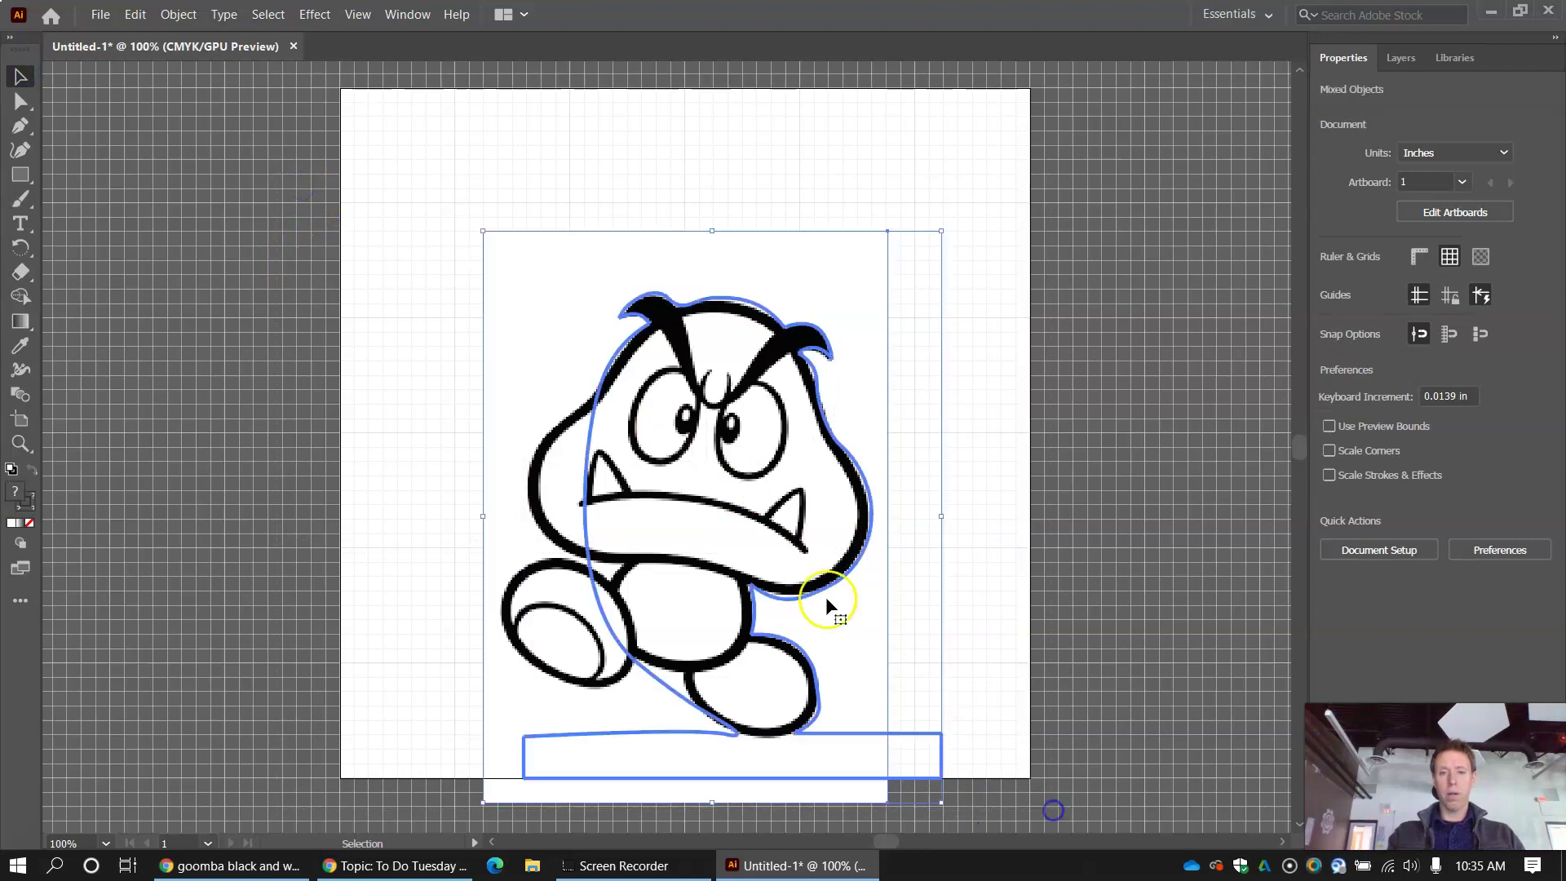
{"action": "left_click", "coordinate": [180, 14]}
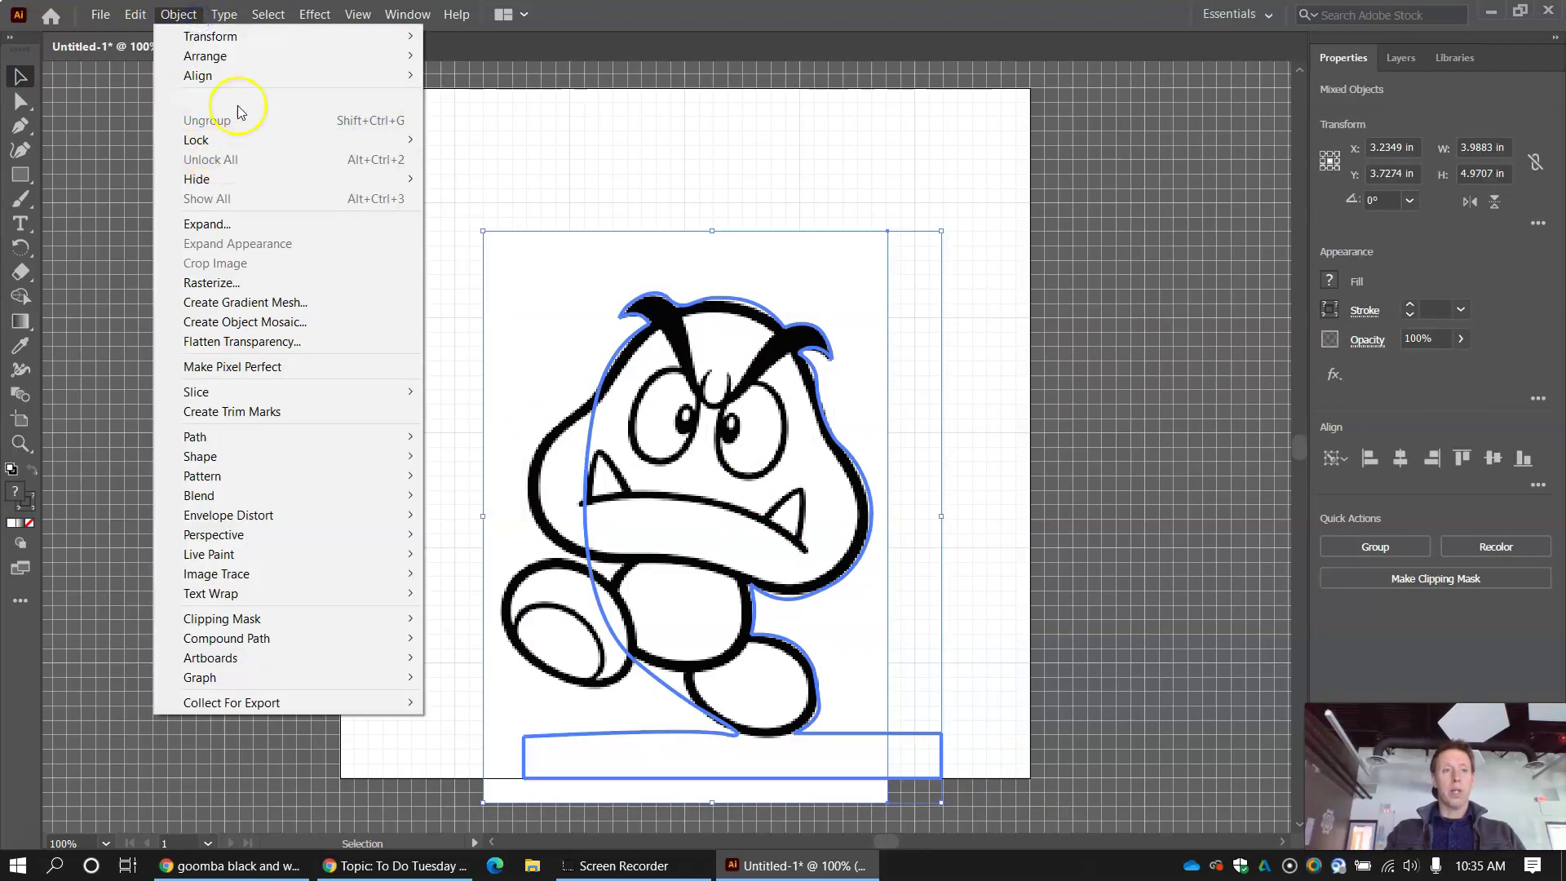
{"action": "left_click", "coordinate": [200, 101]}
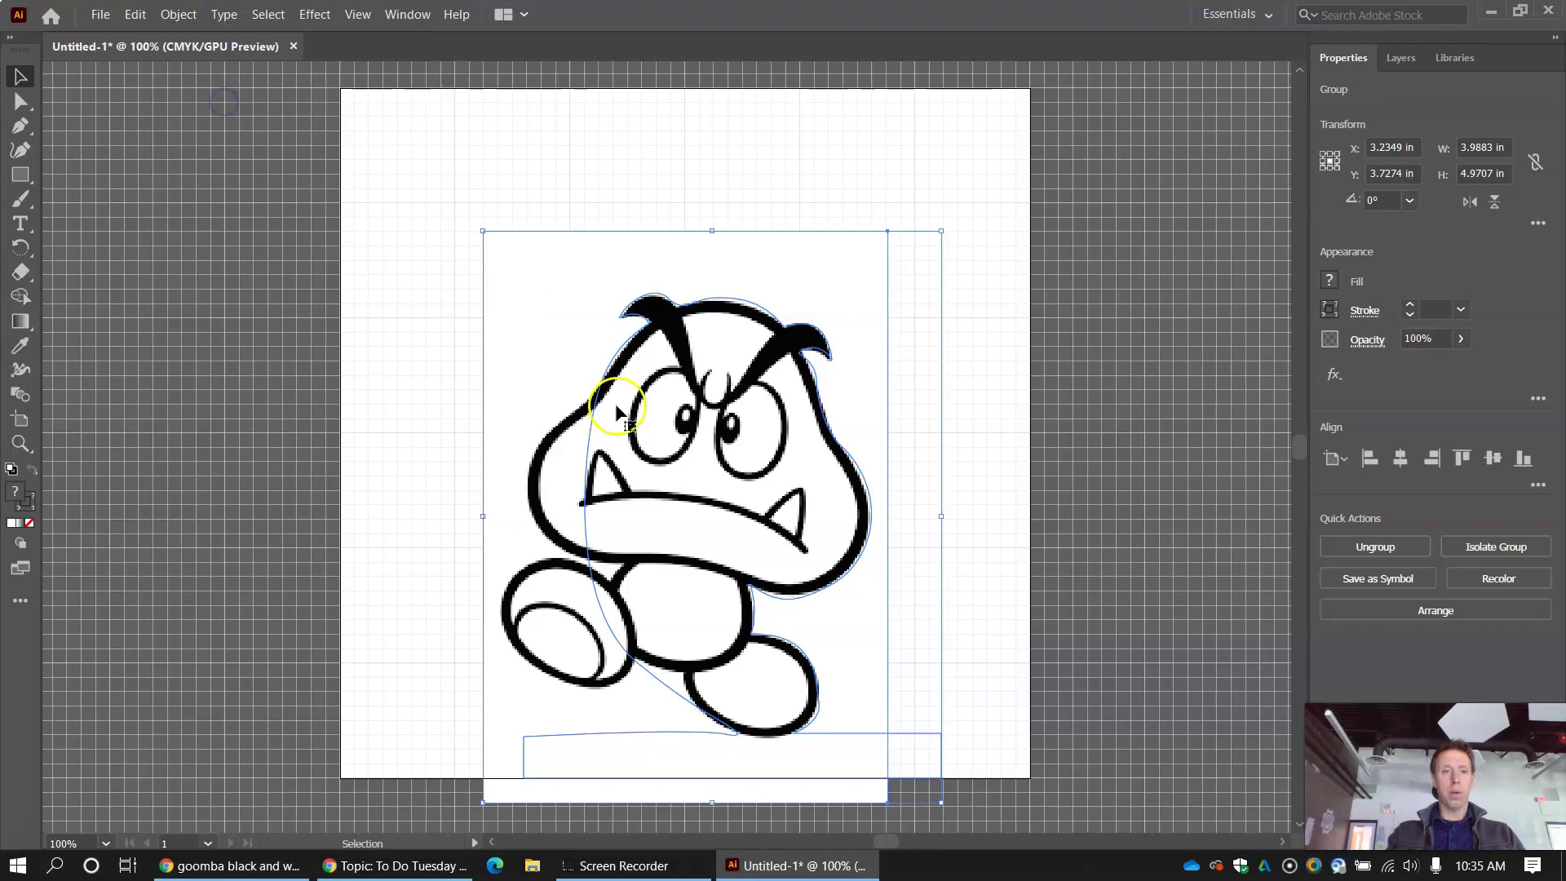
{"action": "left_click_drag", "start_coordinate": [699, 442], "coordinate": [626, 357]}
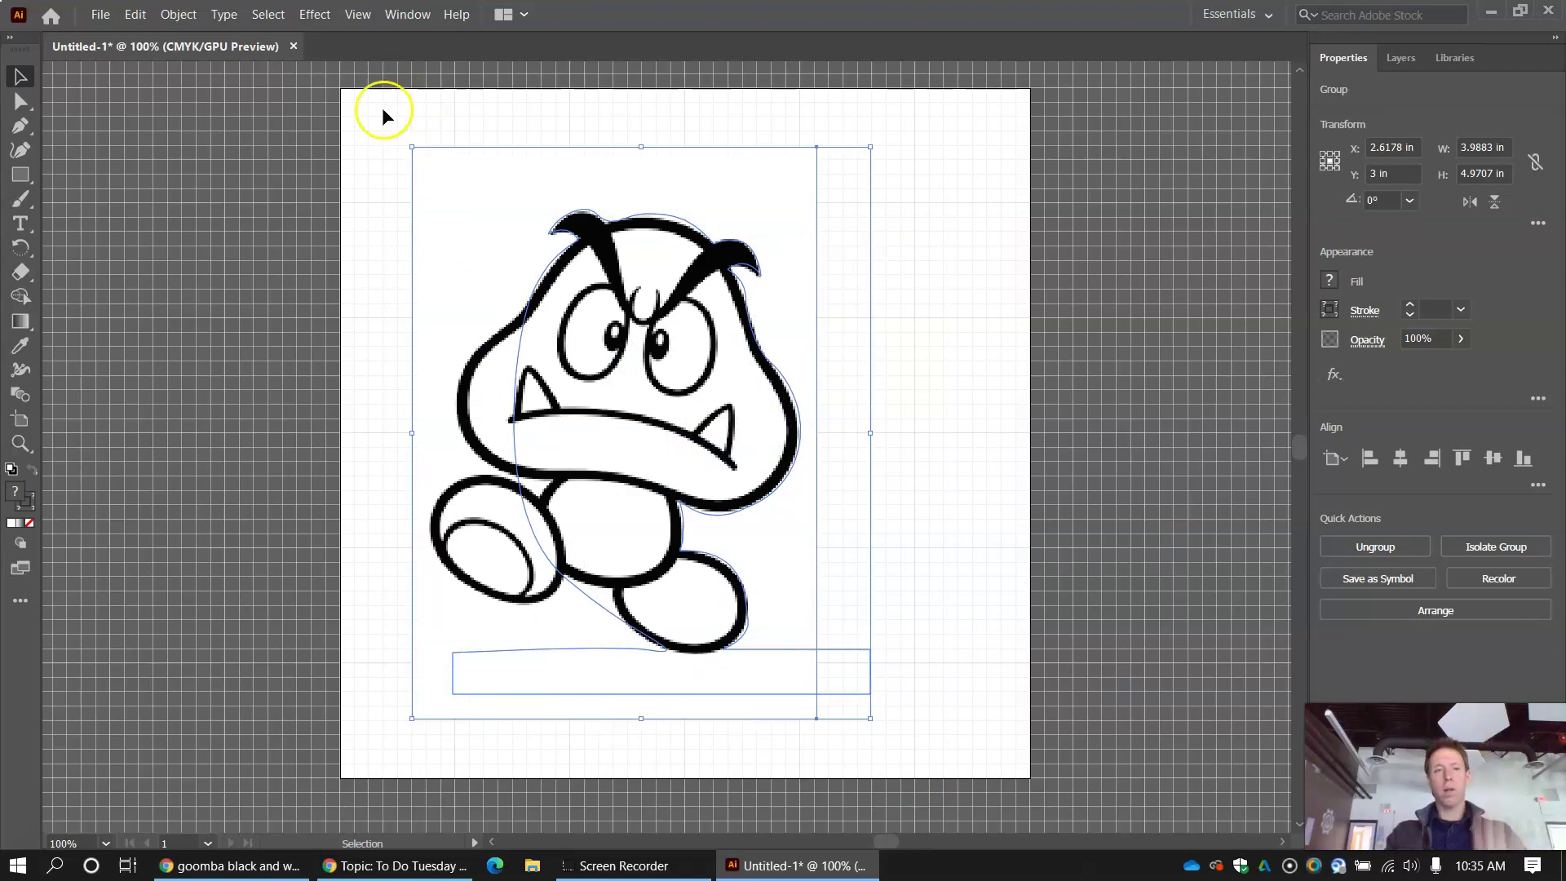
- Rotate the grouped image and outline by 180 degrees
{"action": "left_click", "coordinate": [178, 14]}
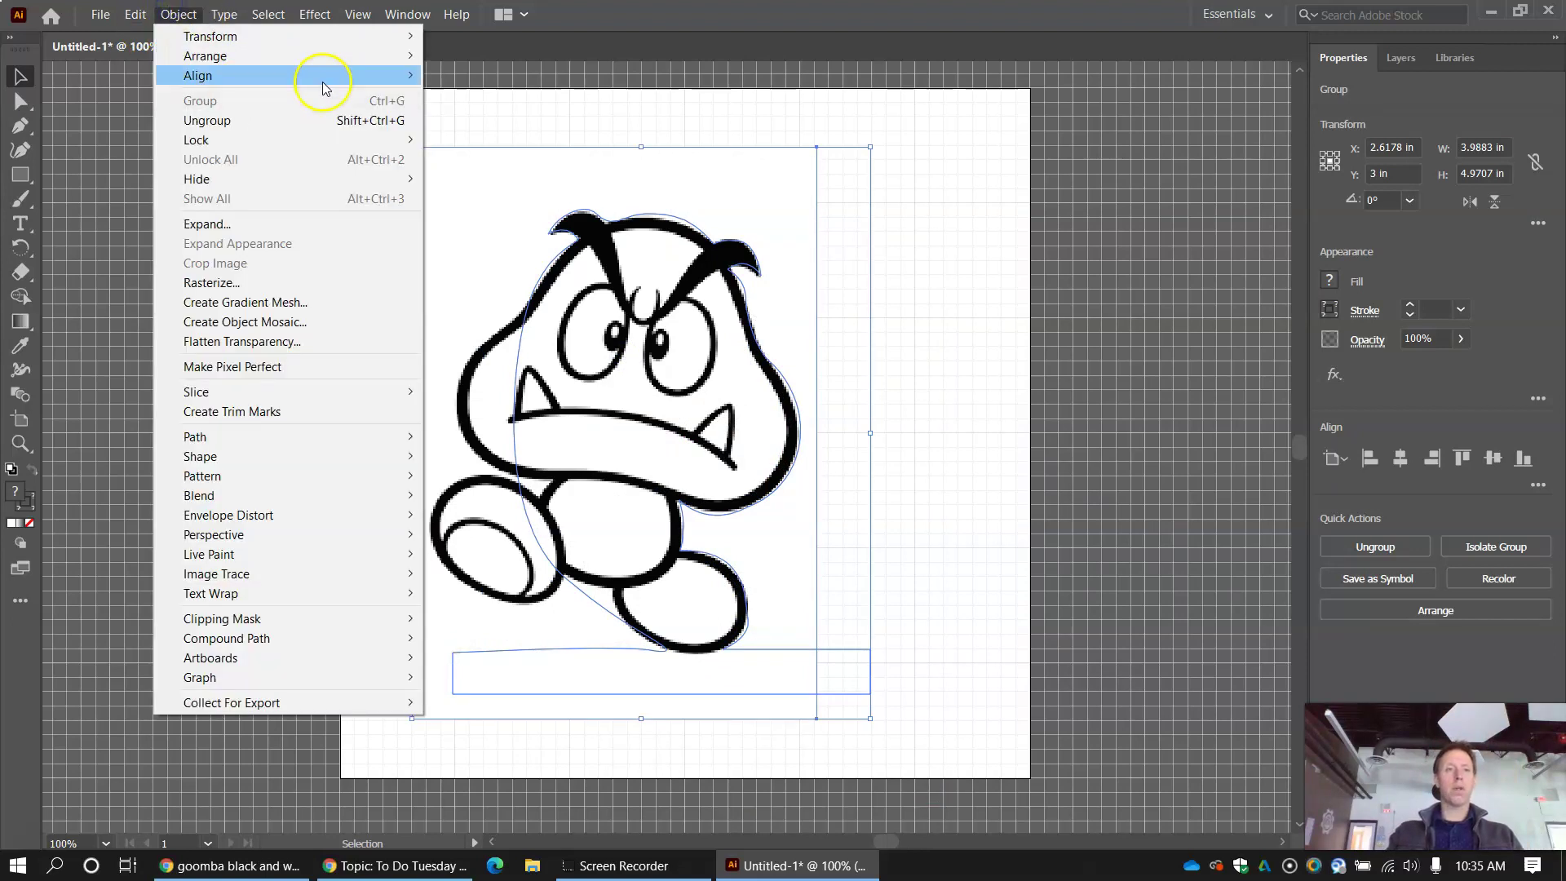
{"action": "mouse_move", "coordinate": [341, 81]}
{"action": "mouse_move", "coordinate": [364, 56]}
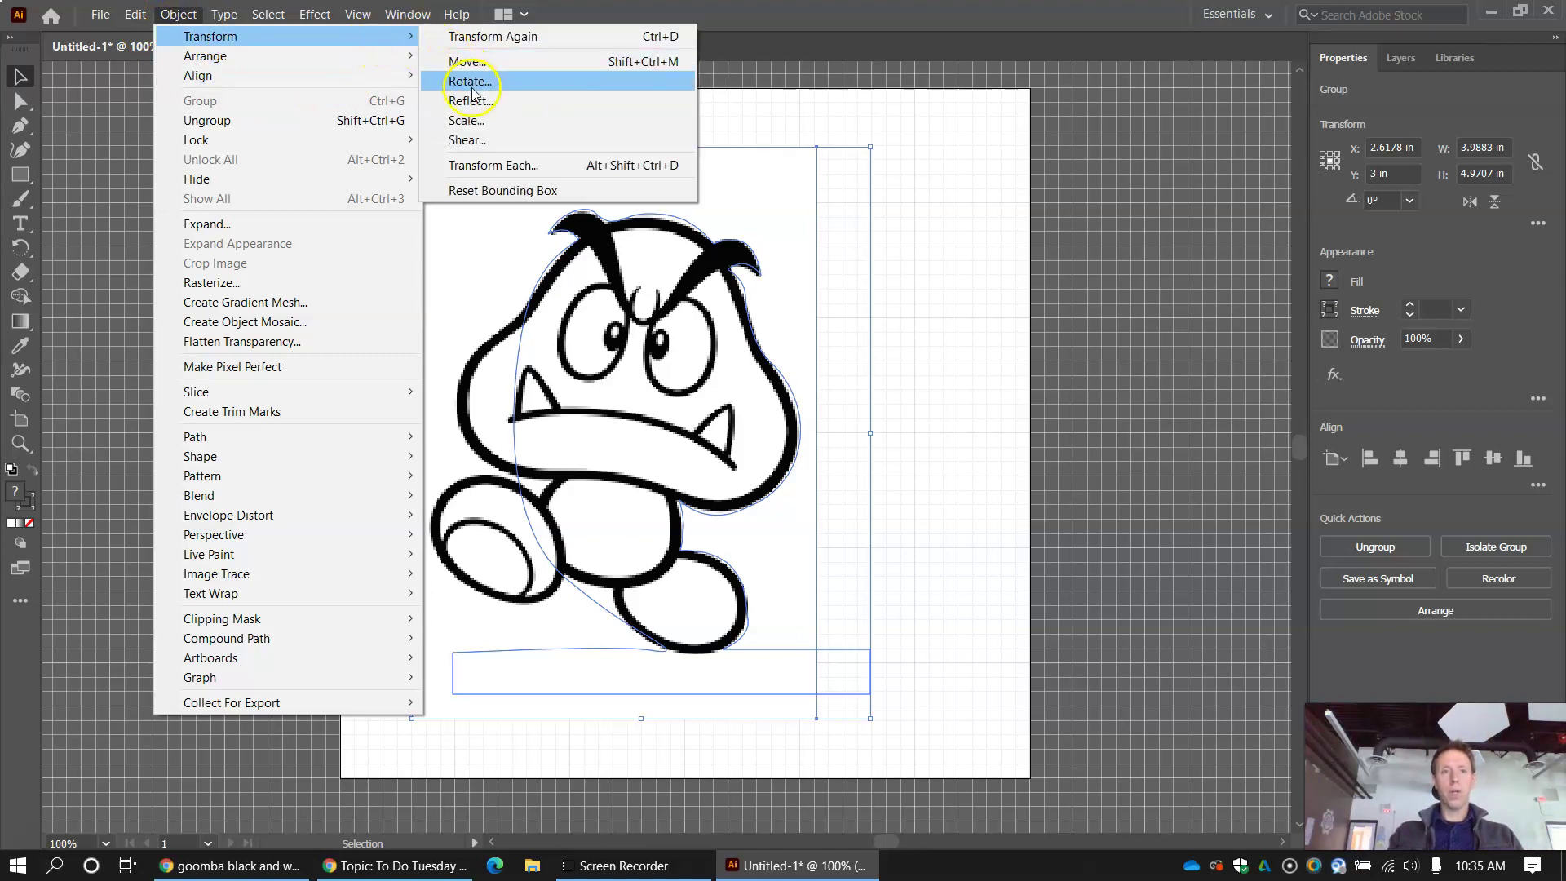
{"action": "left_click", "coordinate": [472, 81]}
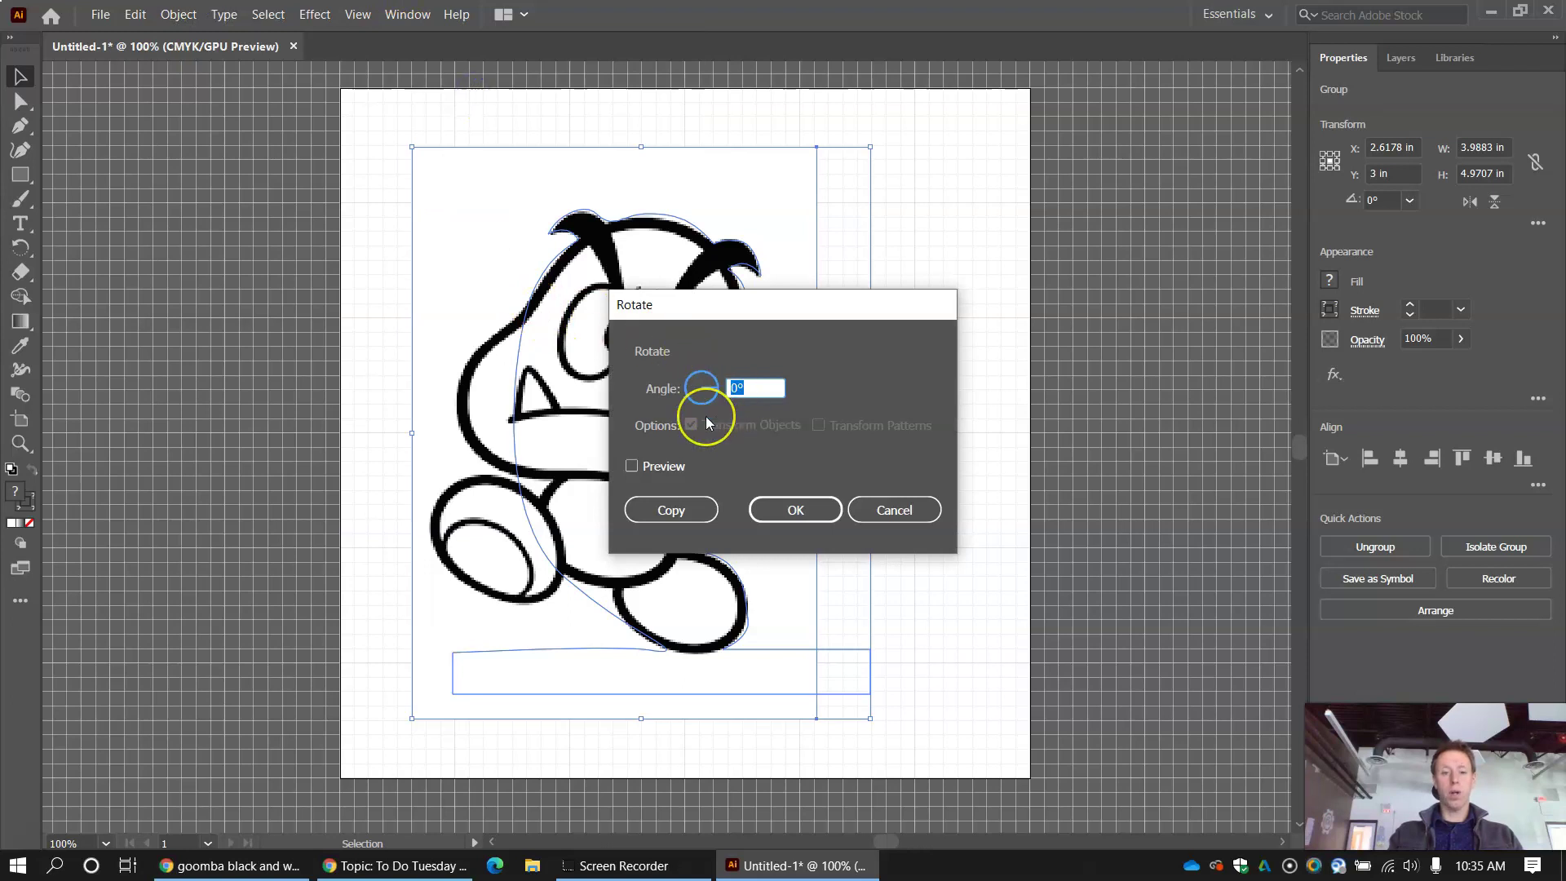
{"action": "type", "text": "18"}
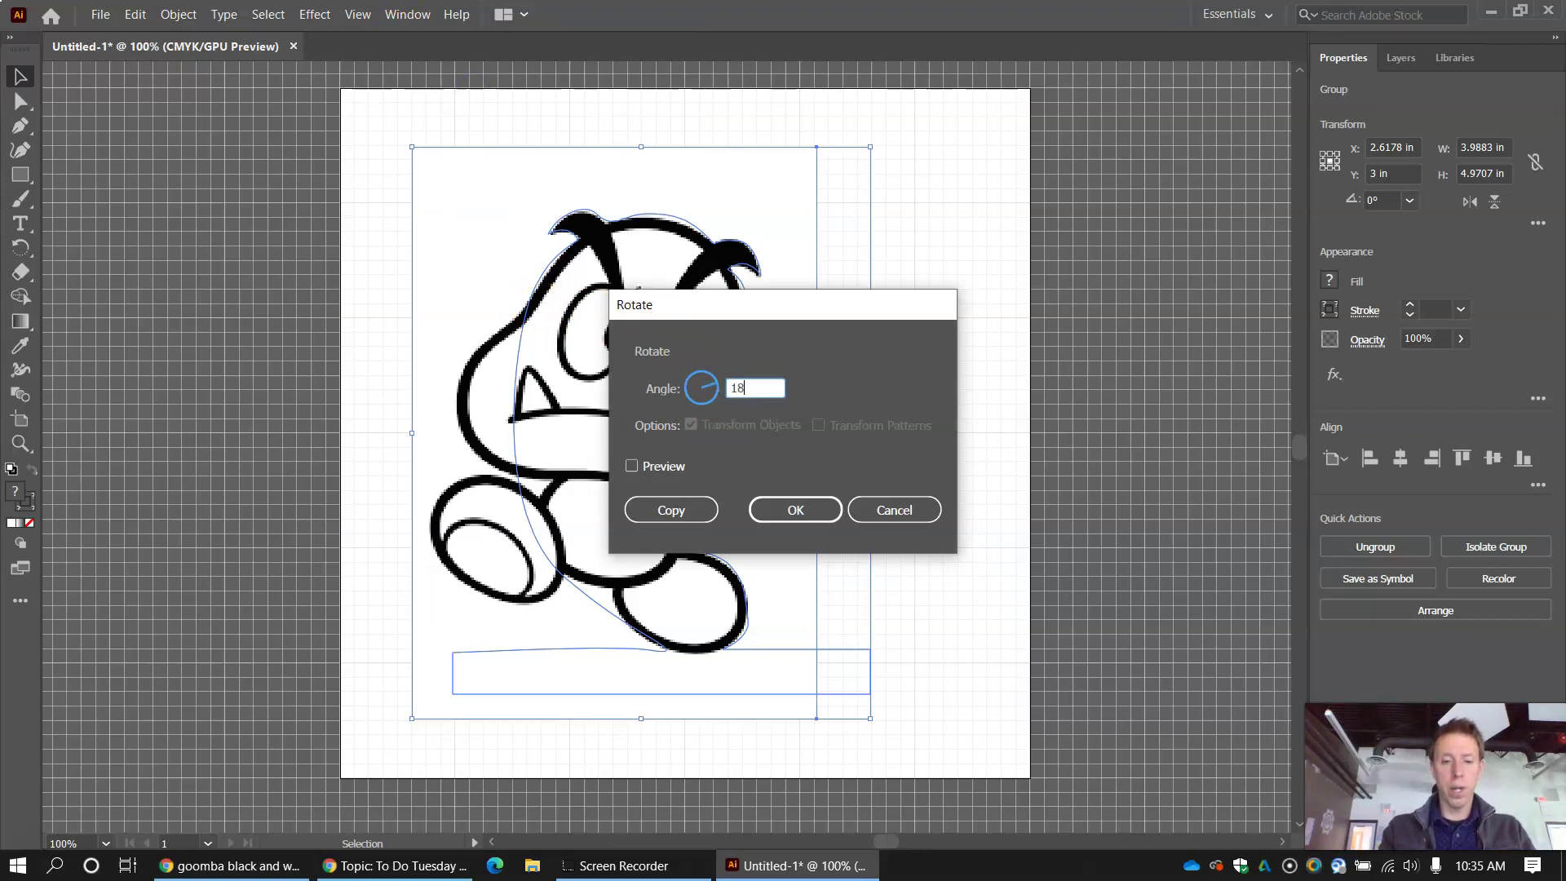
{"action": "type", "text": "0"}
{"action": "left_click", "coordinate": [785, 512]}
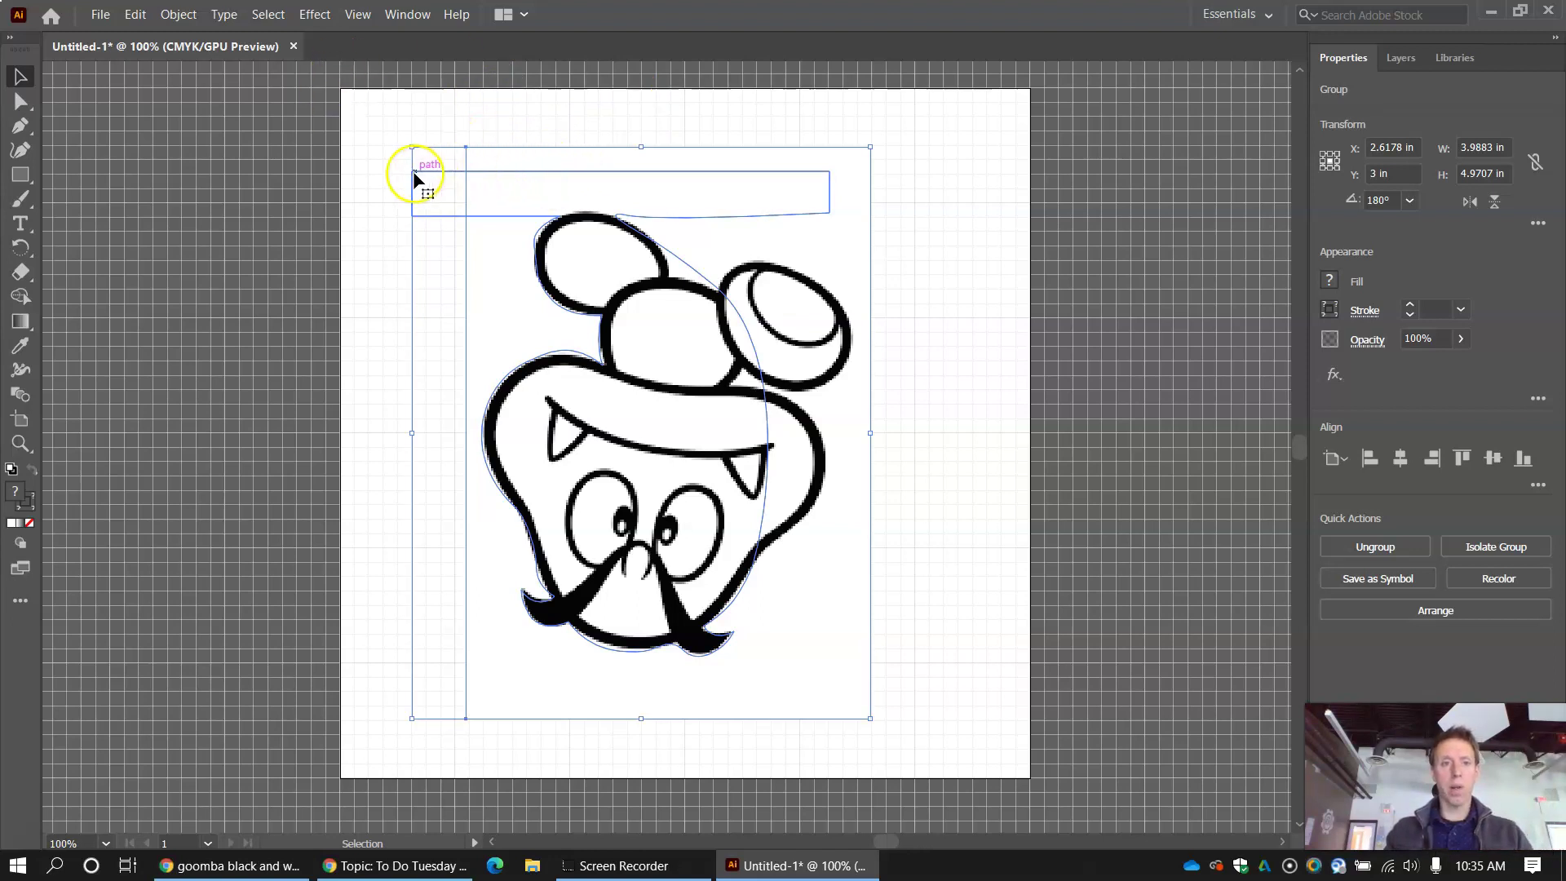
- Move the group so its outline sits in the artboard's top-left corner, nudging it one increment right and down
{"action": "left_click_drag", "start_coordinate": [676, 413], "coordinate": [609, 334]}
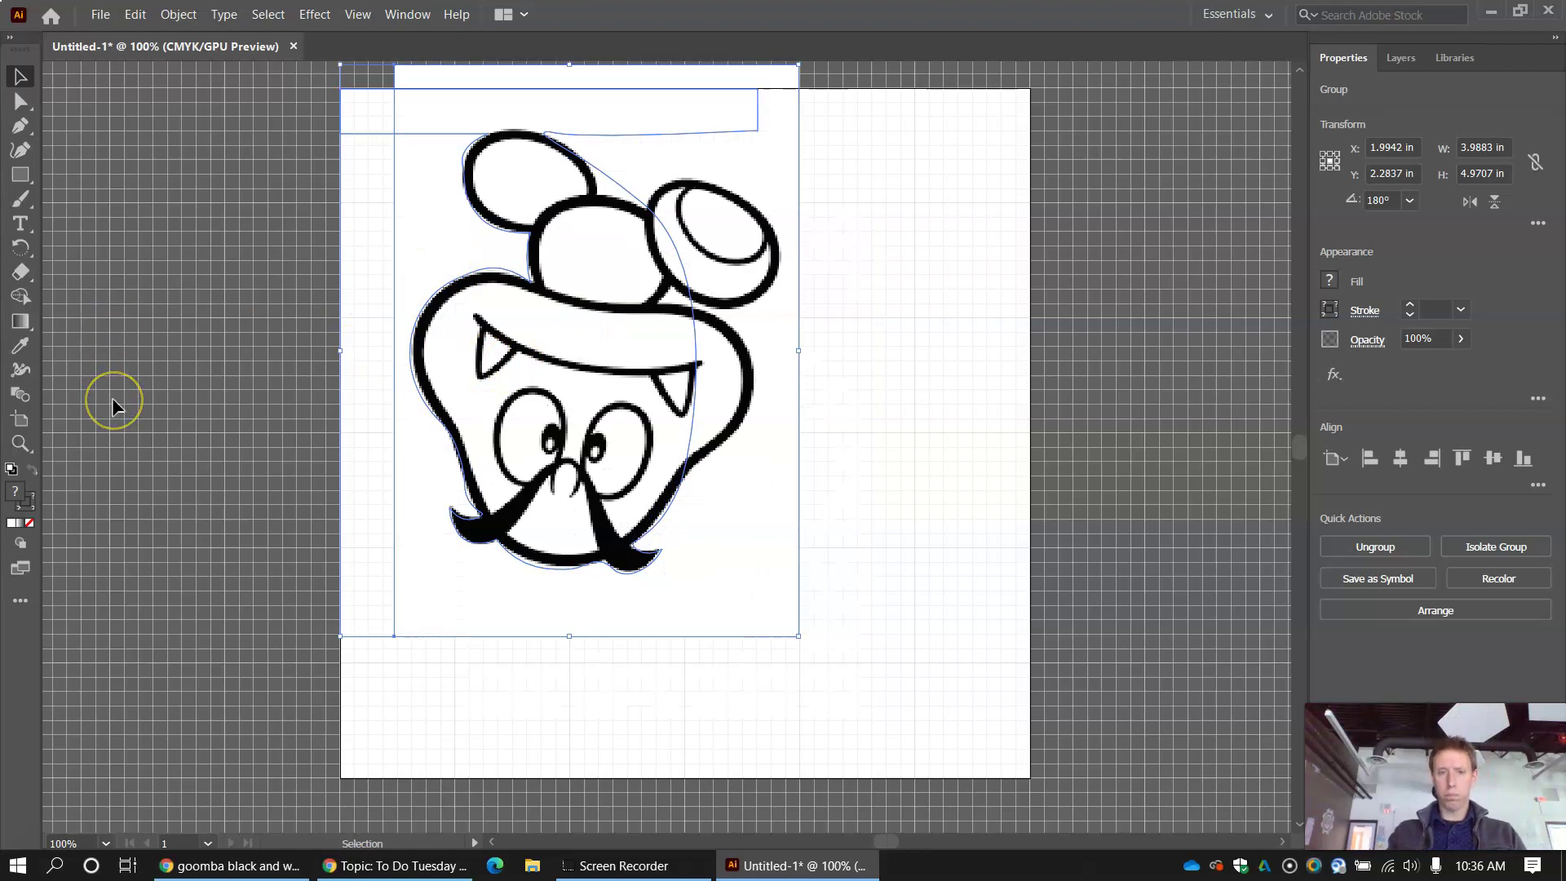
{"action": "key", "text": "Right"}
{"action": "key", "text": "Down"}
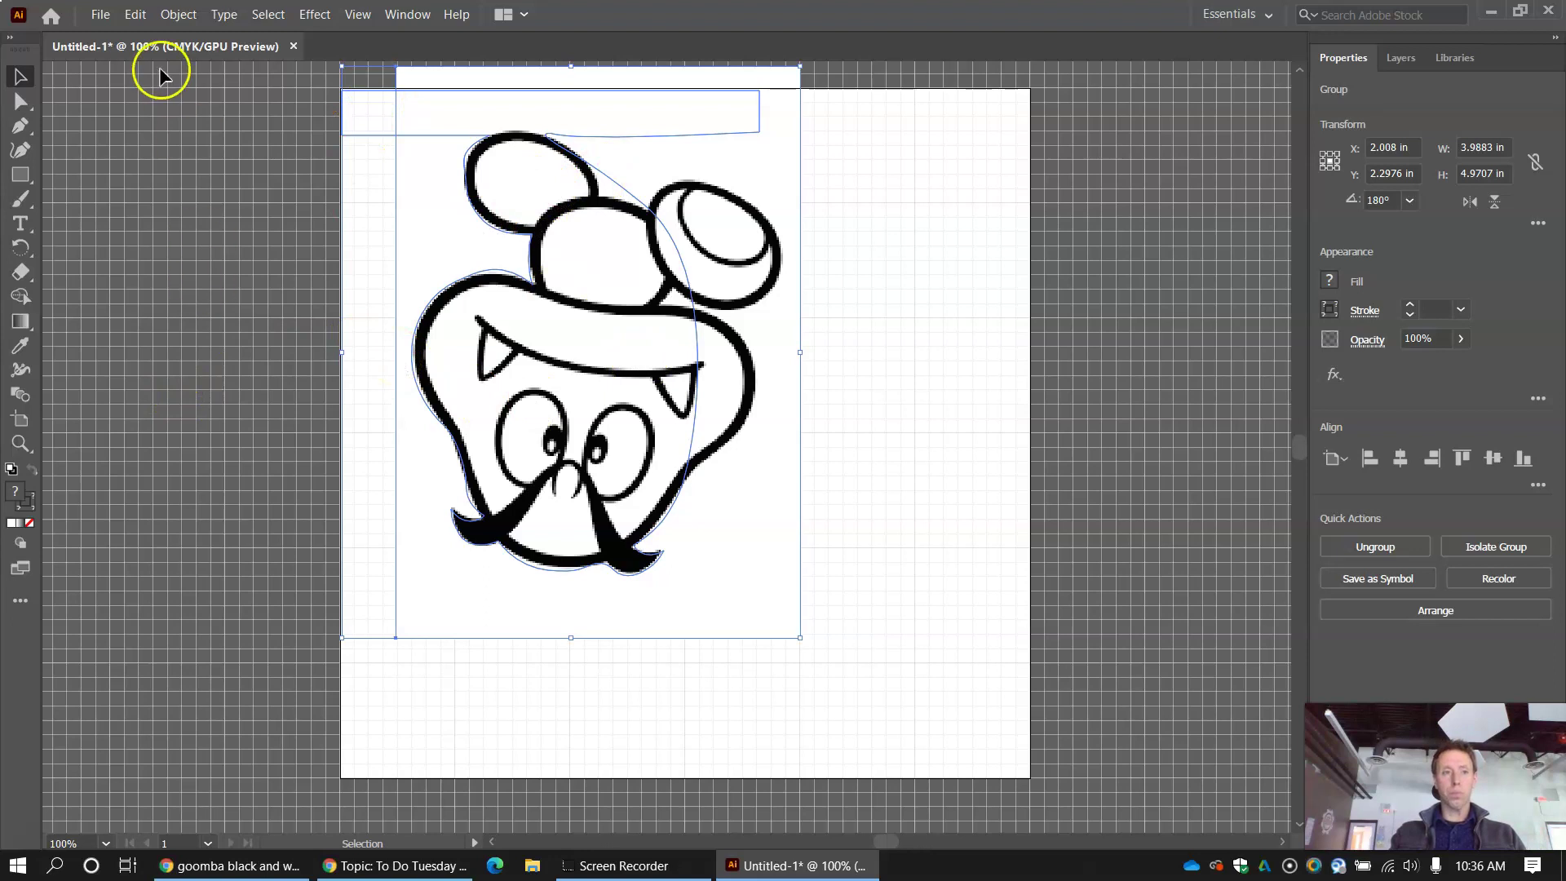
- Set the print job to use the MS 112 - Epilog Helix 24 printer, with top-left placement at X 0 in, Y 0 in
{"action": "left_click", "coordinate": [100, 14]}
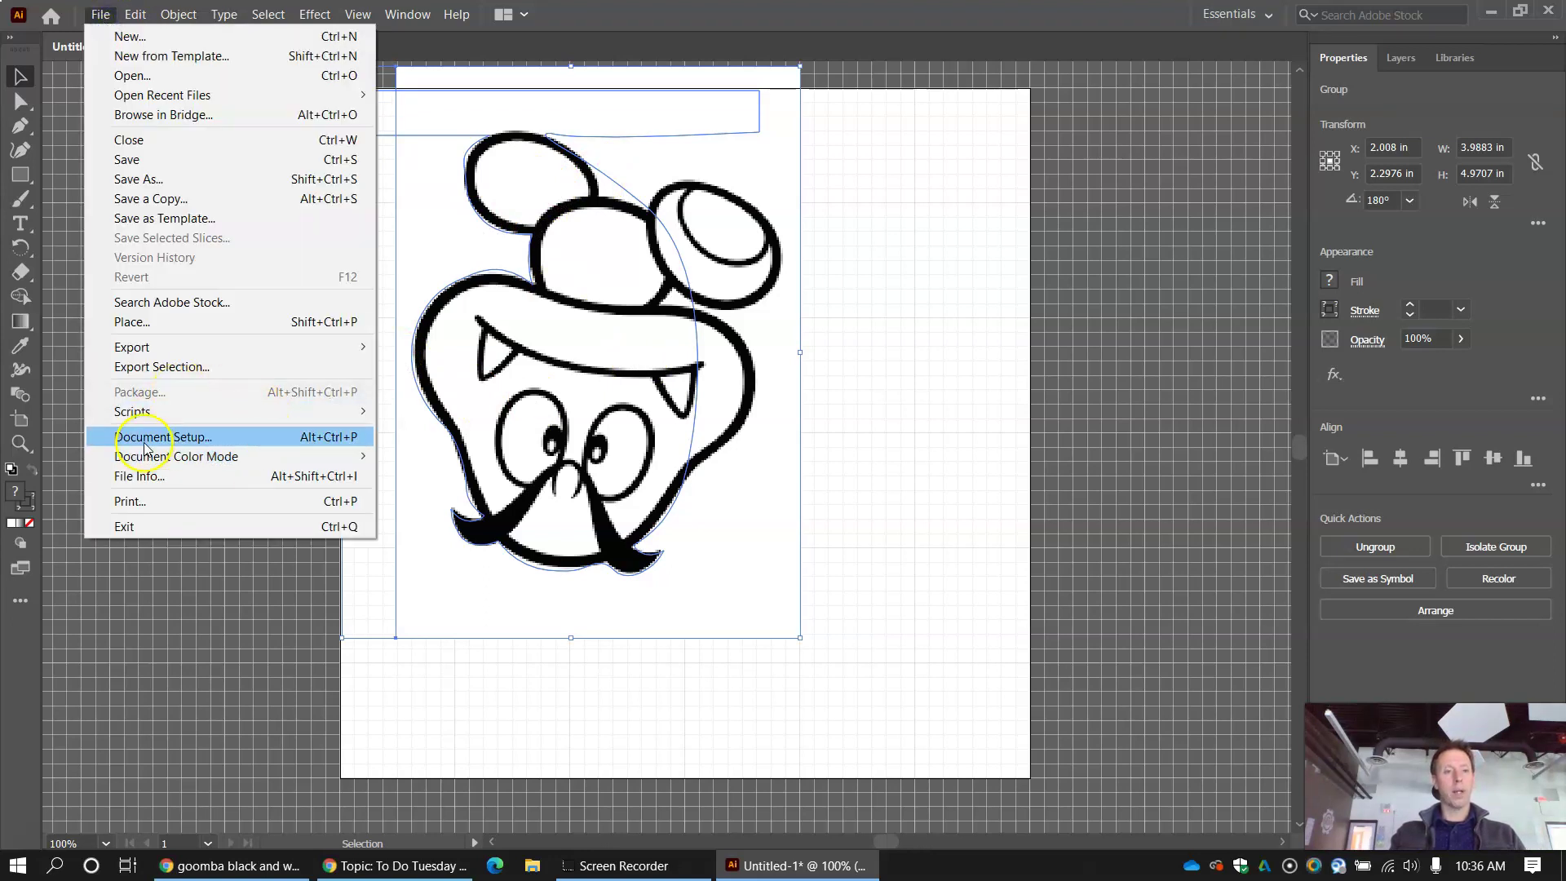
{"action": "left_click", "coordinate": [140, 499]}
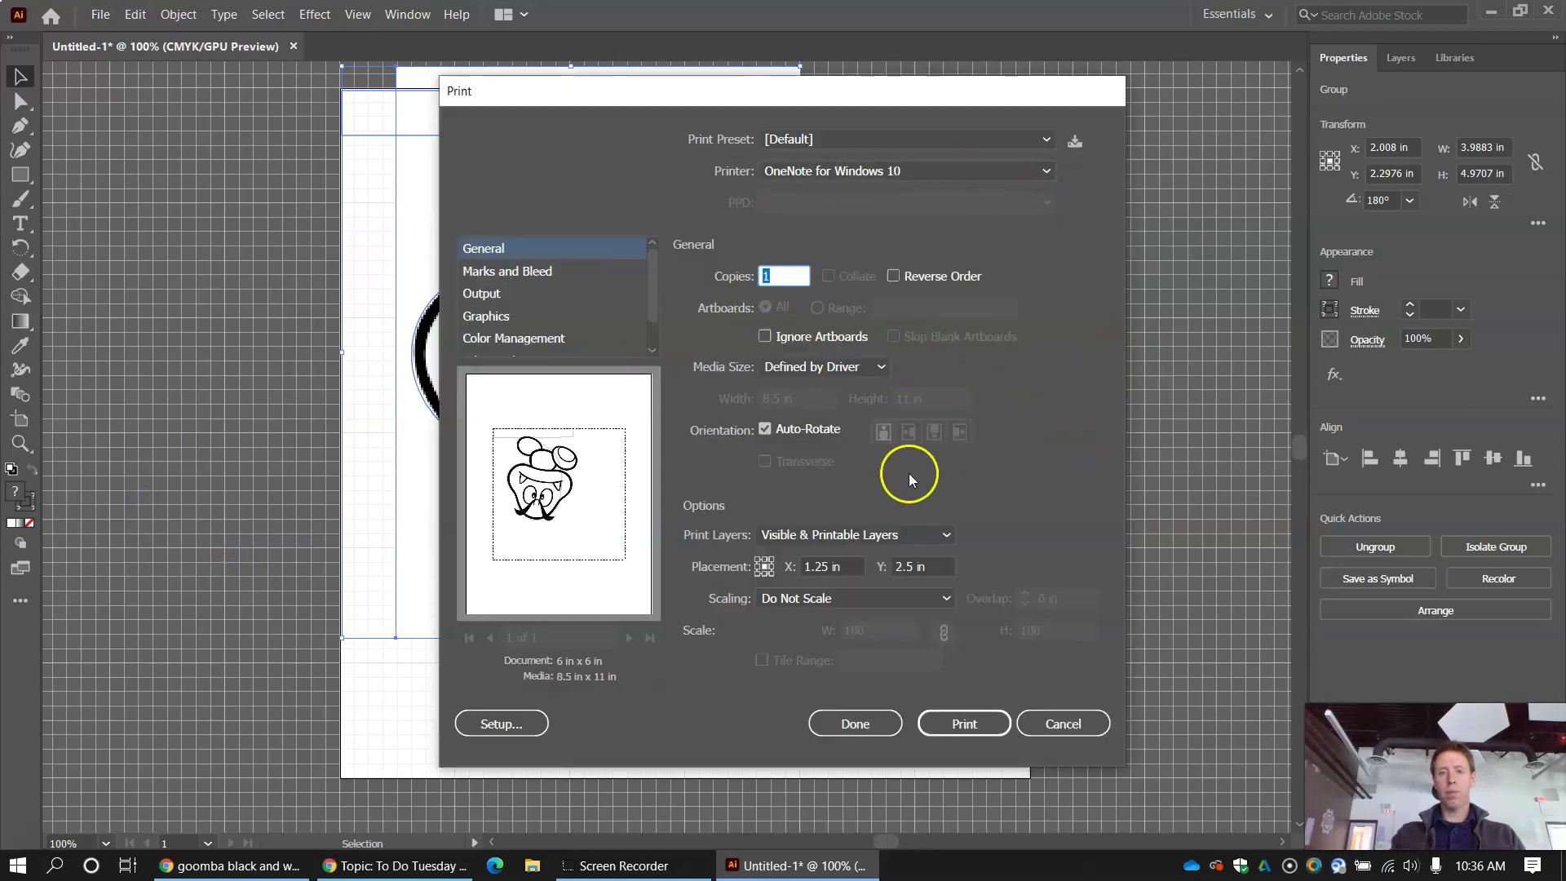
{"action": "left_click", "coordinate": [1043, 174]}
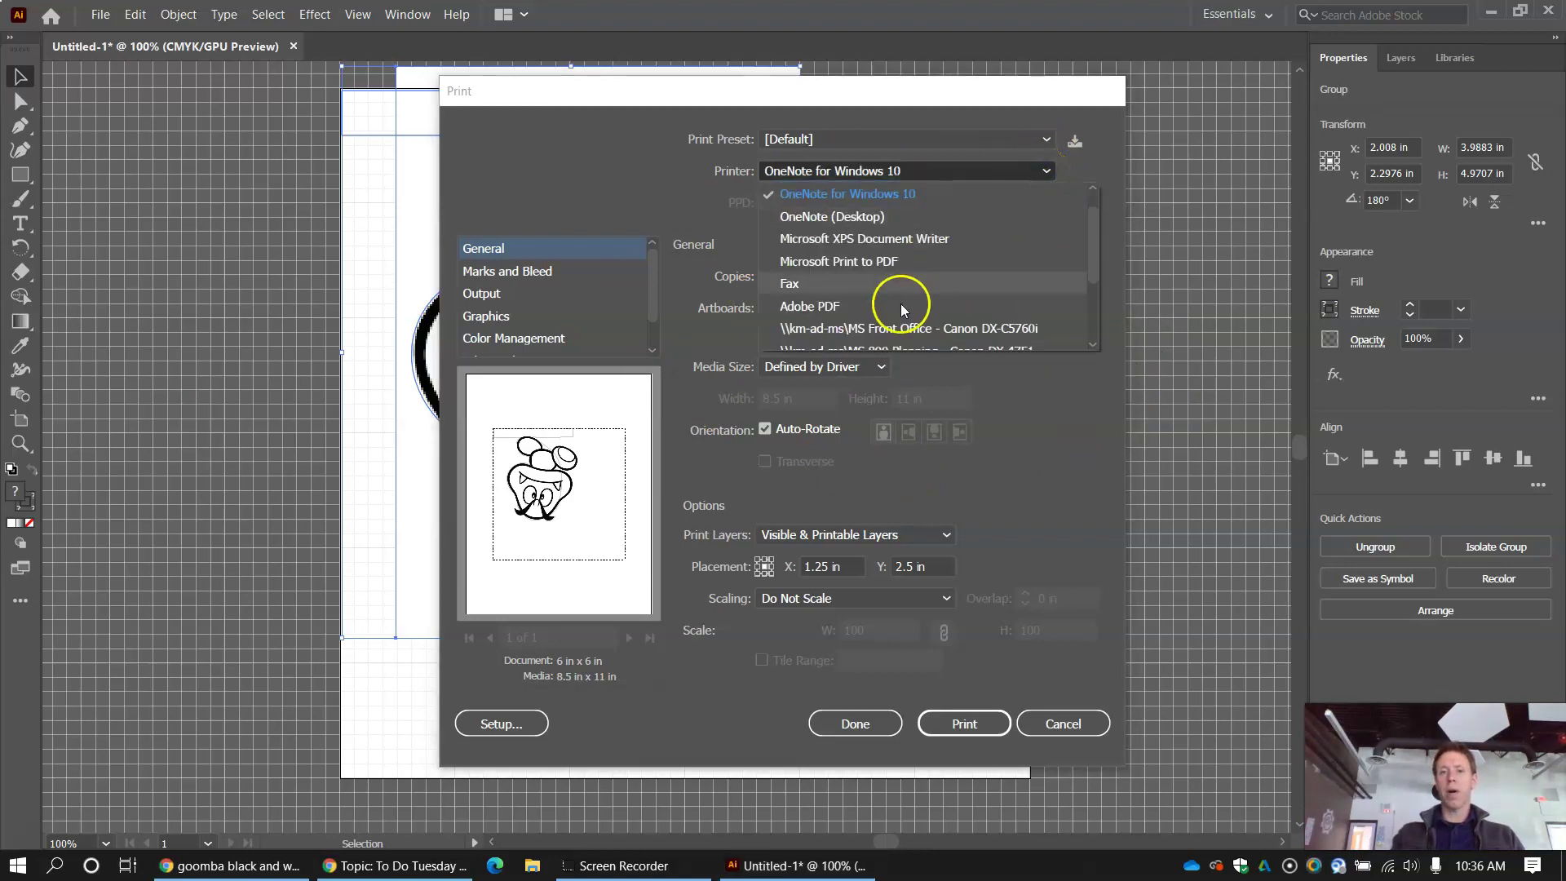
{"action": "scroll", "coordinate": [898, 315], "scroll_direction": "down", "scroll_amount": 2}
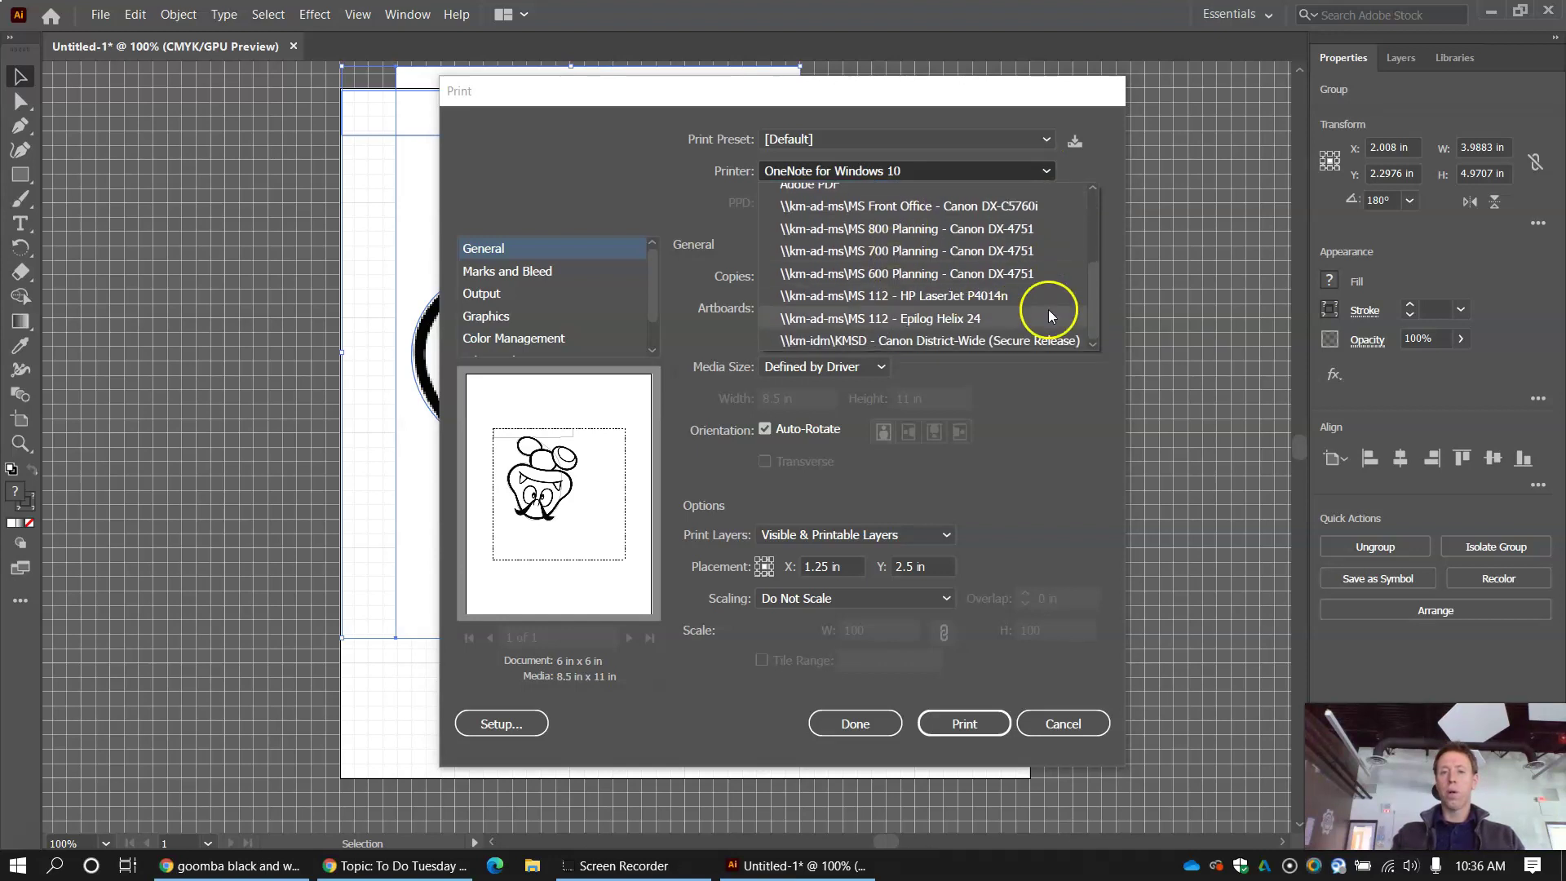
{"action": "left_click", "coordinate": [930, 324]}
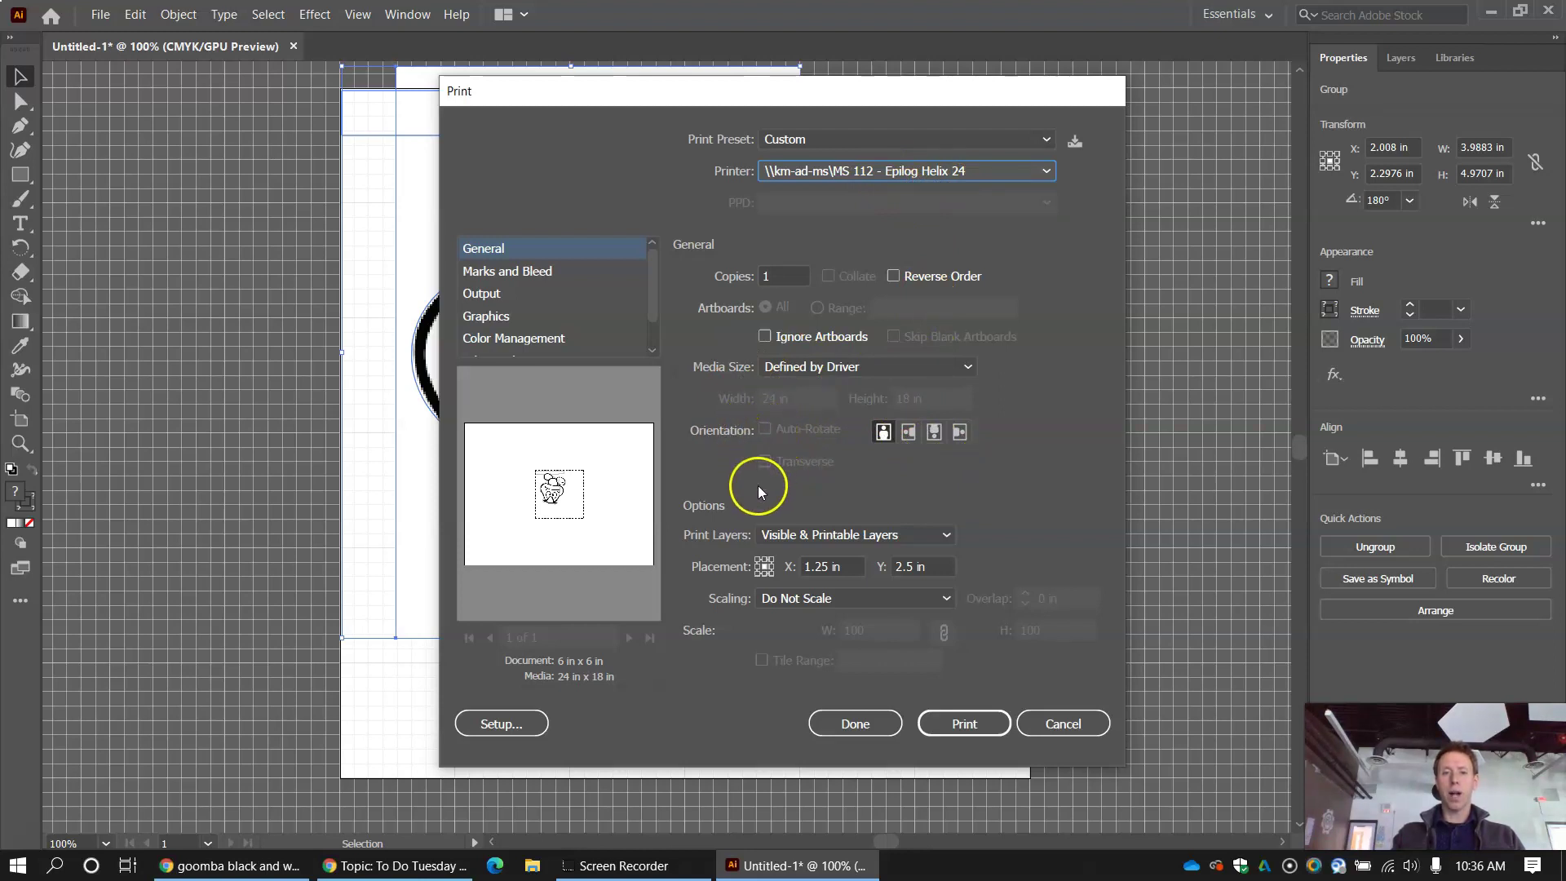
{"action": "left_click", "coordinate": [758, 561]}
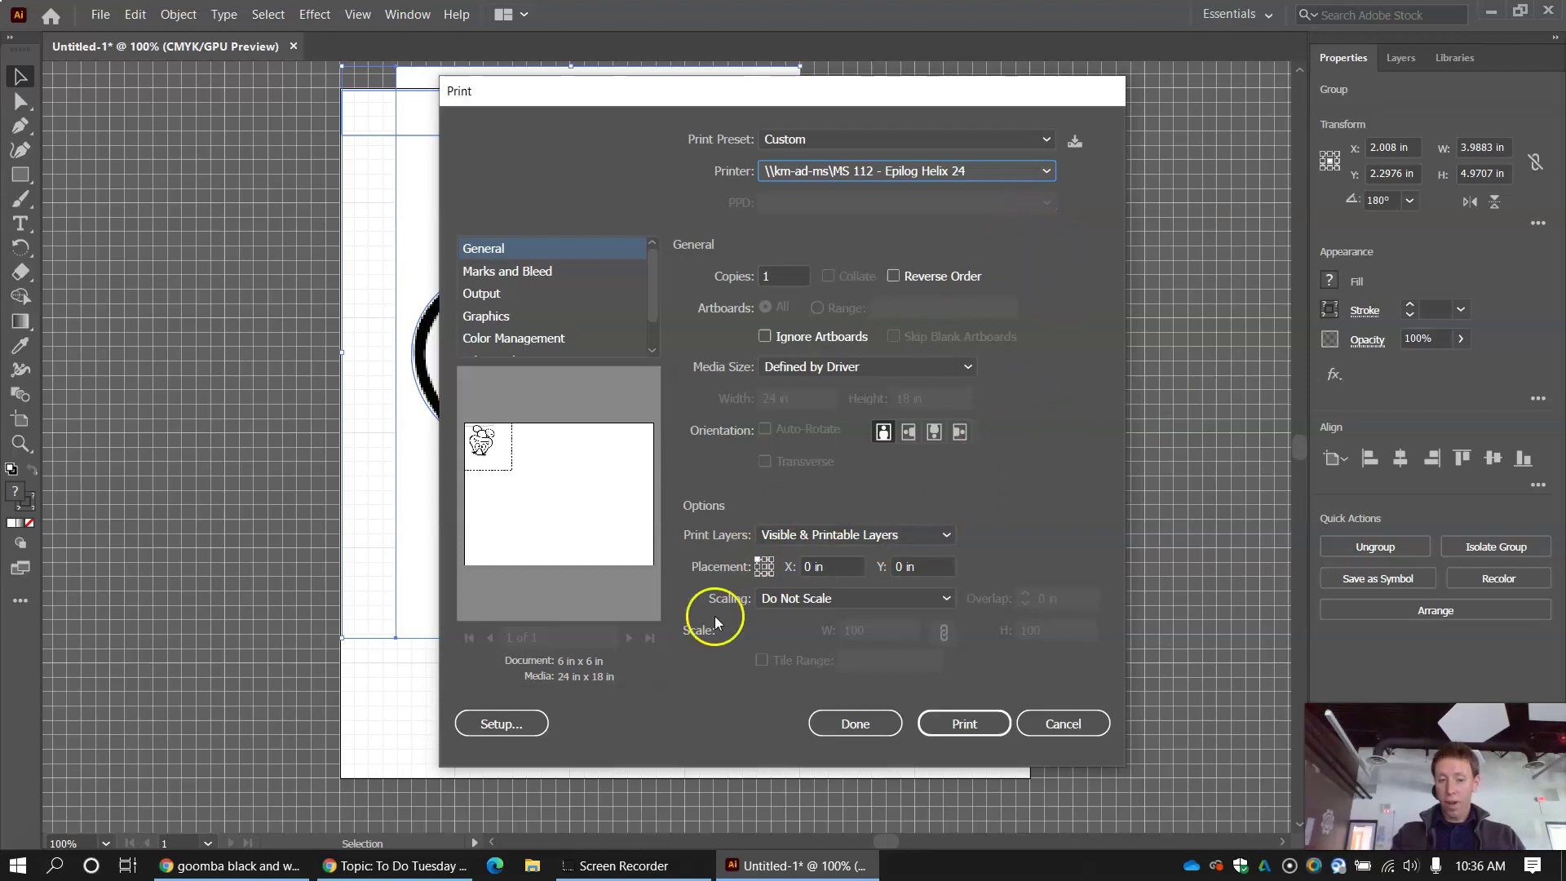
- In the Epilog Helix driver's printing preferences, set the raster speed to 74% with raster power at 100%
{"action": "left_click", "coordinate": [499, 726]}
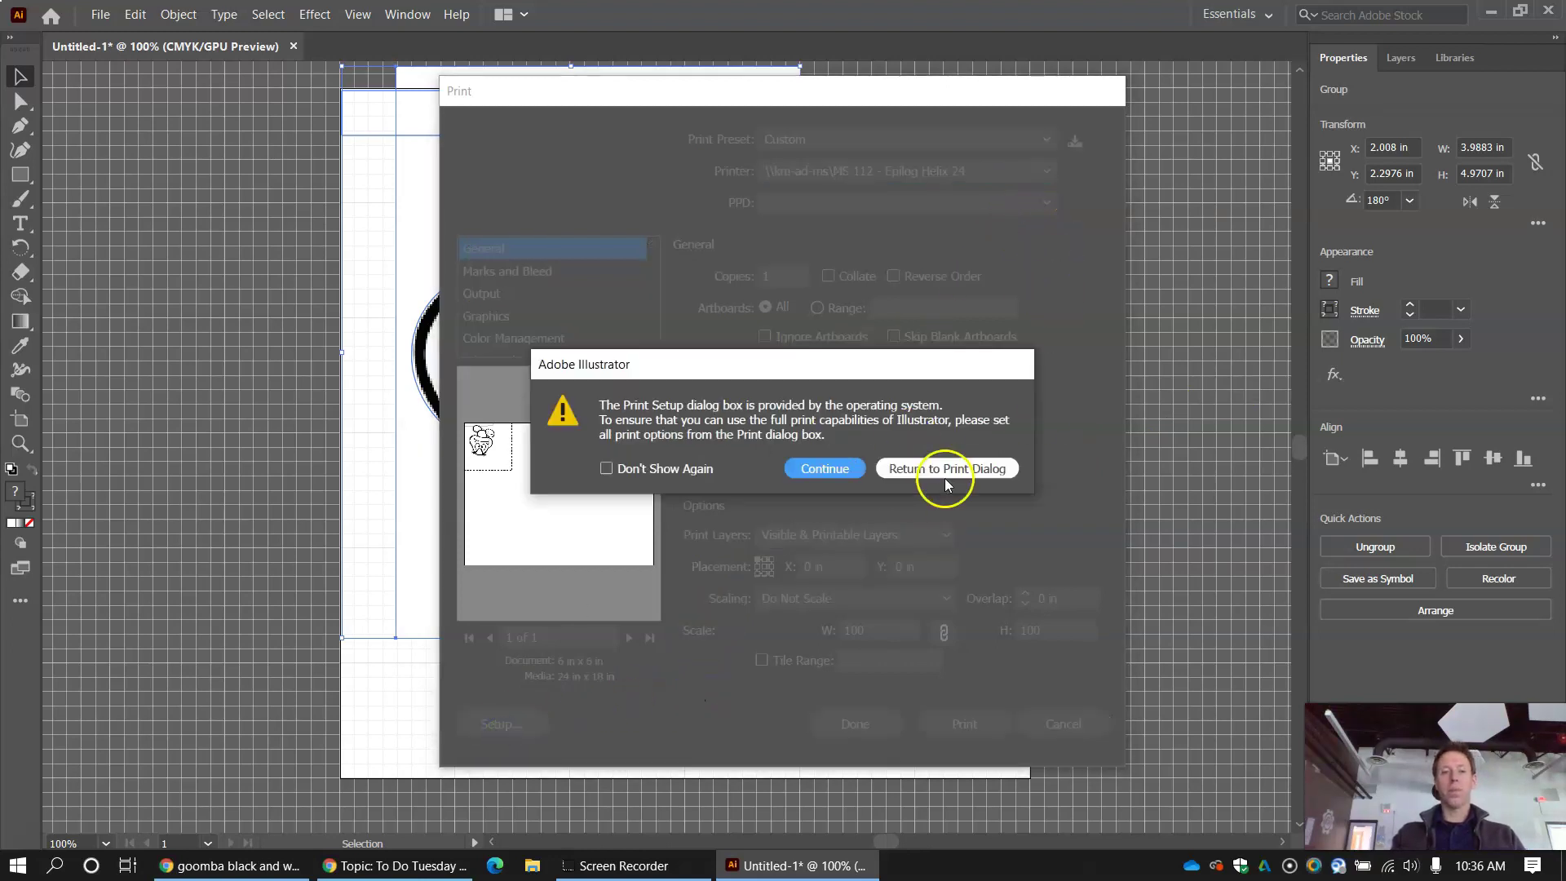
{"action": "left_click", "coordinate": [816, 469]}
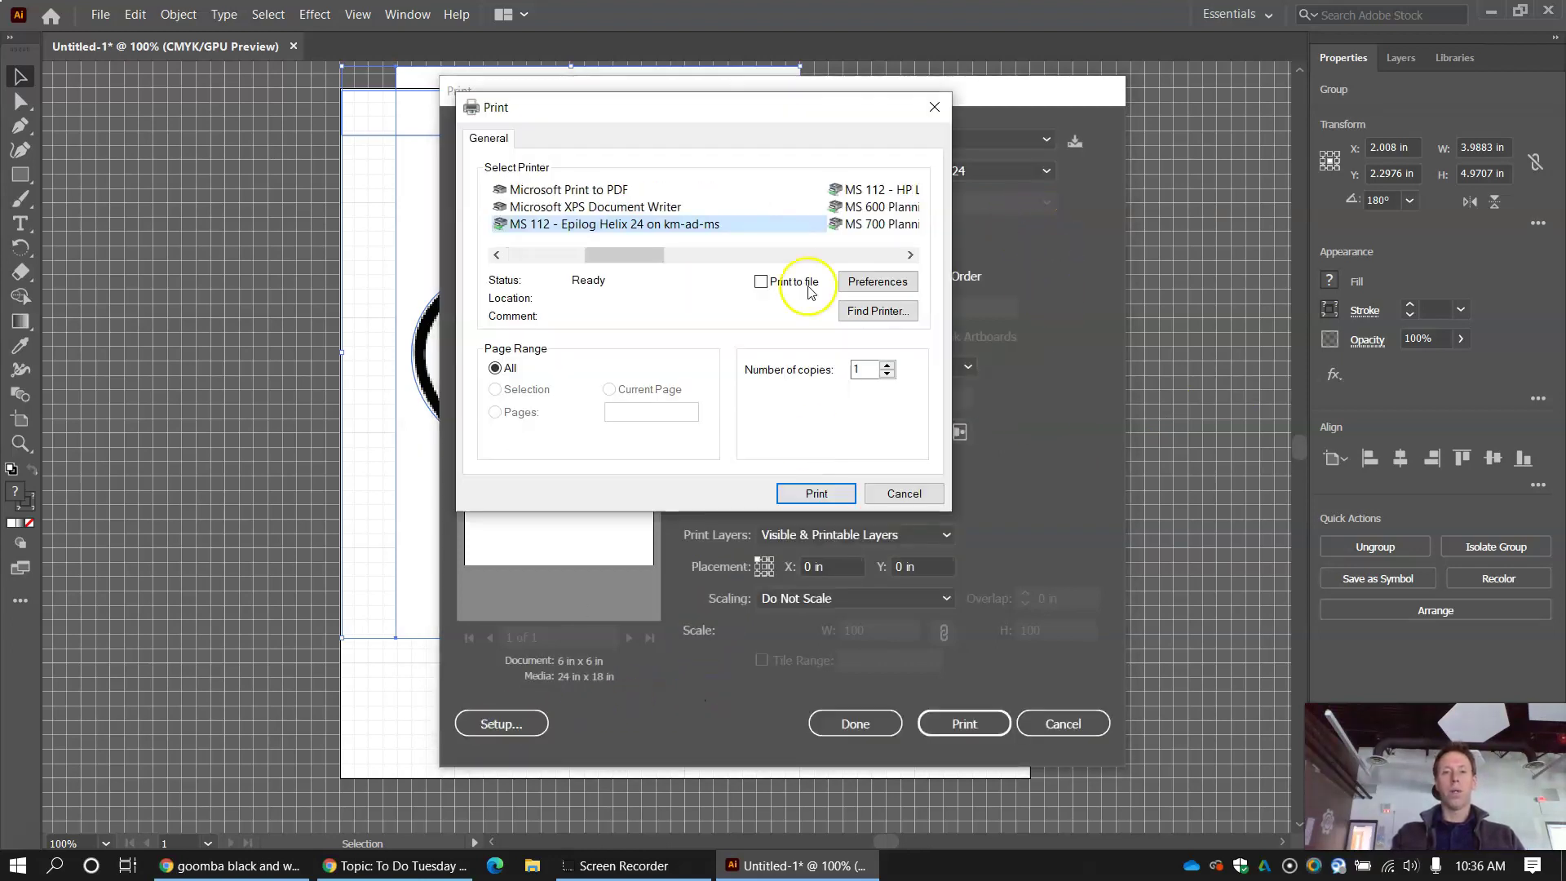
{"action": "left_click", "coordinate": [871, 286]}
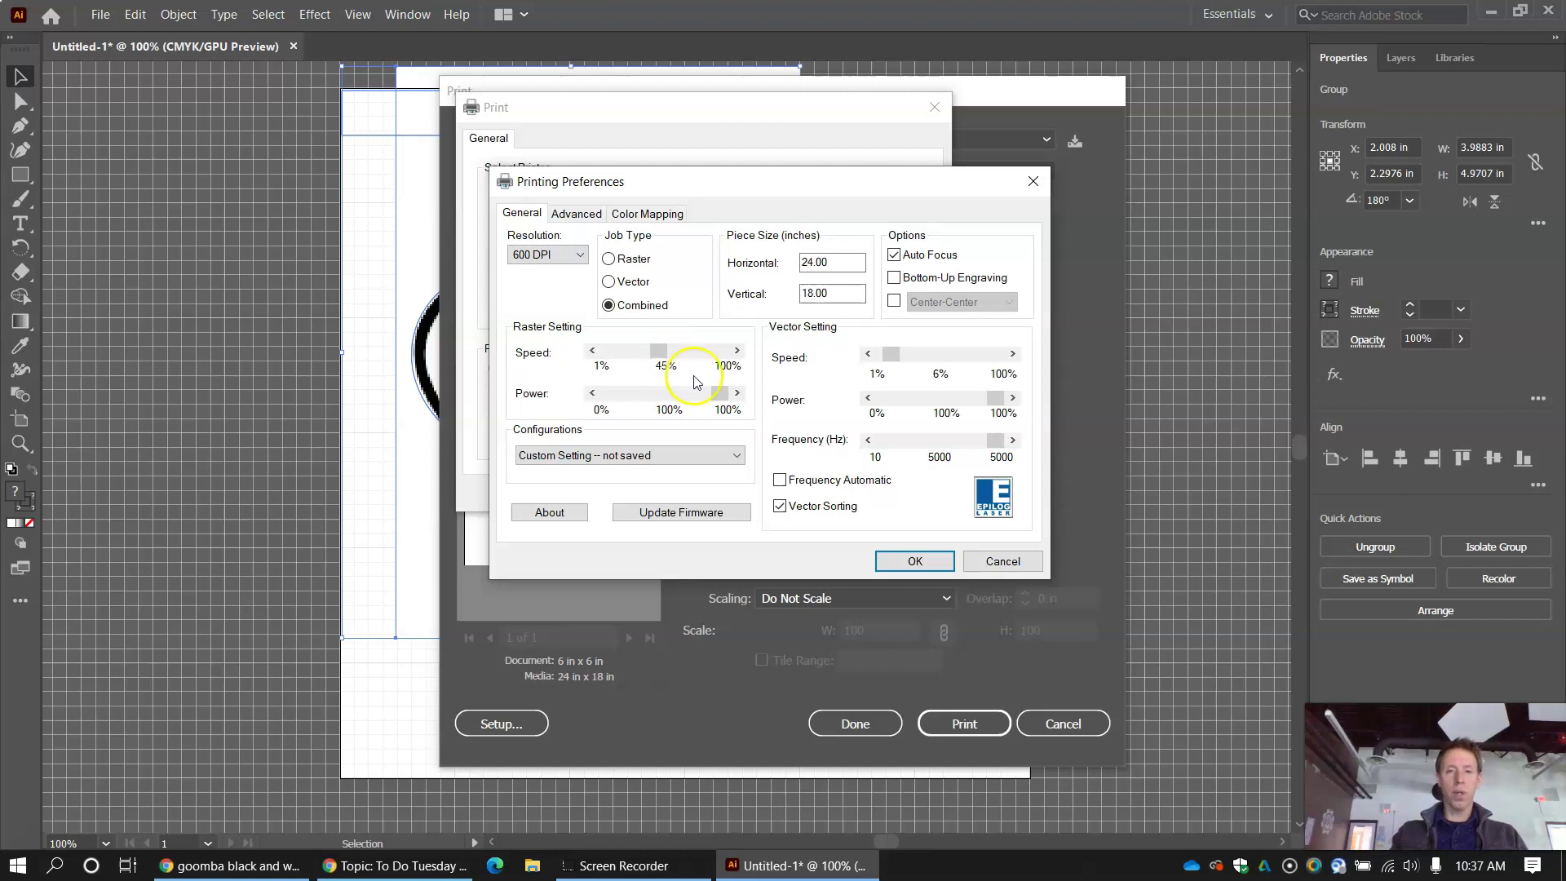
{"action": "left_click", "coordinate": [664, 353]}
{"action": "left_click_drag", "start_coordinate": [666, 351], "coordinate": [667, 351]}
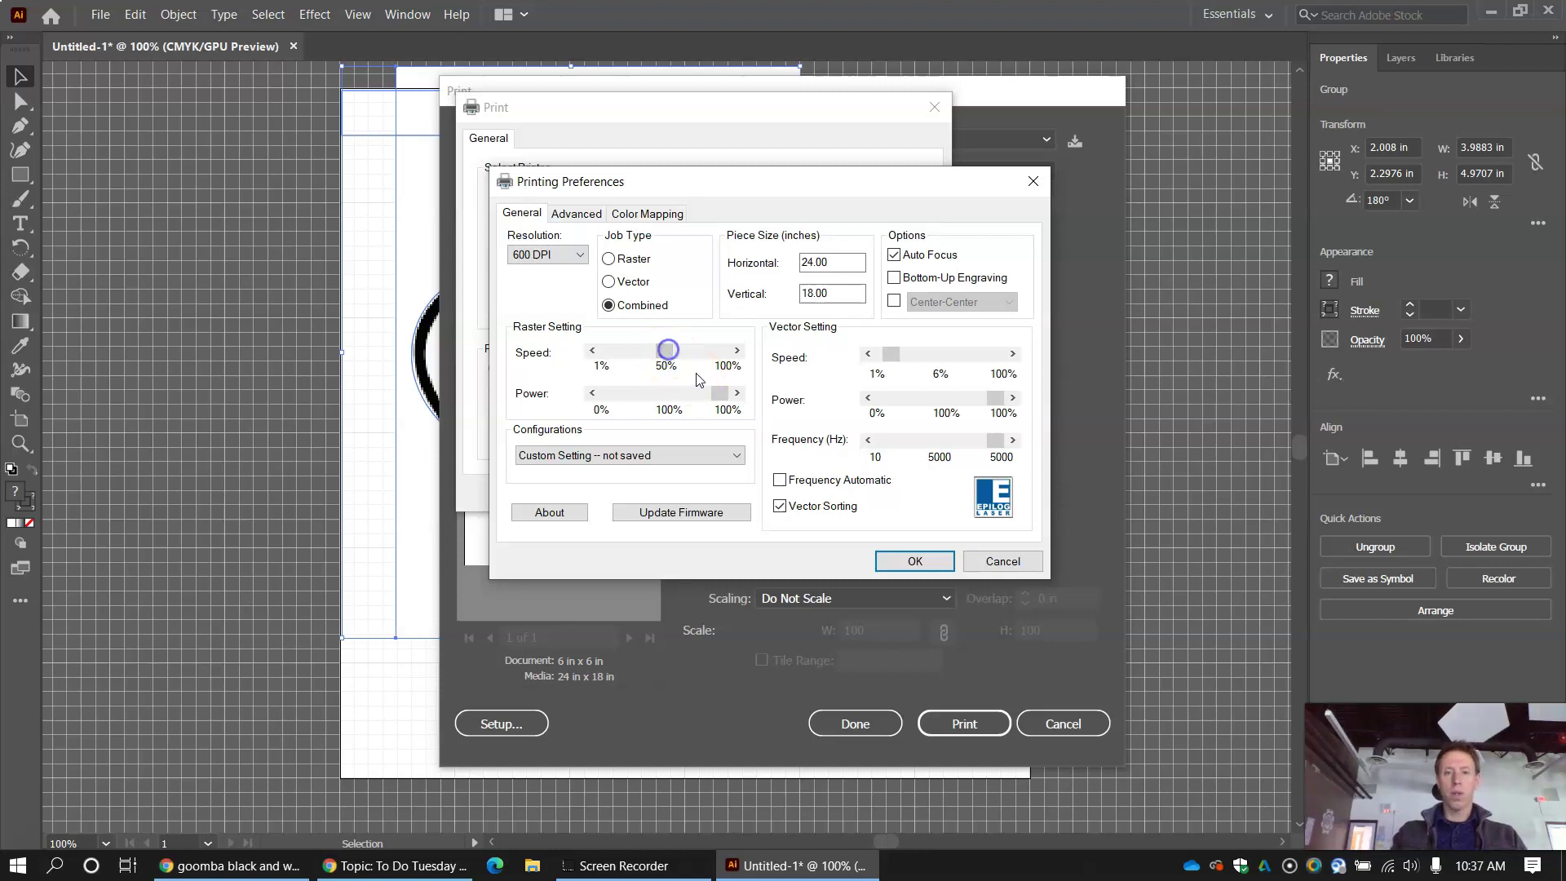
{"action": "left_click", "coordinate": [738, 393]}
{"action": "left_click", "coordinate": [672, 356]}
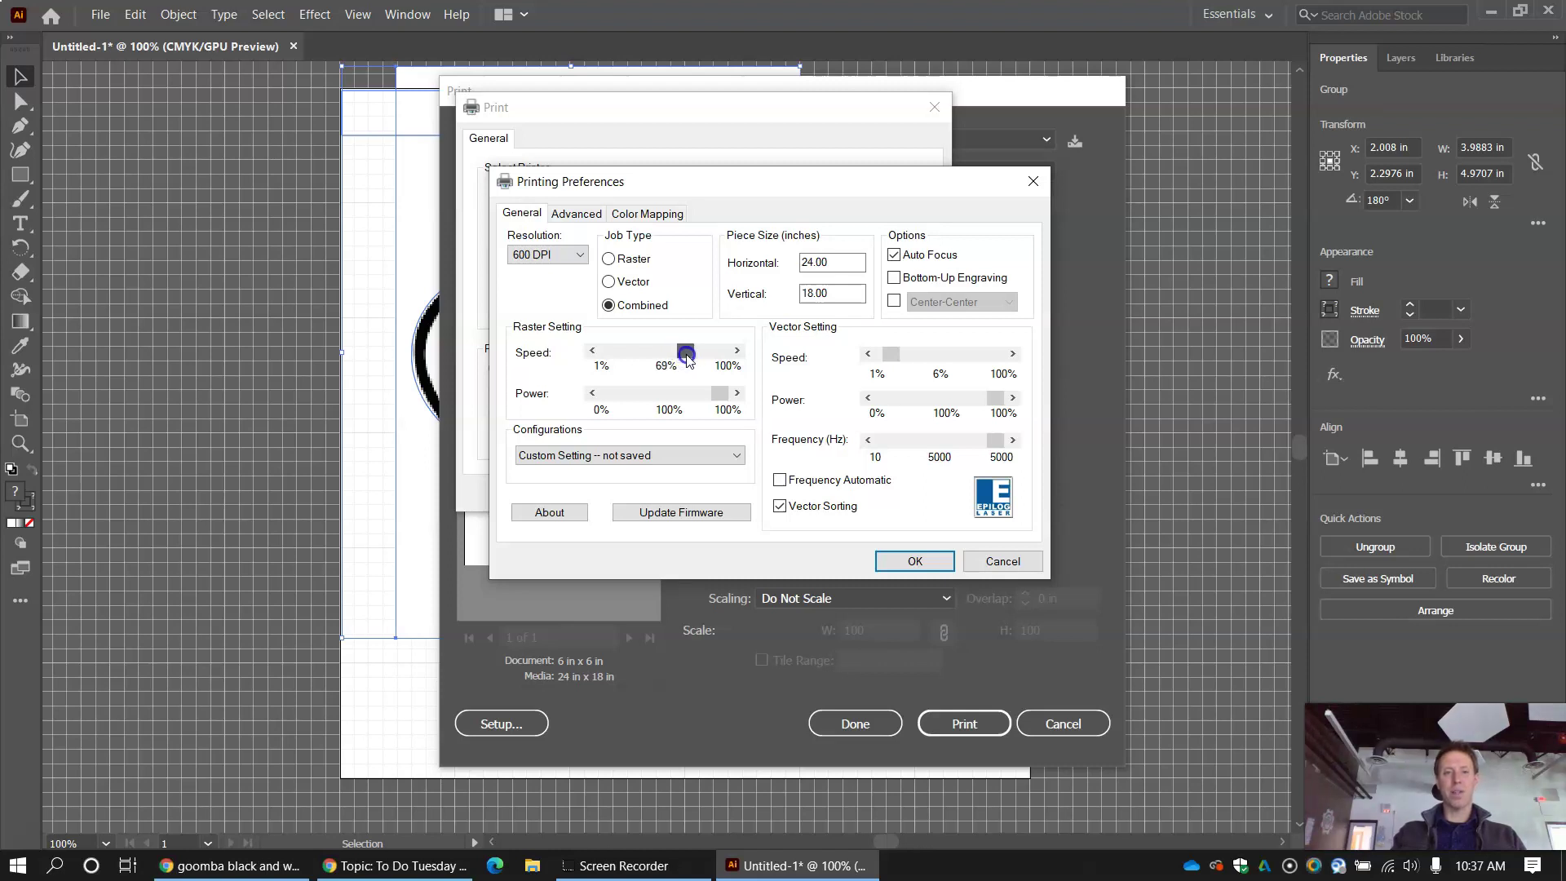
{"action": "left_click_drag", "start_coordinate": [694, 362], "coordinate": [693, 361]}
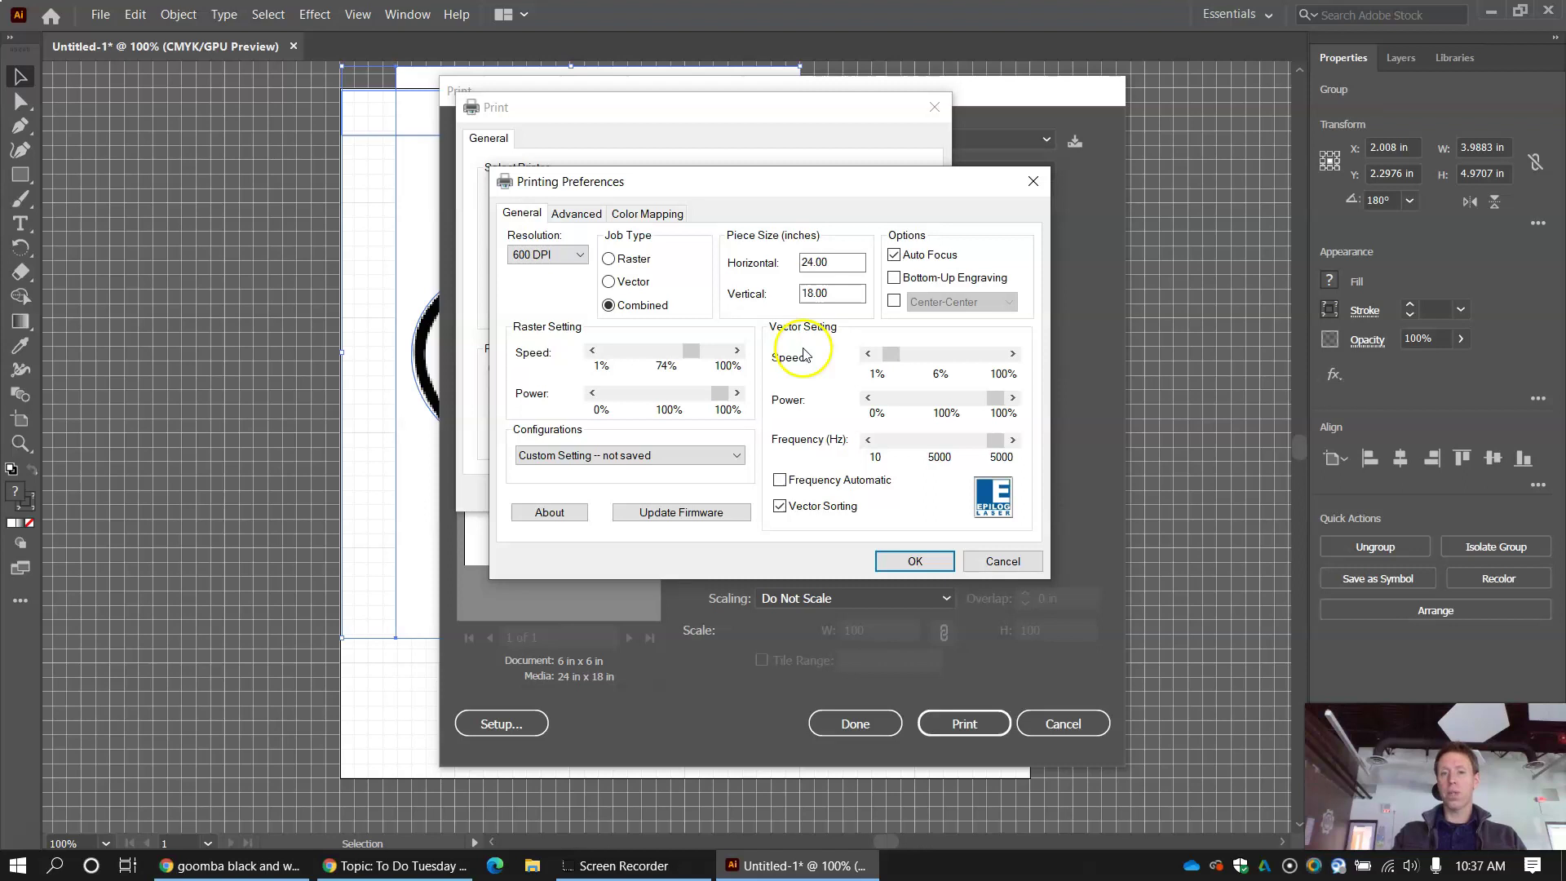
- Set the vector speed to 4%, accept the laser driver's preferences and send the job to the Epilog Helix 24
{"action": "left_click", "coordinate": [867, 354]}
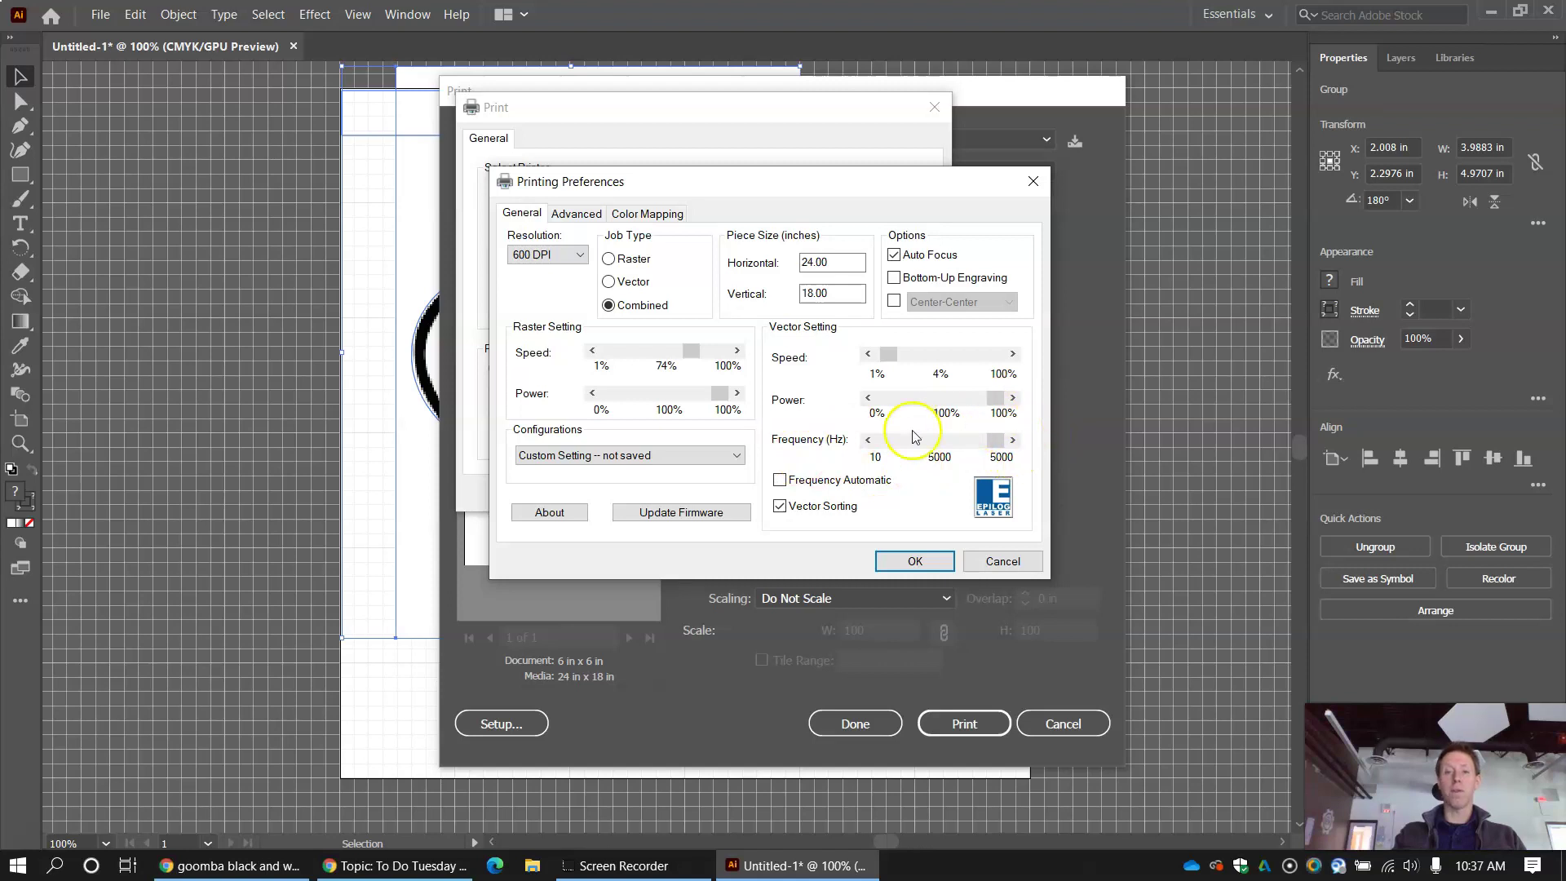
{"action": "left_click", "coordinate": [944, 563]}
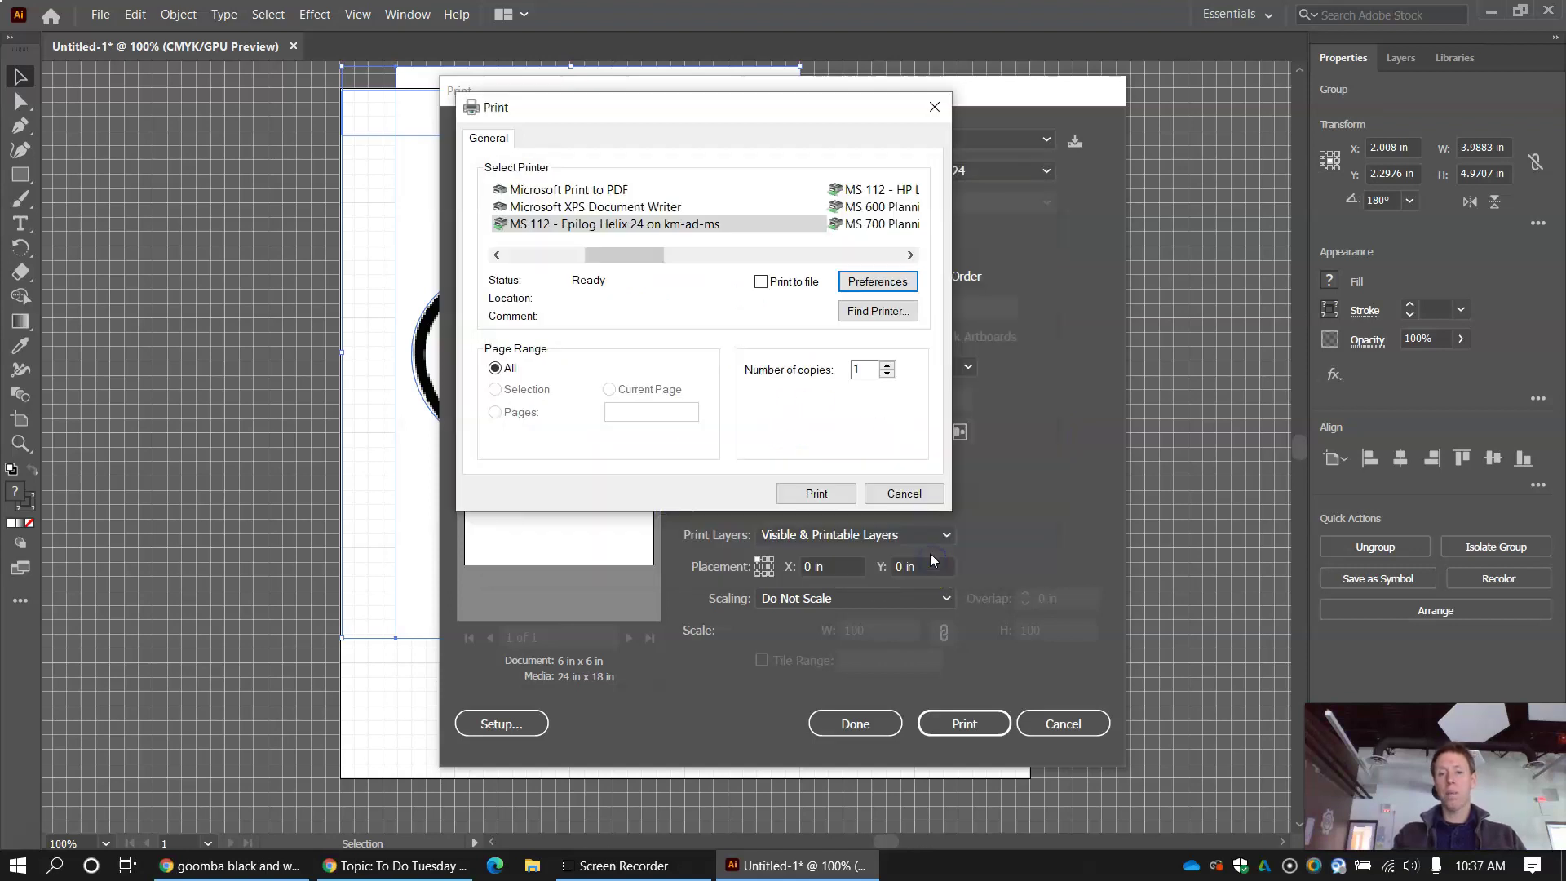
{"action": "left_click", "coordinate": [819, 493]}
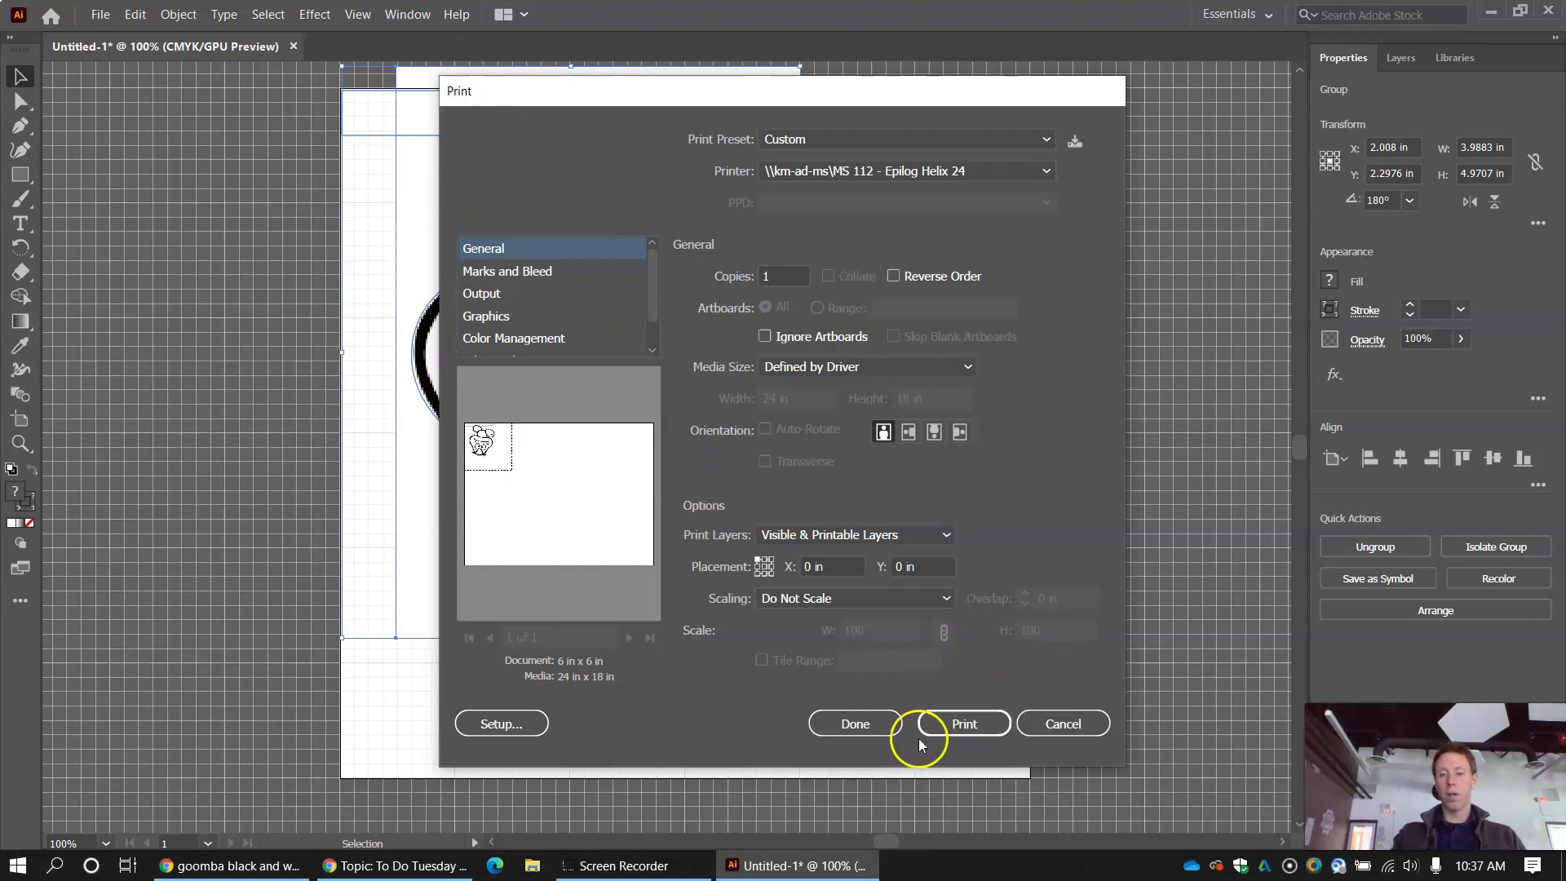
{"action": "left_click", "coordinate": [965, 725]}
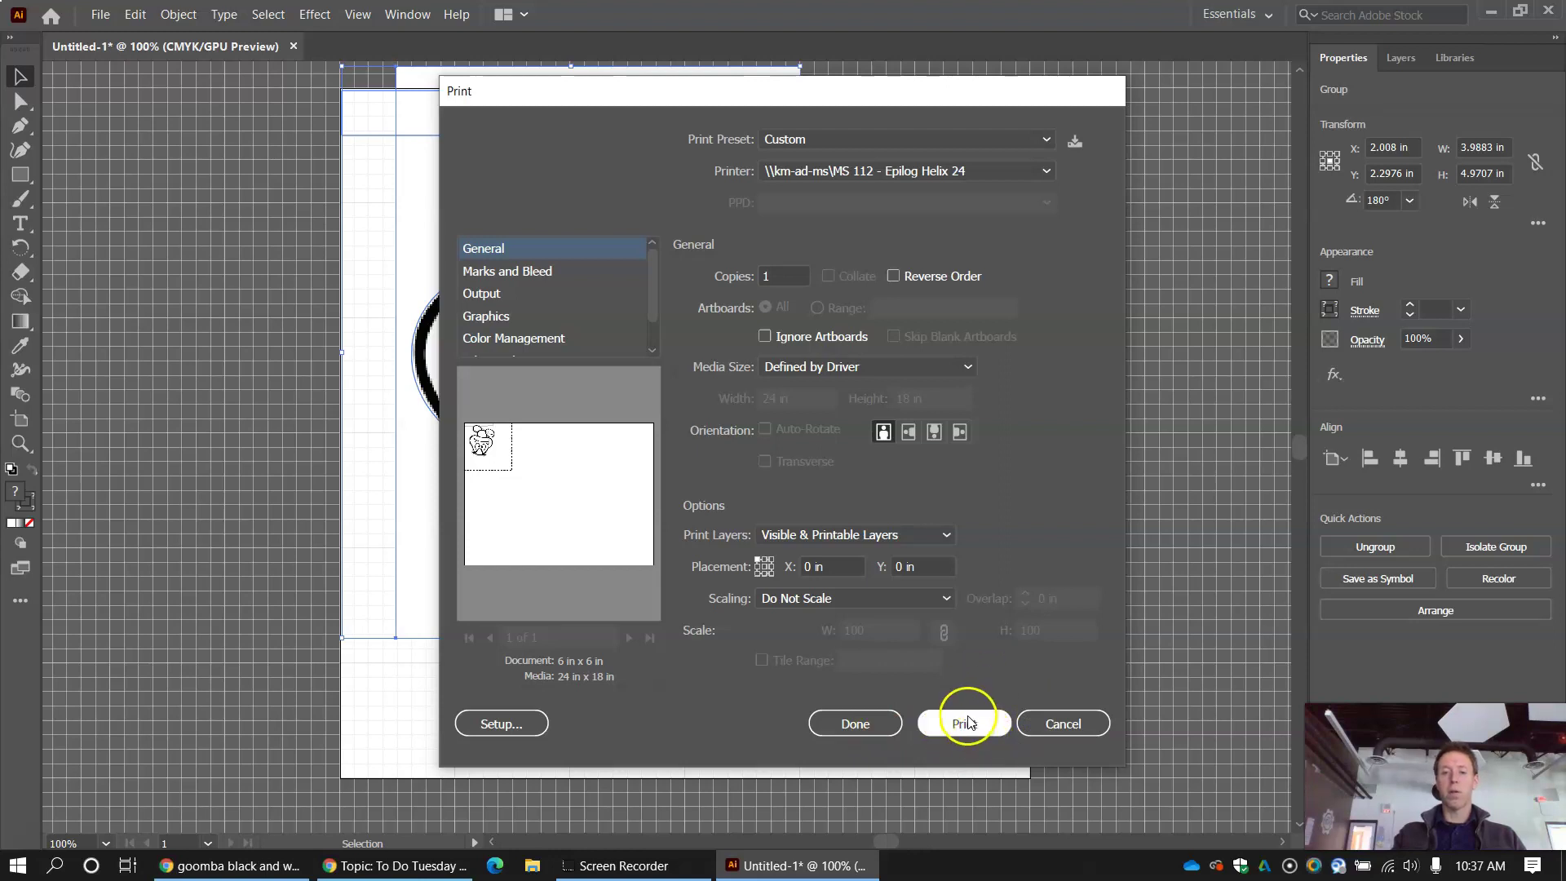